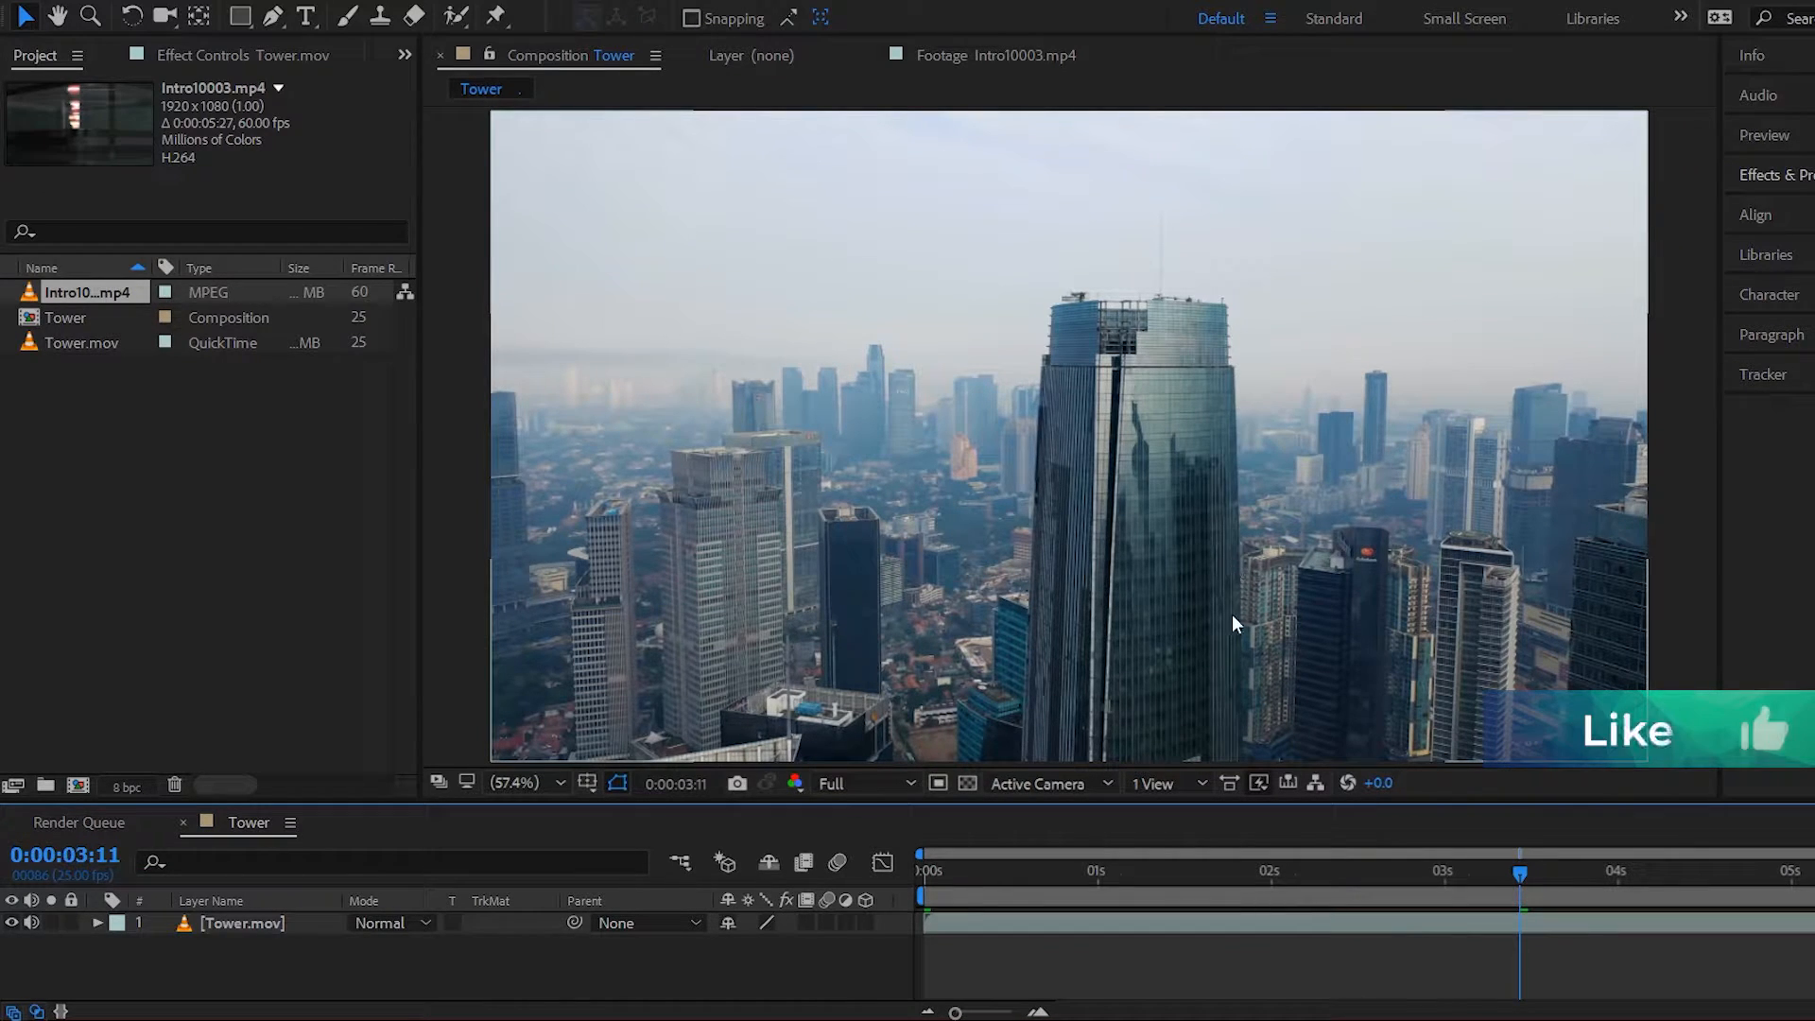
At the start of the Tower composition, draw a closed red shape over the tower's right glass facade with the Pen tool.
key("g")
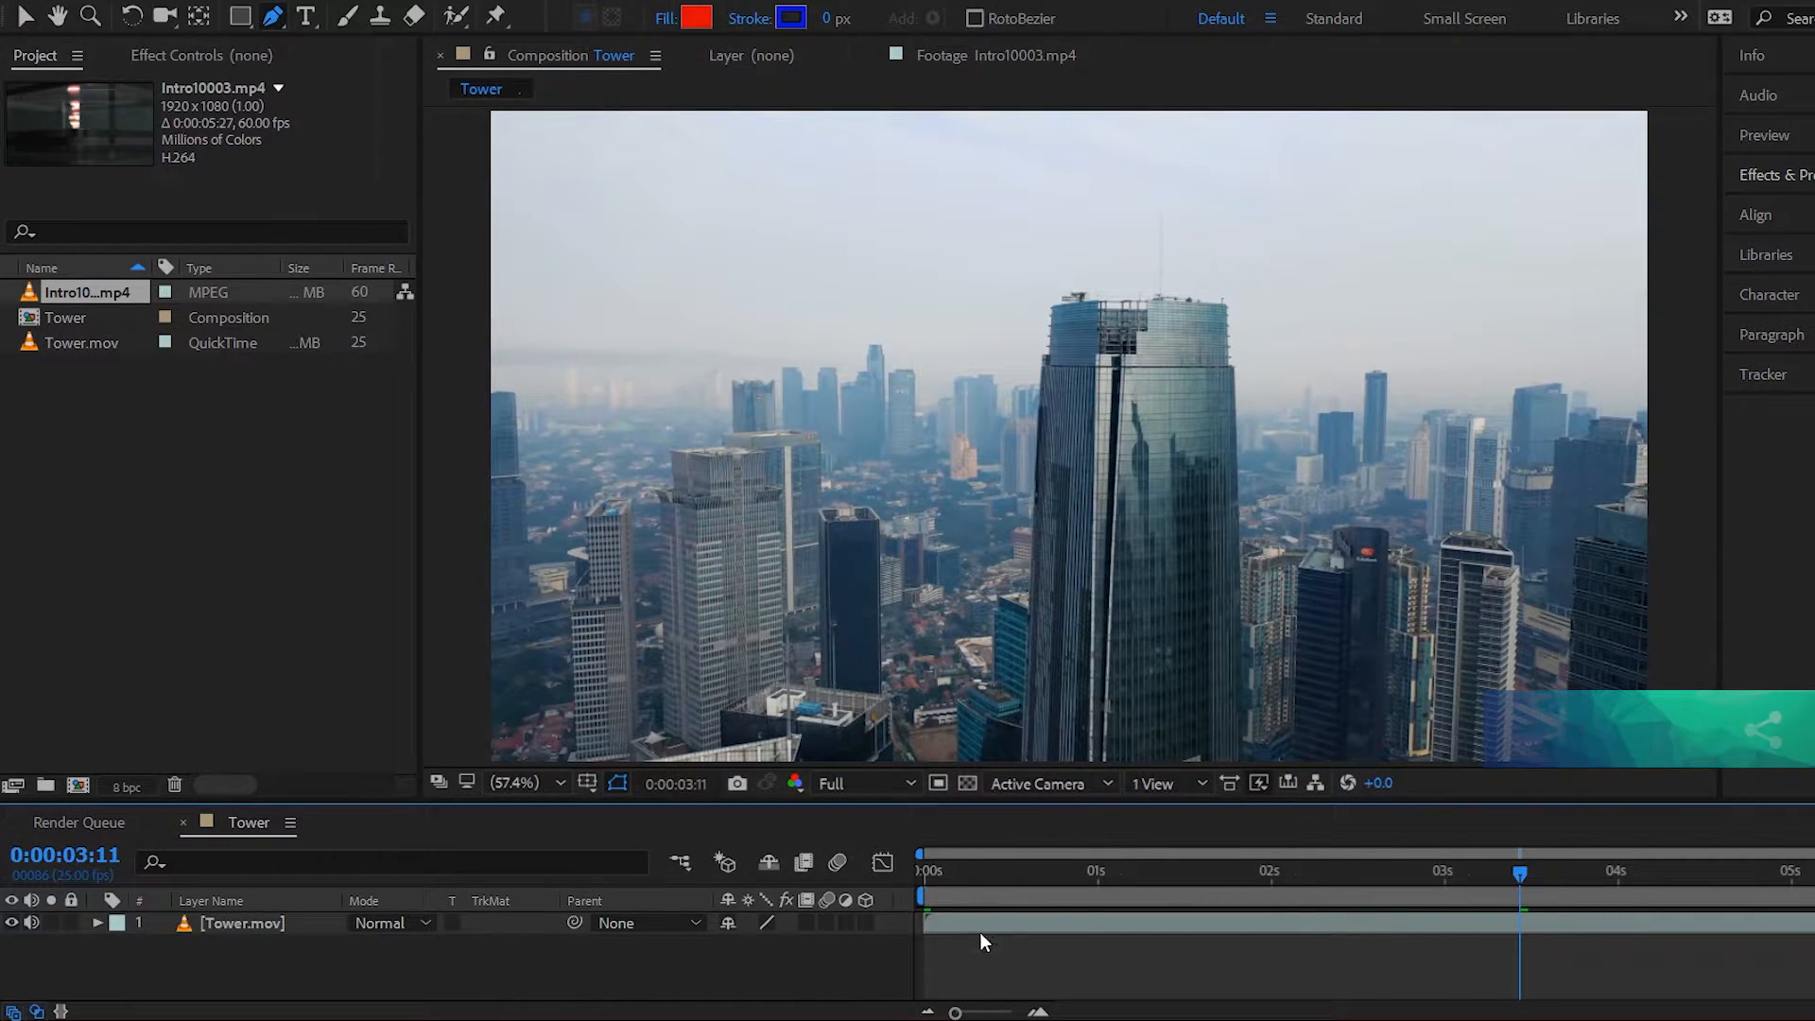
left_click_drag(962, 872, 832, 878)
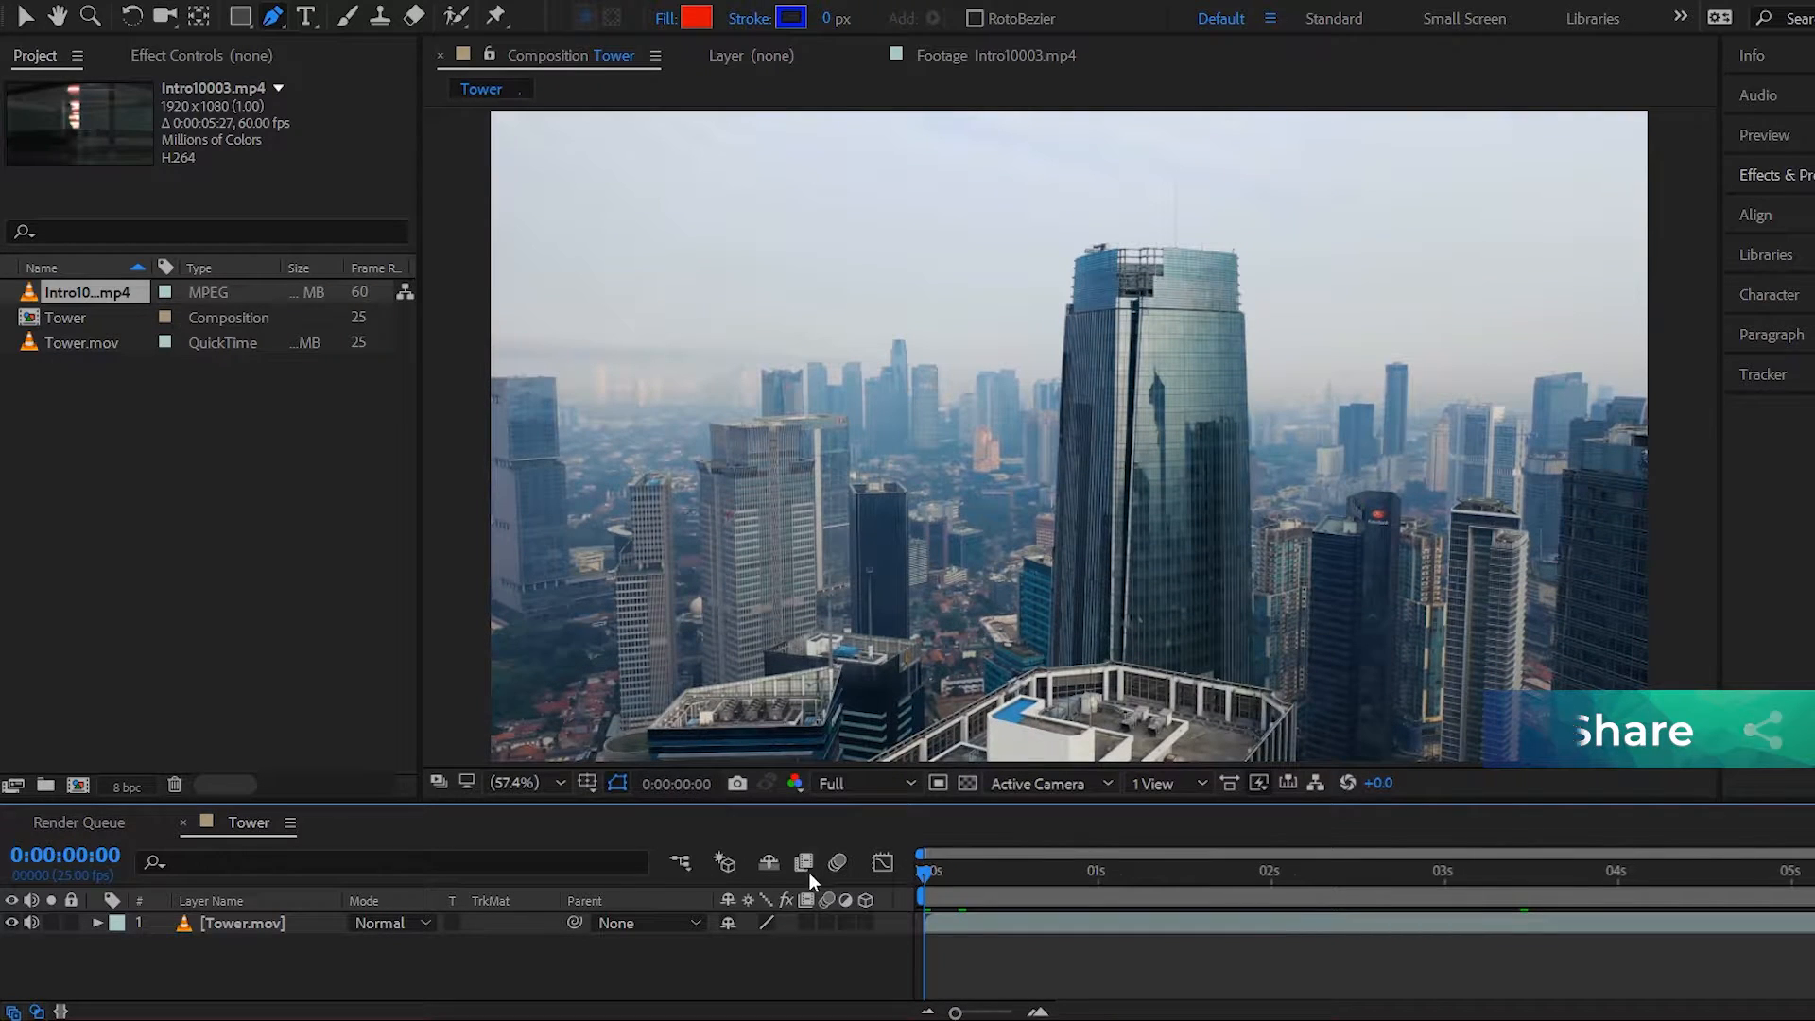
left_click(1123, 663)
left_click(1137, 417)
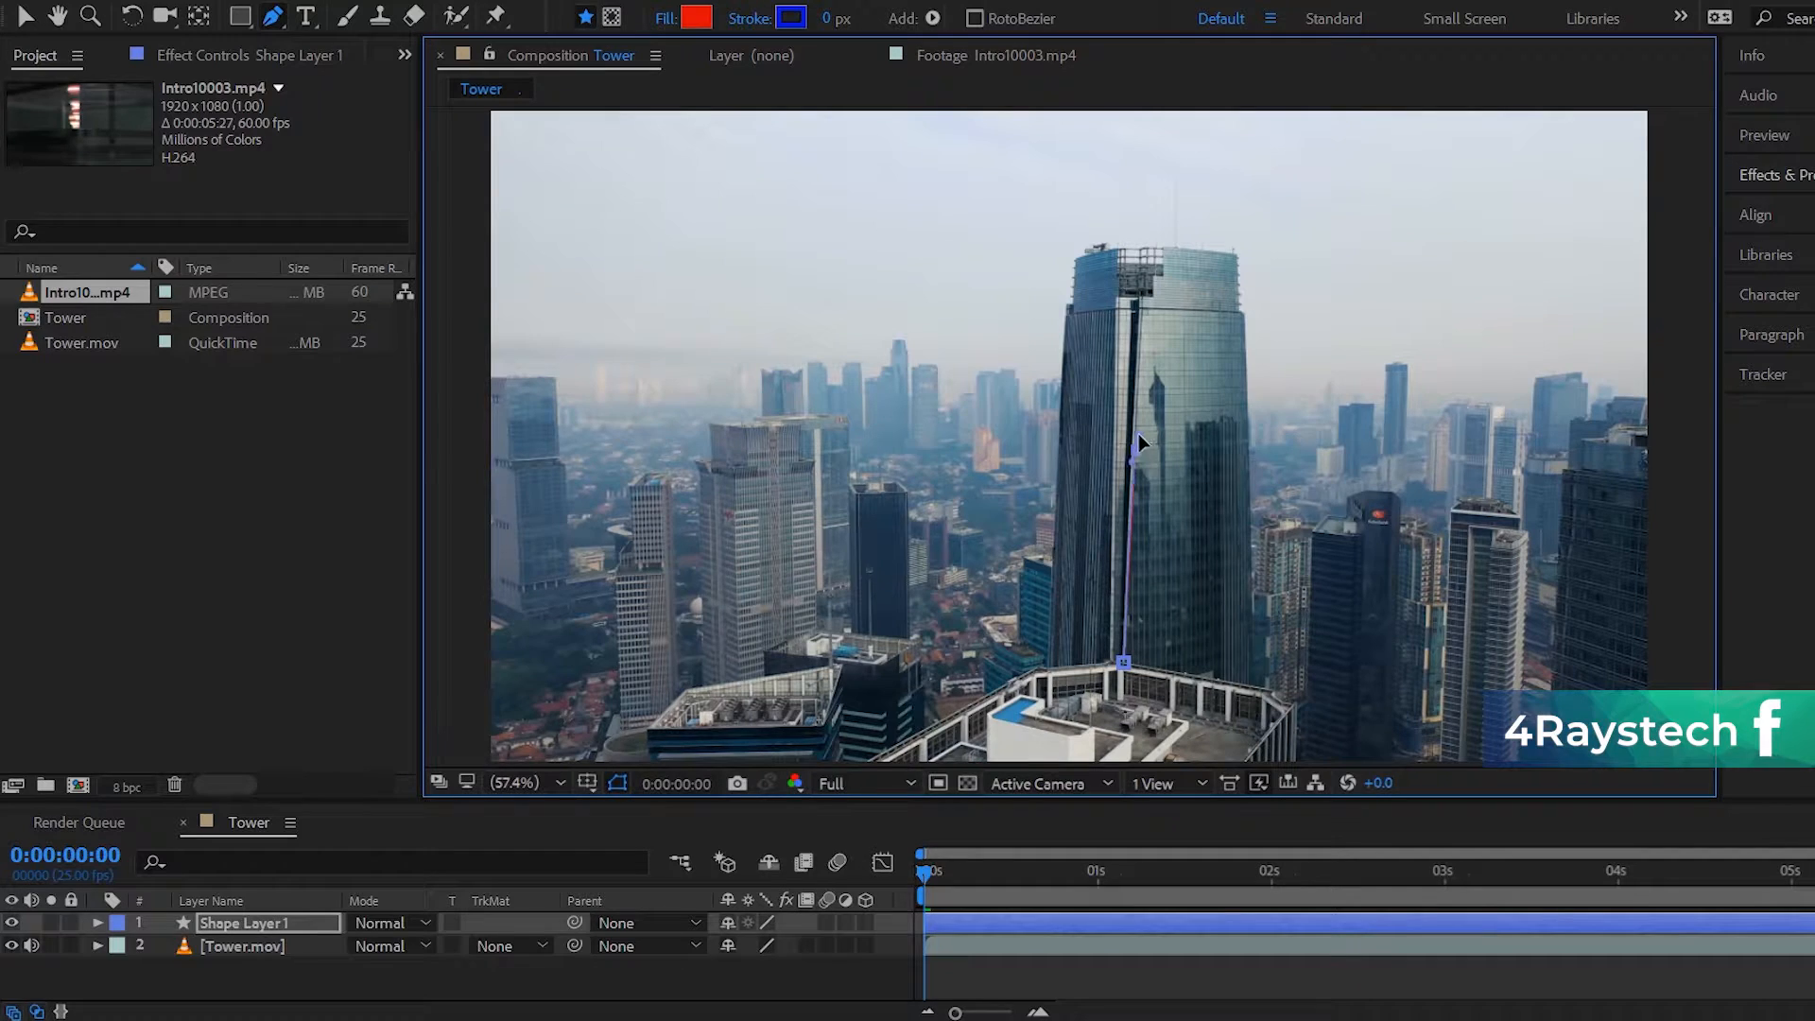
left_click(1142, 311)
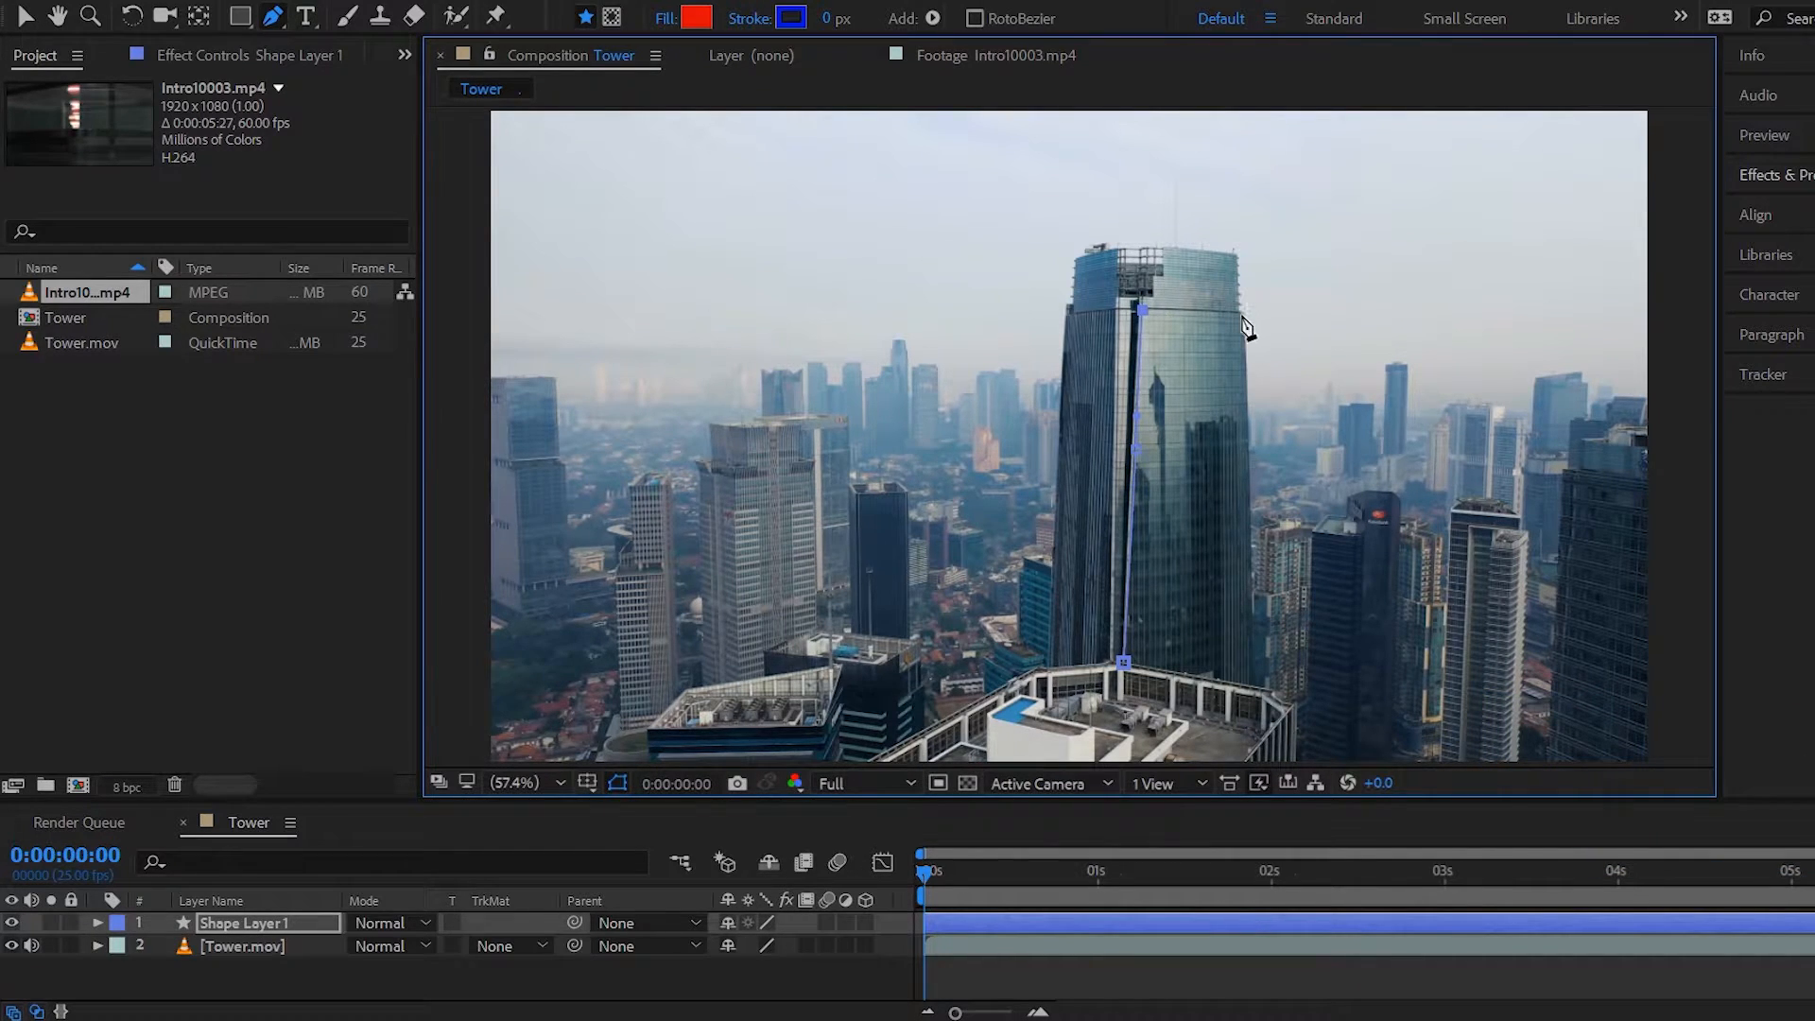
left_click(1199, 310)
left_click(1252, 493)
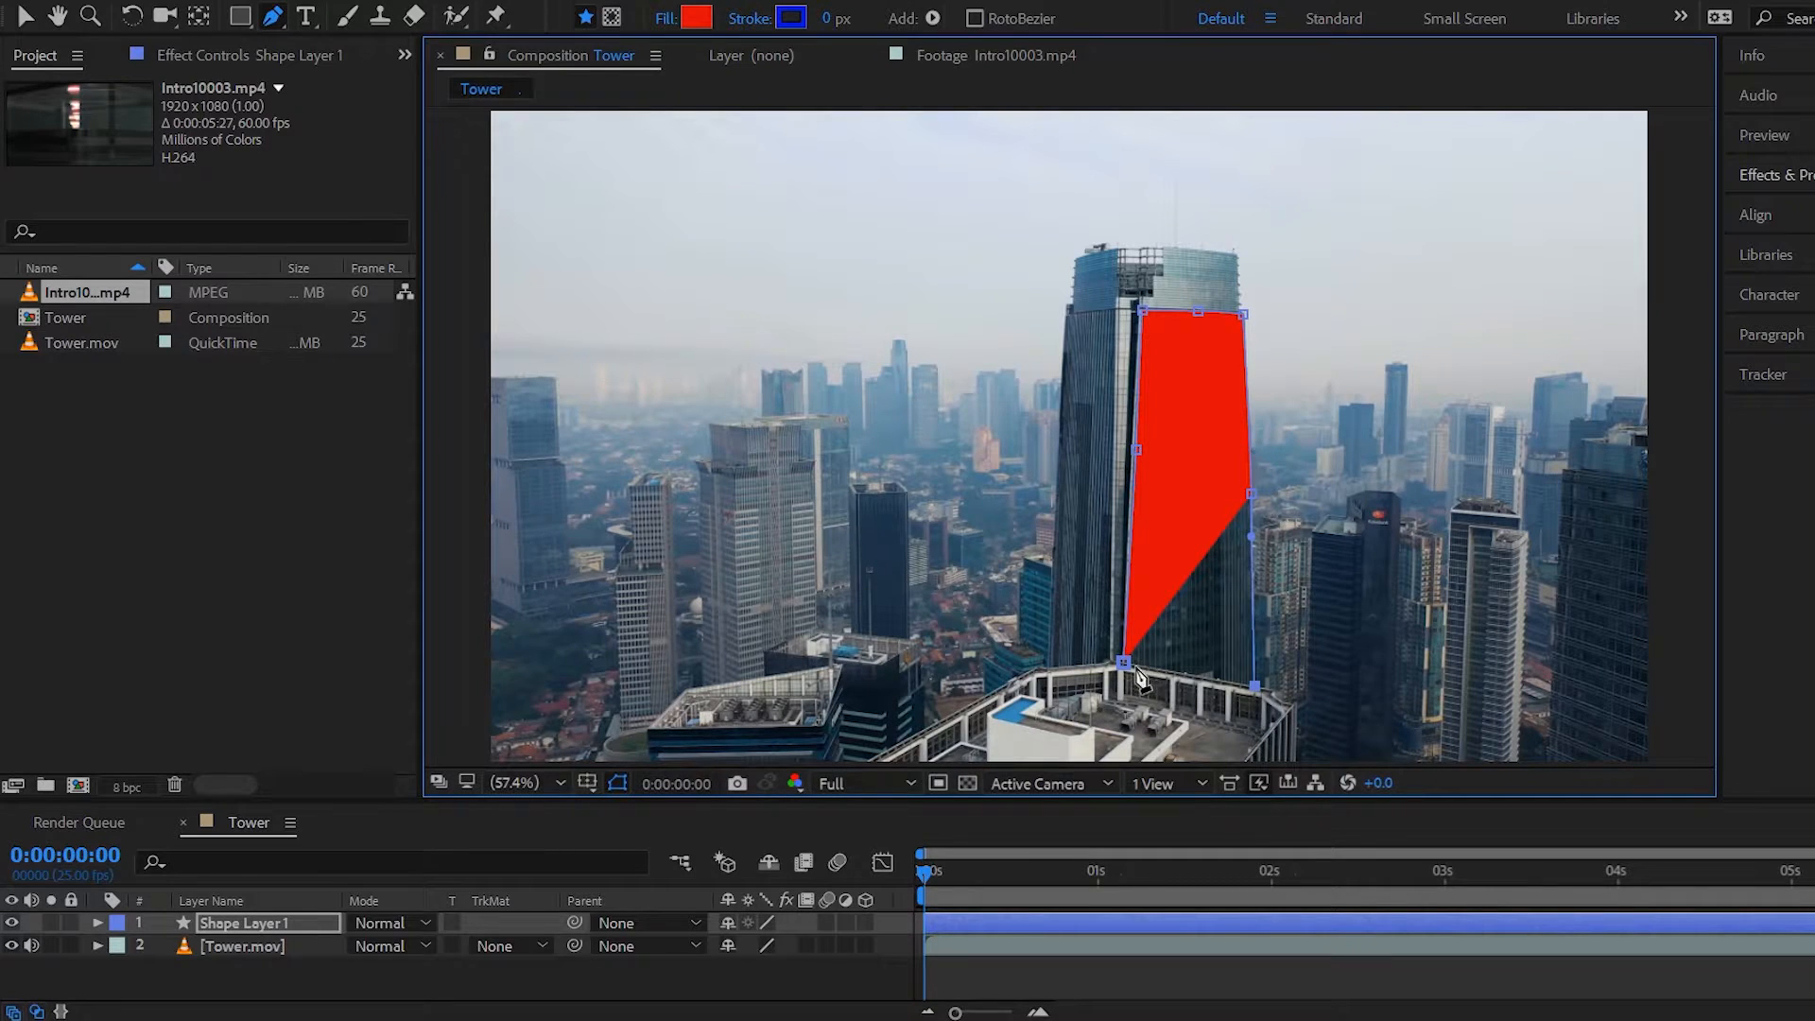
left_click(1254, 685)
left_click(1123, 663)
Set Shape Layer 1's opacity to 50%.
left_click(275, 915)
key("t")
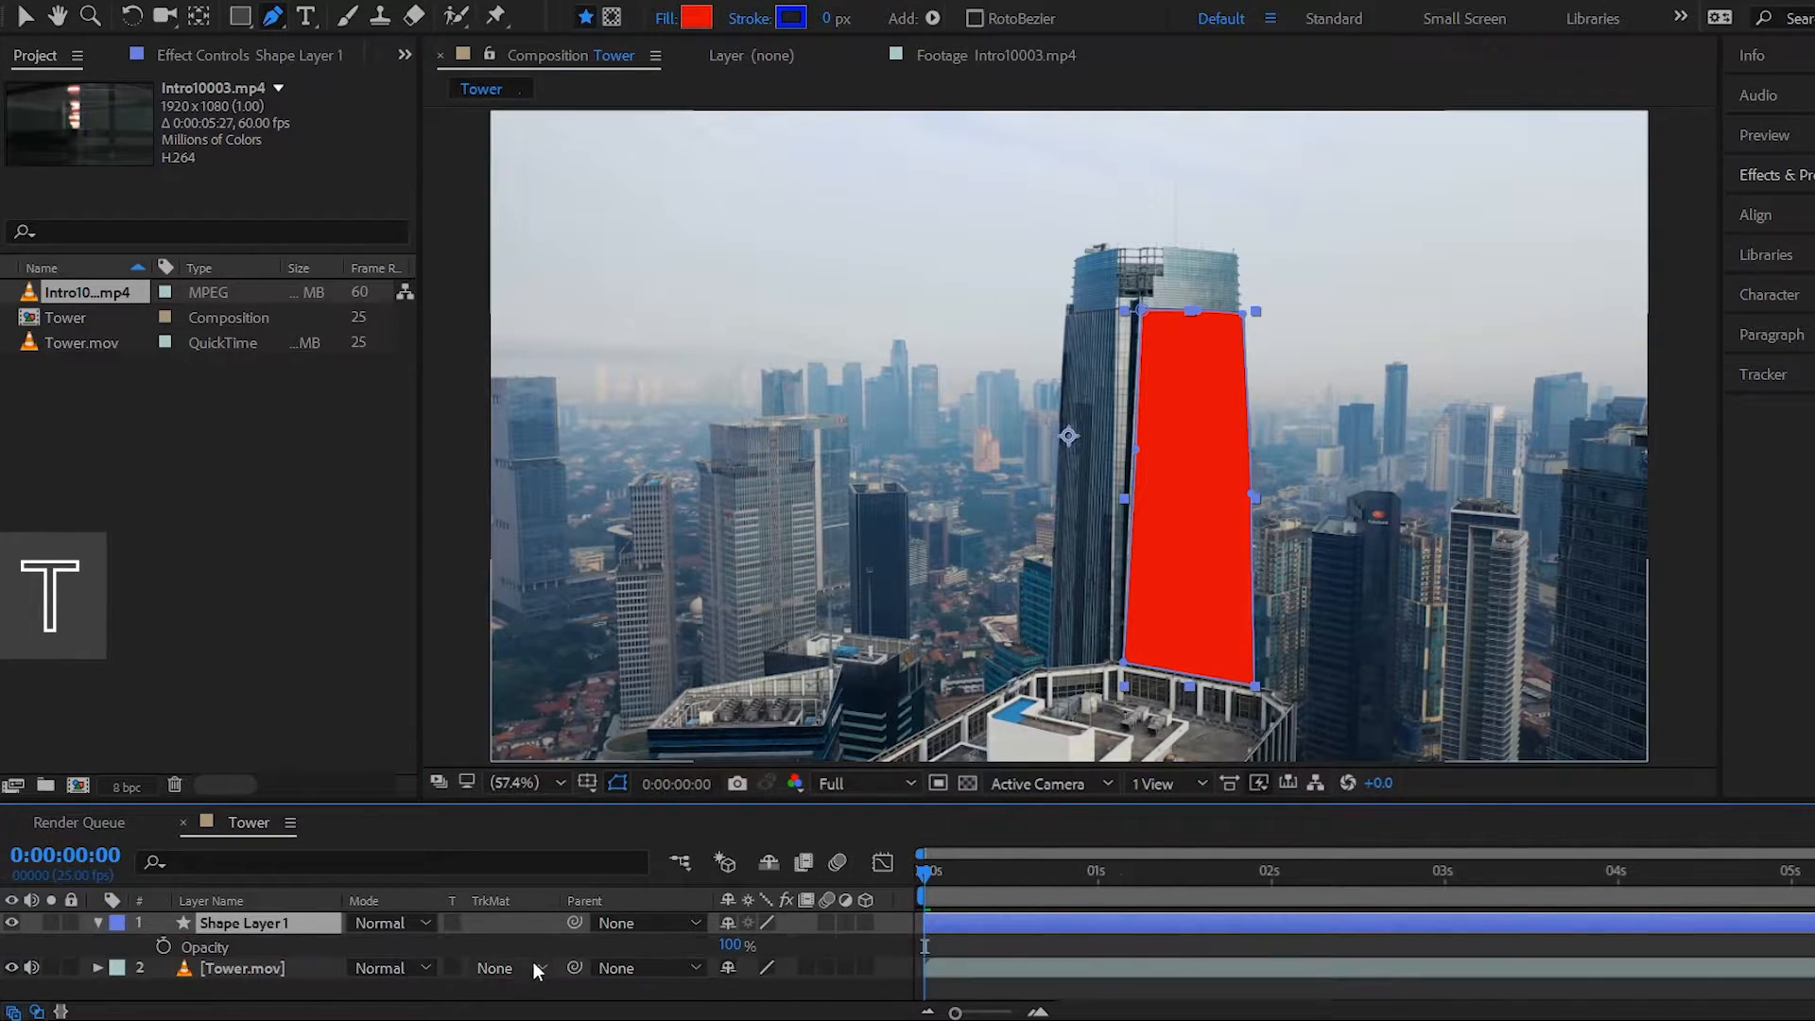
left_click(729, 946)
type("50")
key("Return")
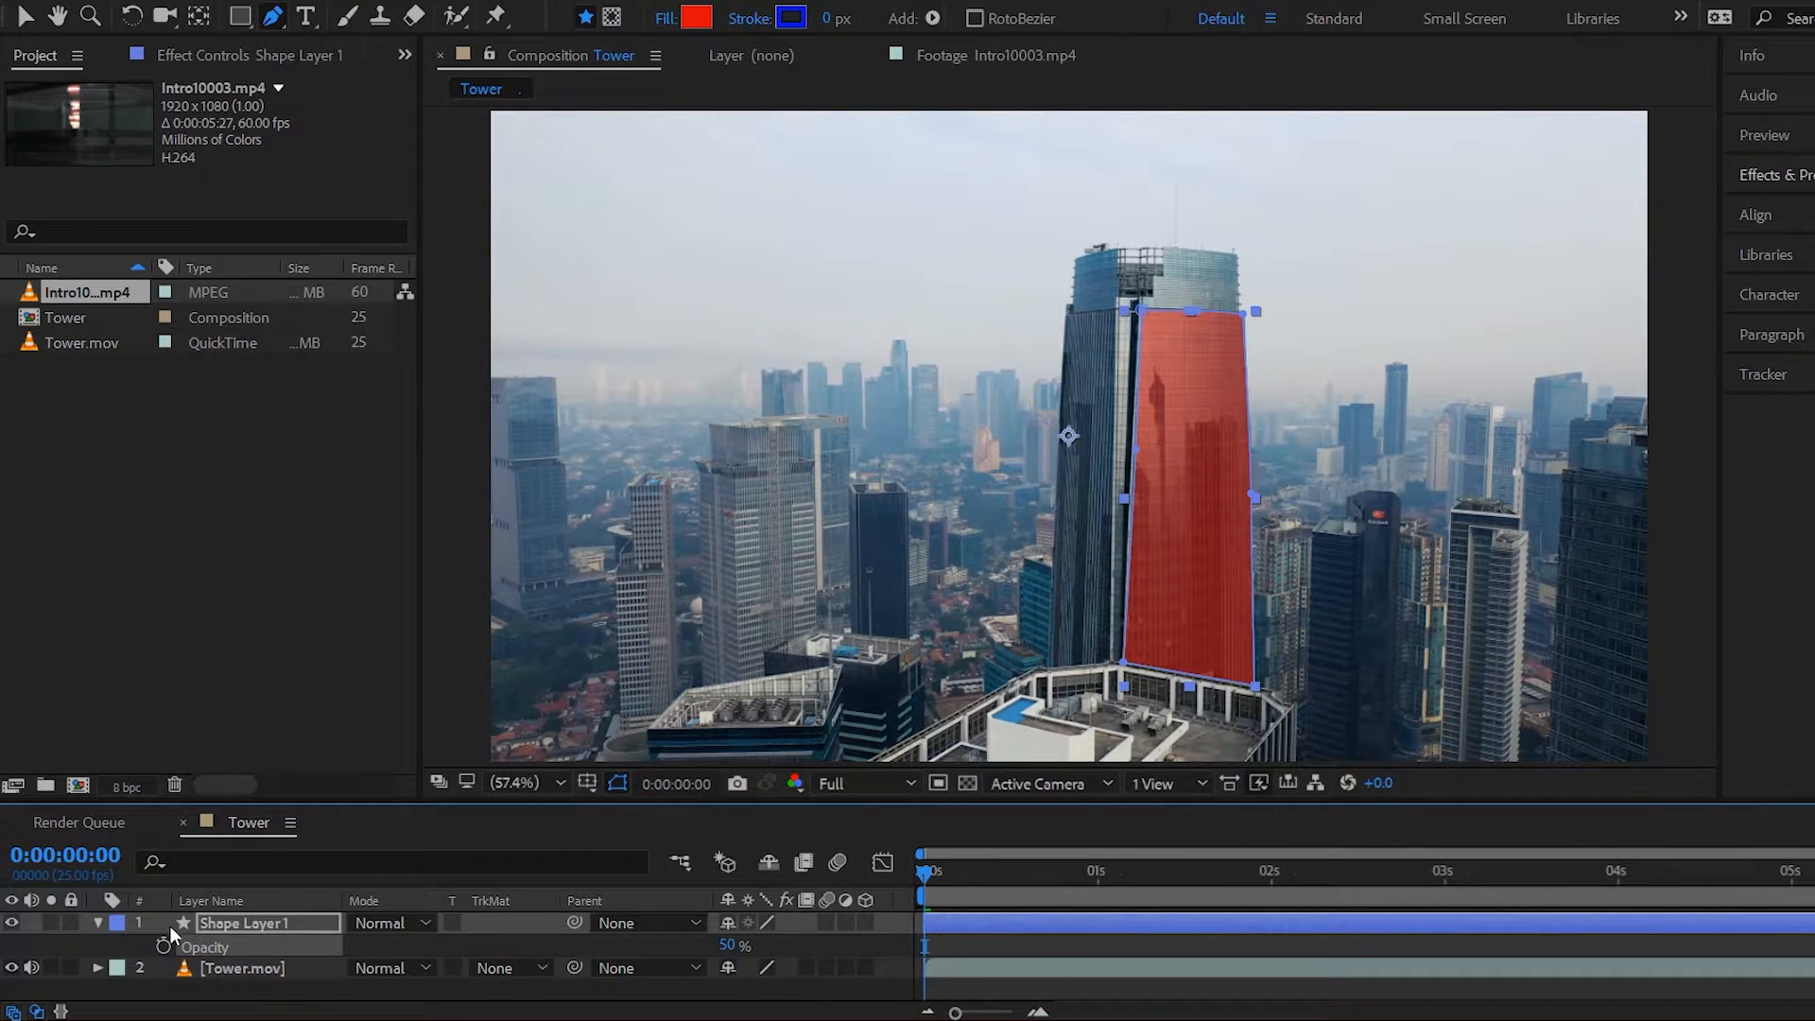
left_click(100, 927)
Align the red shape's upper corner points with the top edge of the tower's right glass facade.
key("period")
key("period")
key("period")
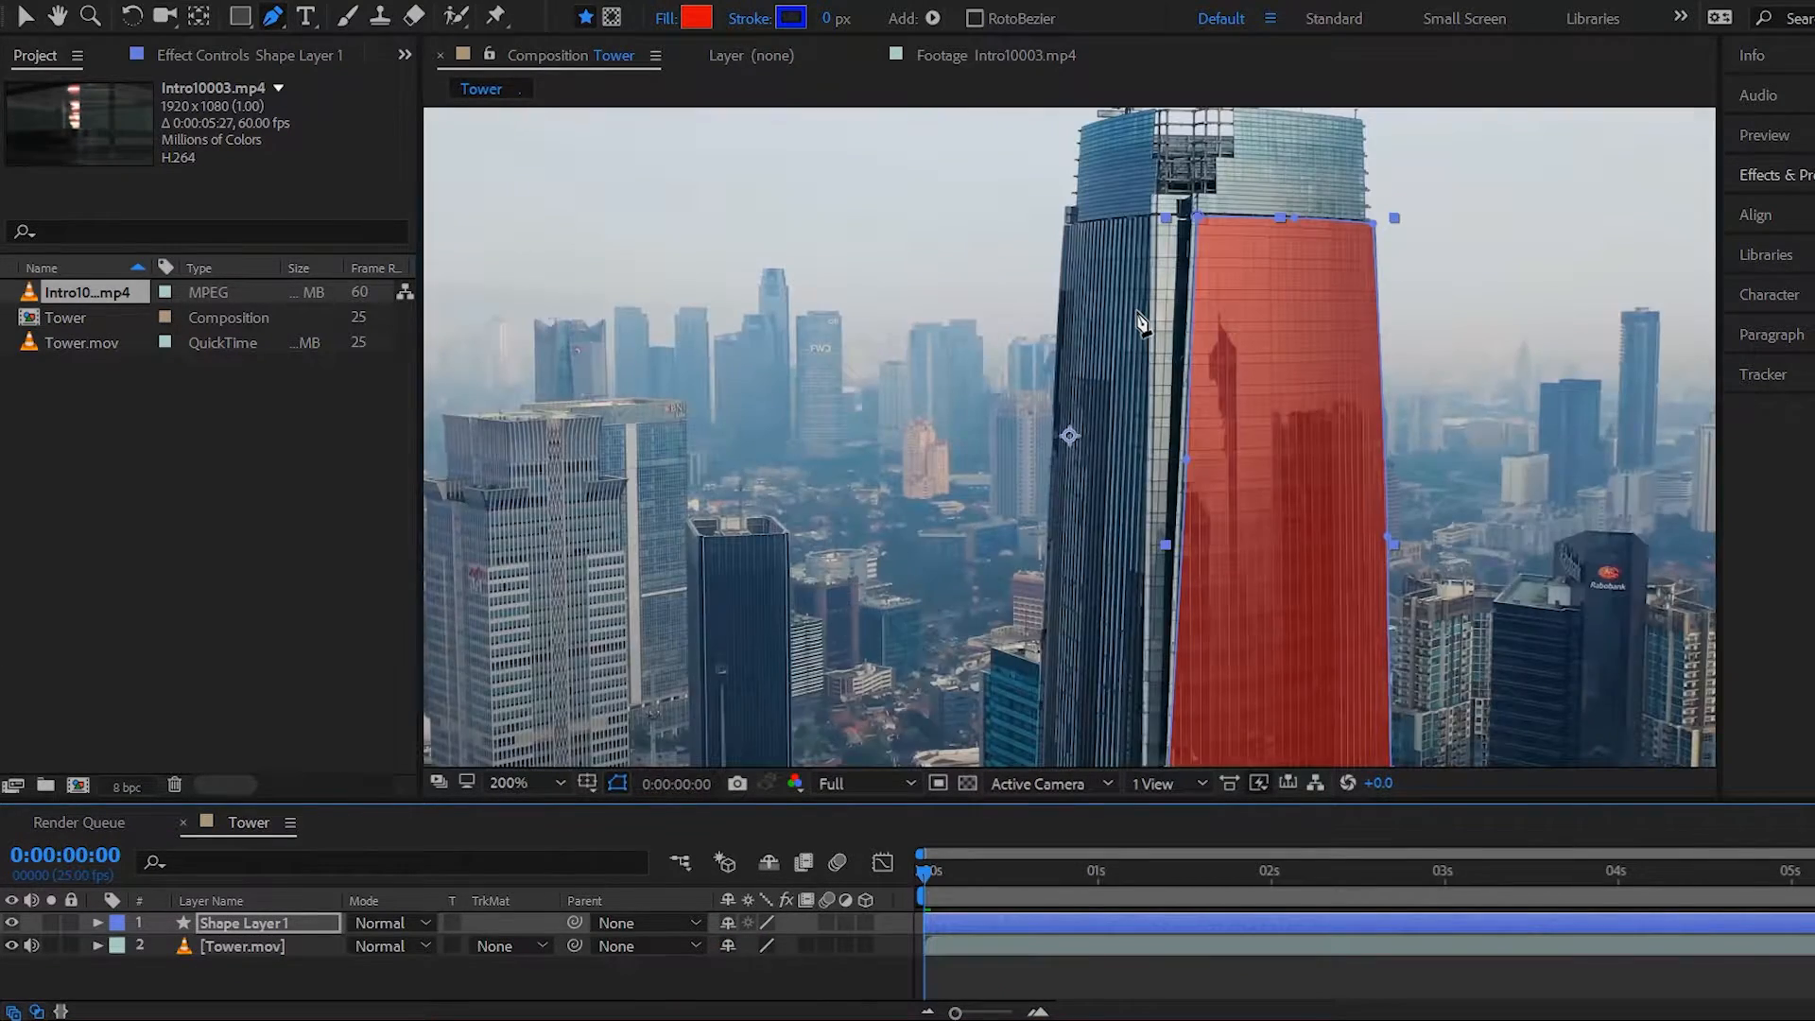
left_click_drag(1328, 338, 980, 567)
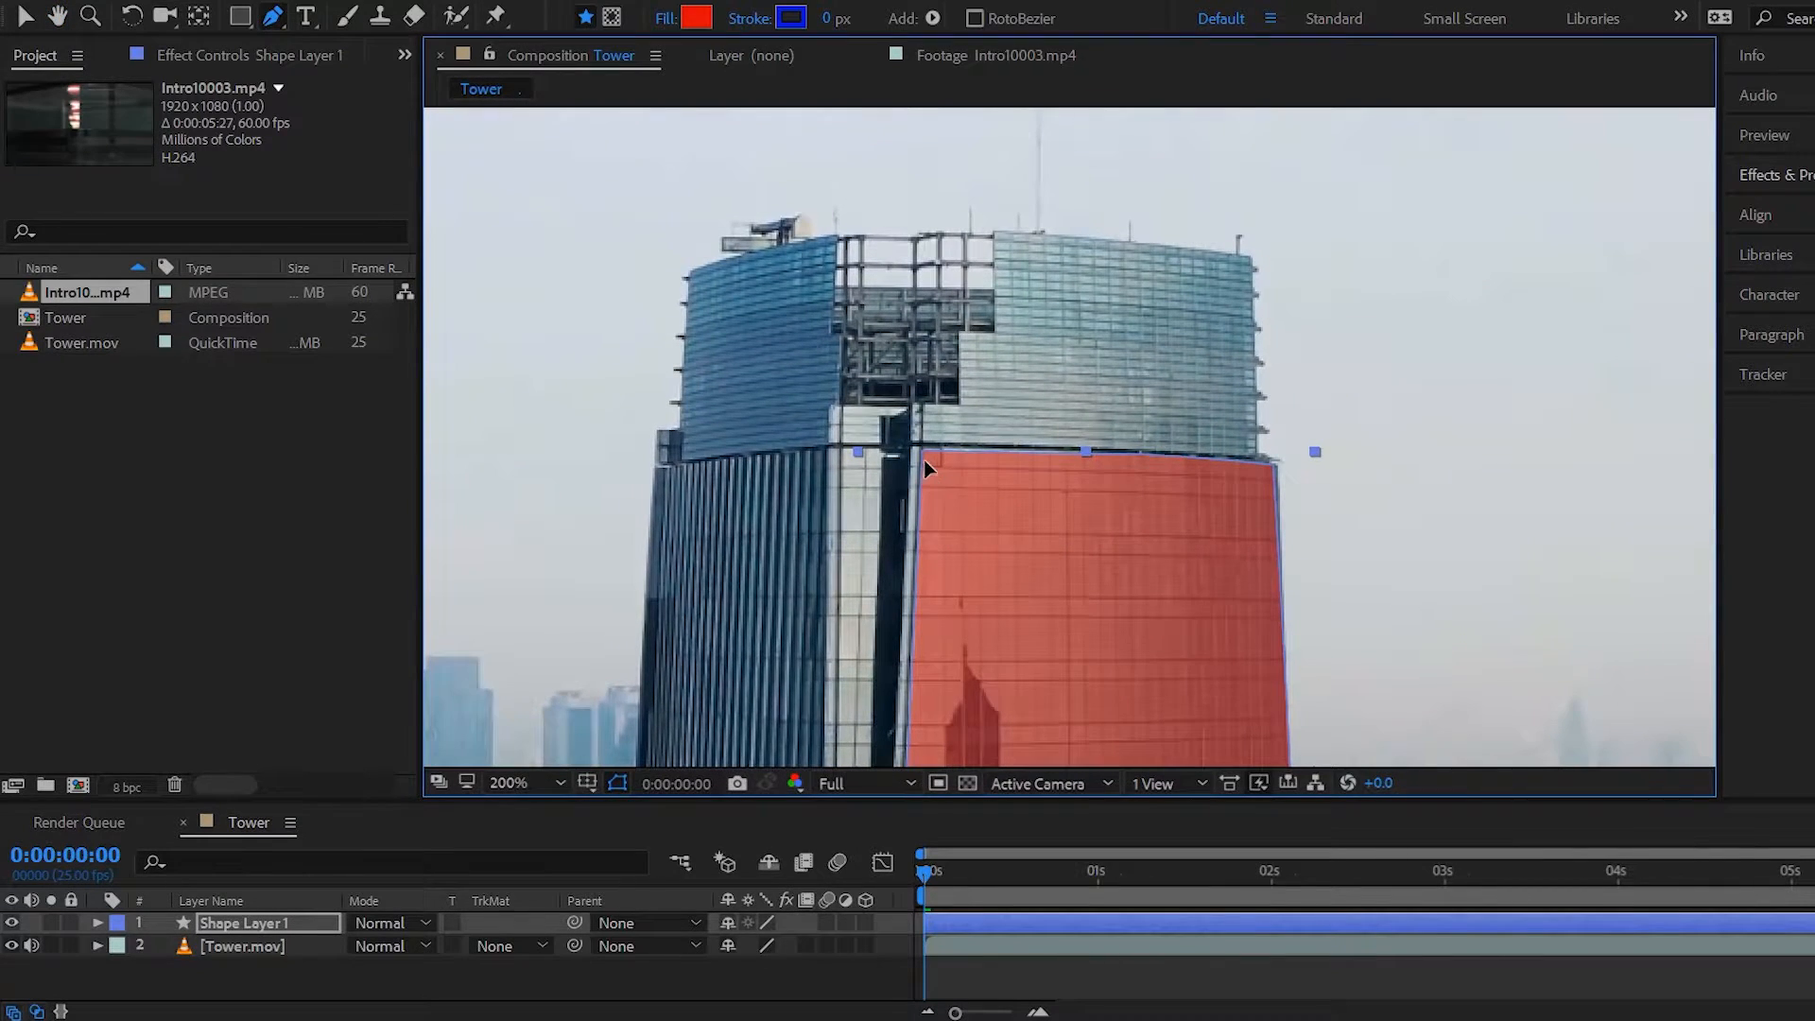
key("v")
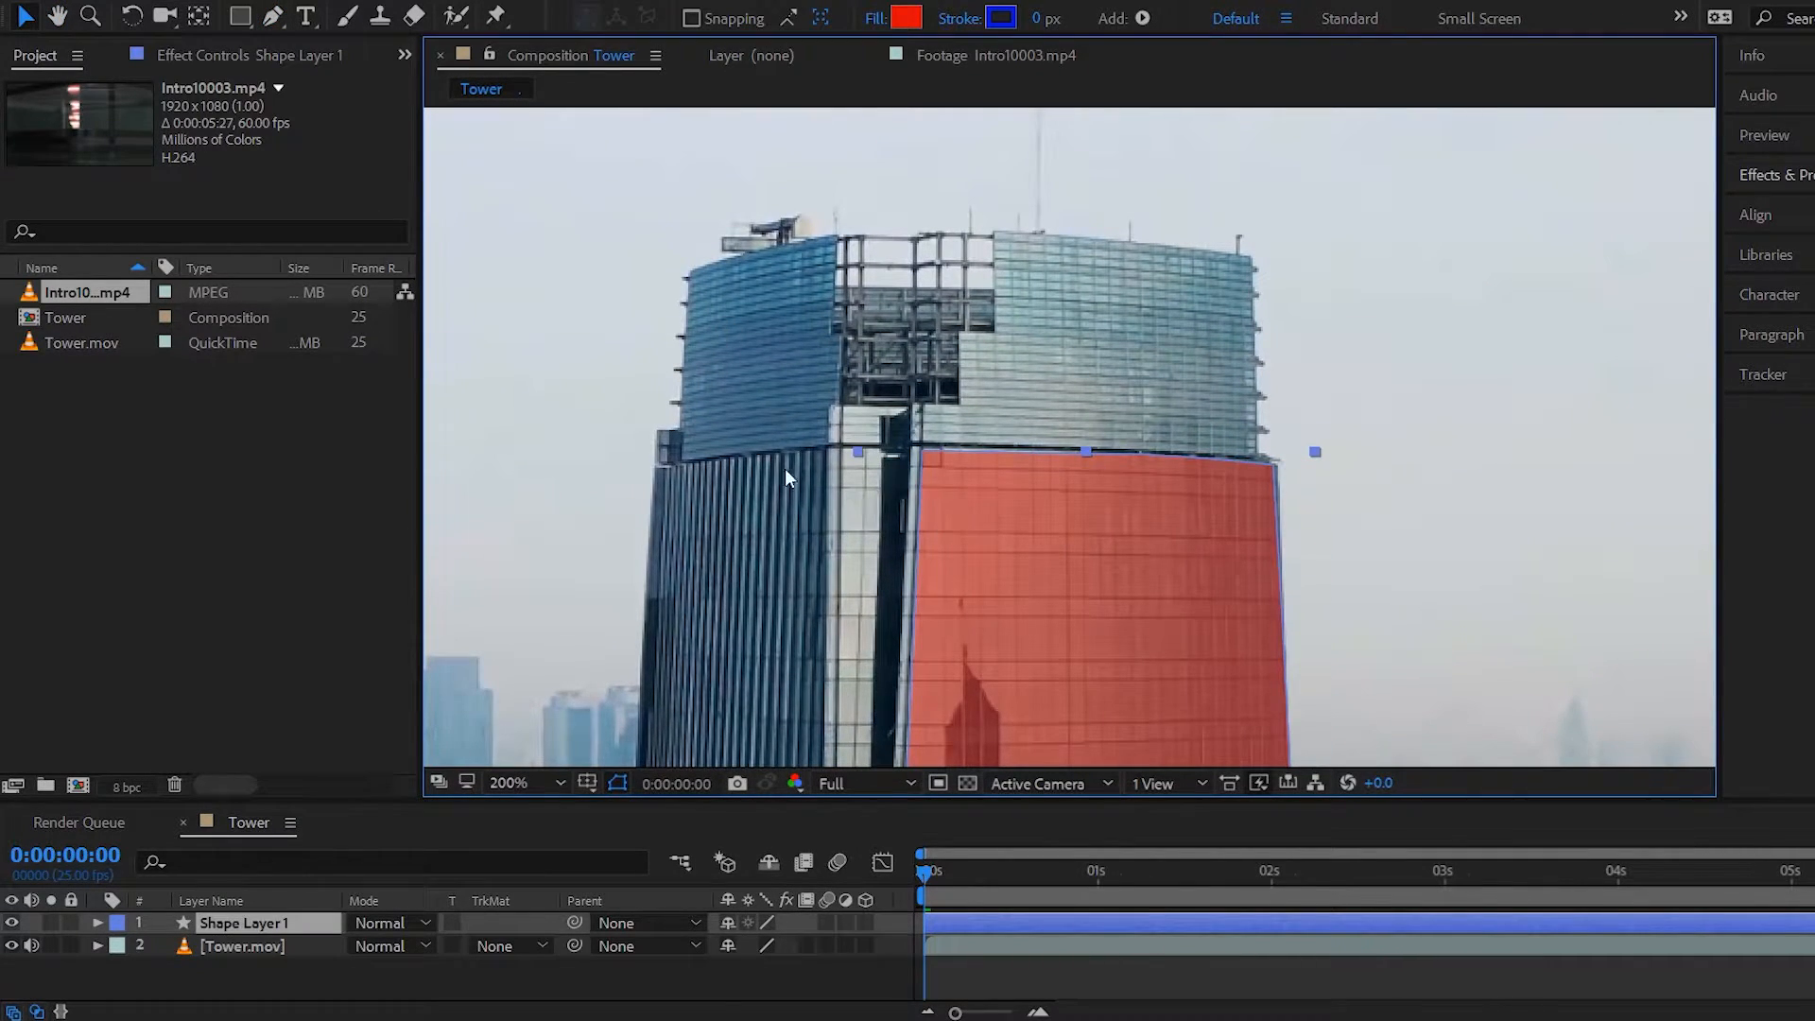
left_click(271, 17)
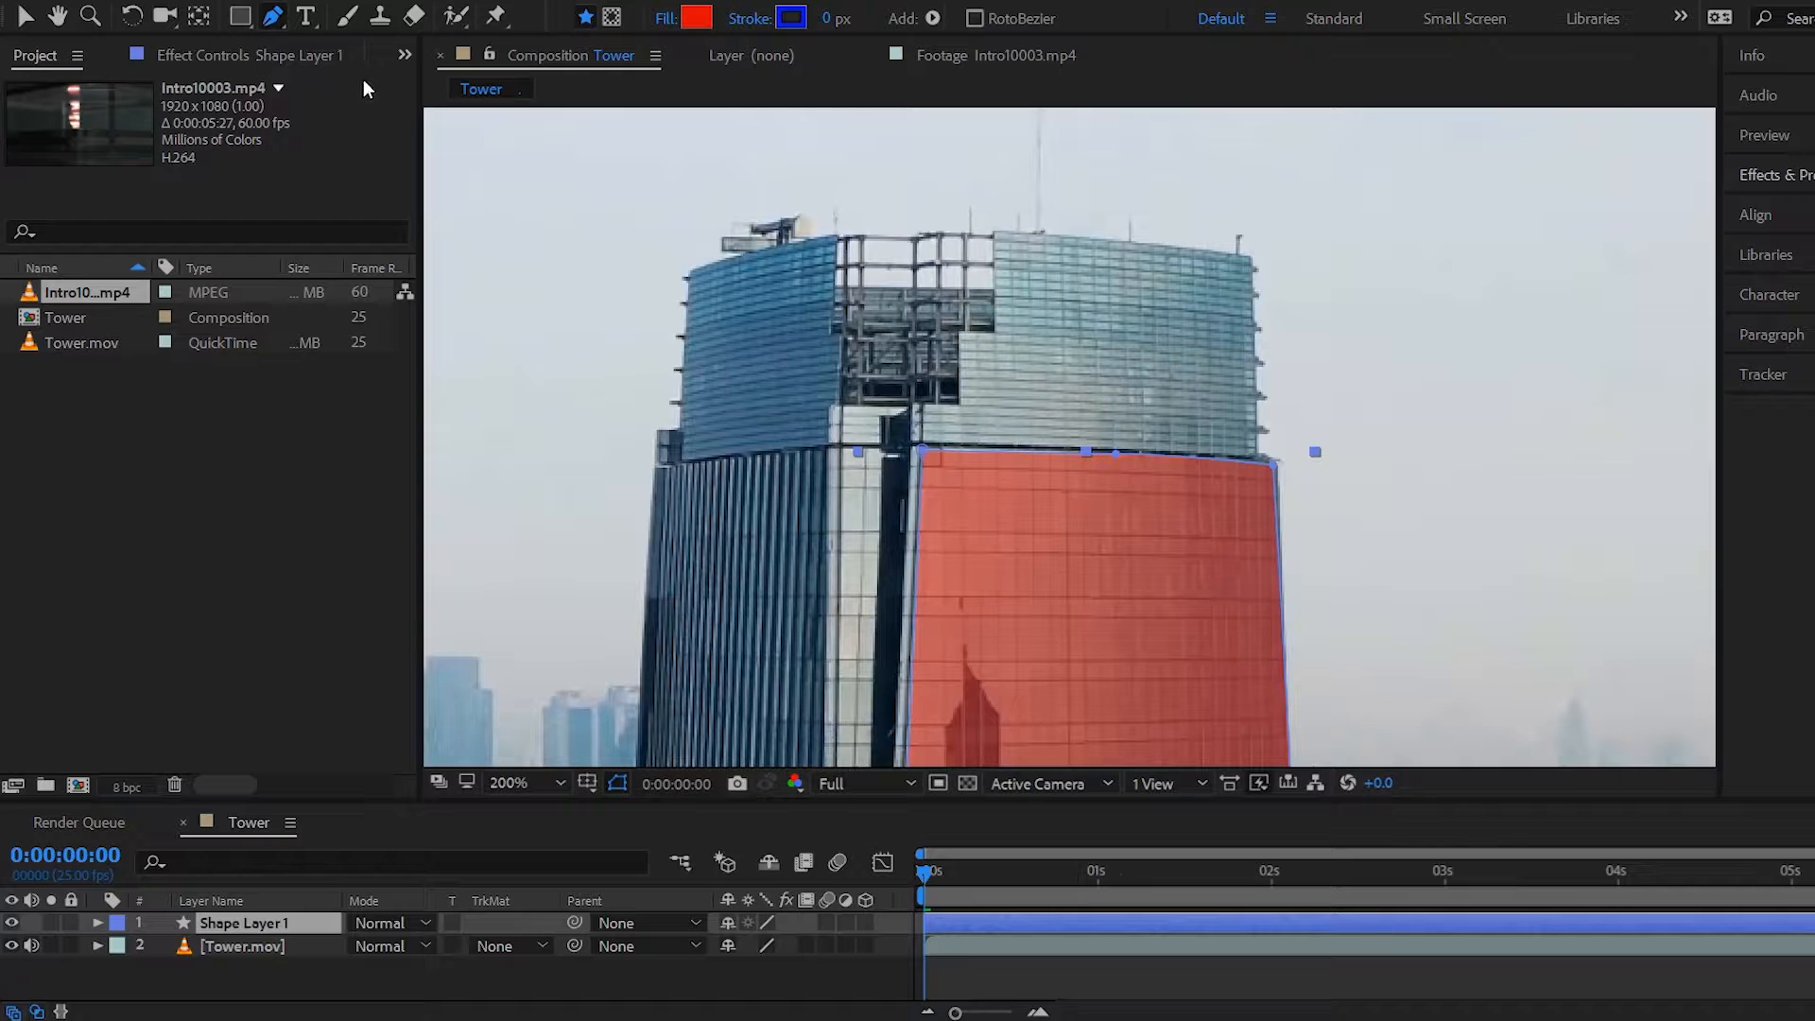
left_click(922, 448)
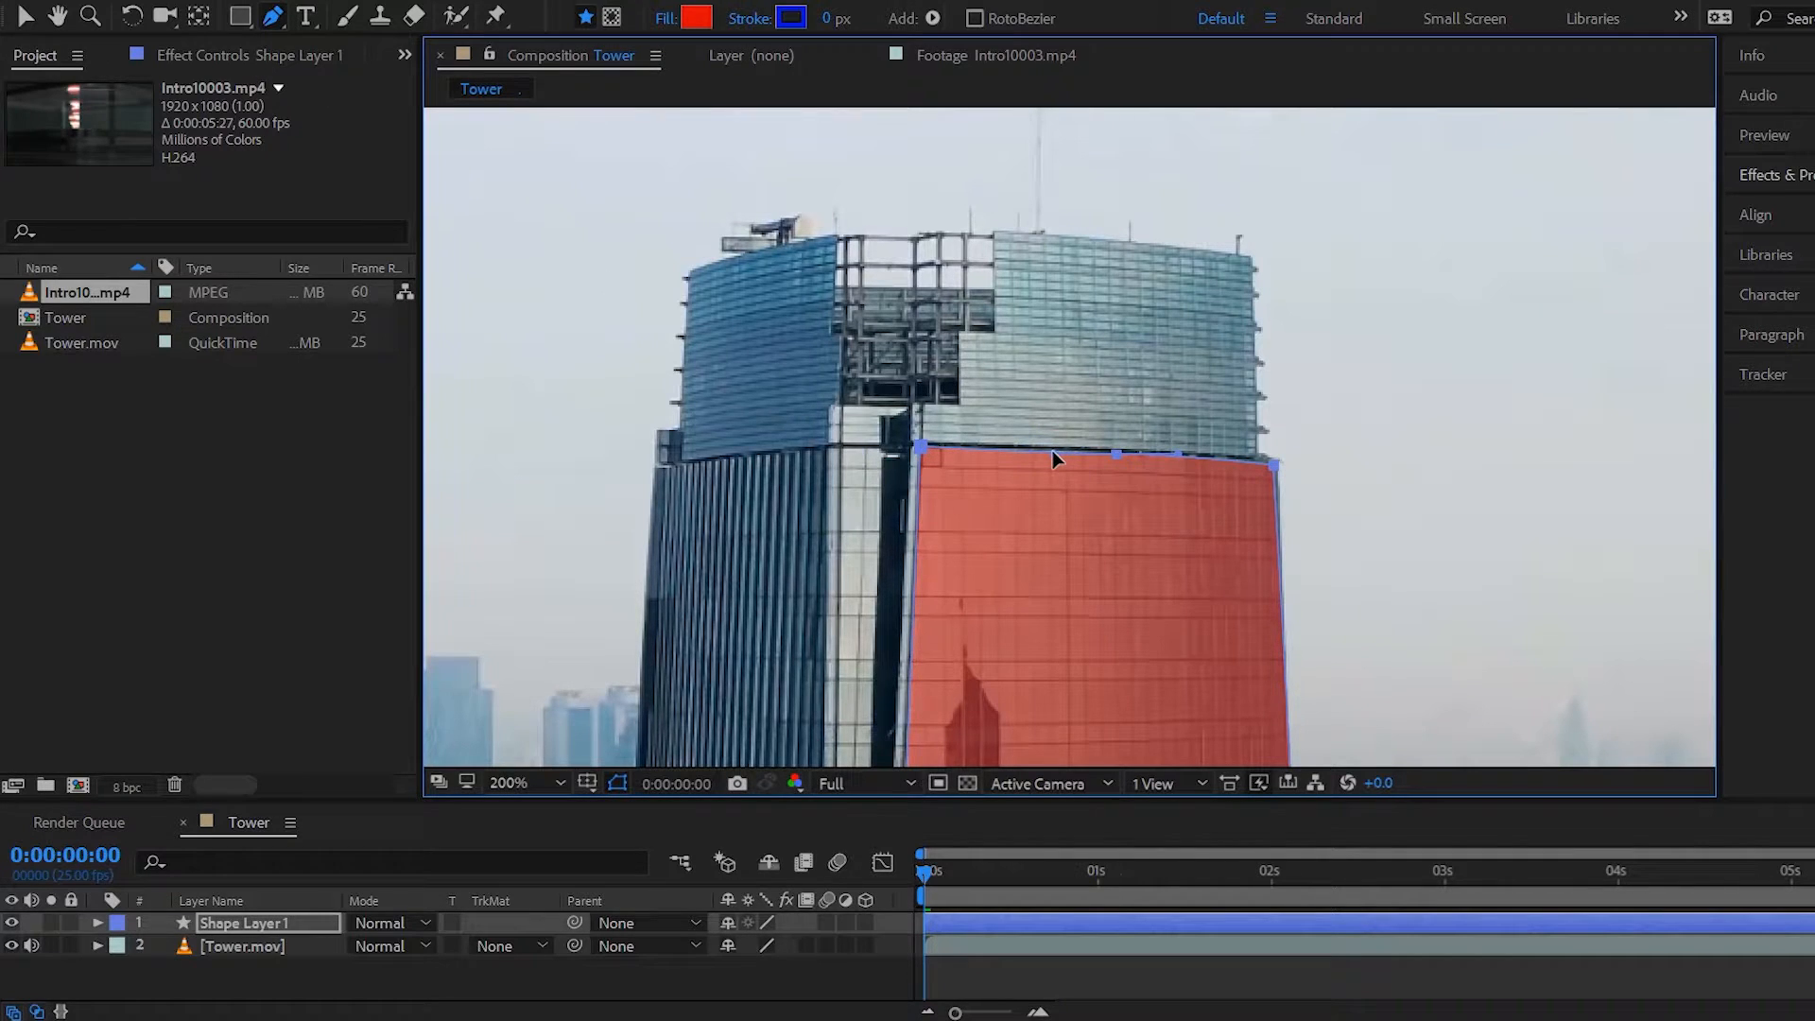
left_click(1275, 466)
Refine the red shape's side and lower points to follow the facade down to the rooftop edge.
left_click_drag(1212, 555, 1182, 123)
left_click(1267, 483)
left_click(865, 334)
left_click_drag(955, 614, 969, 181)
left_click_drag(838, 637, 844, 633)
mouse_move(1288, 718)
left_mouse_down()
mouse_move(1273, 712)
mouse_move(1292, 715)
left_mouse_up()
left_click_drag(1278, 168, 1244, 476)
left_click_drag(1100, 223, 1094, 464)
scroll(1086, 296, "down", 1)
left_click_drag(1086, 296, 1162, 258)
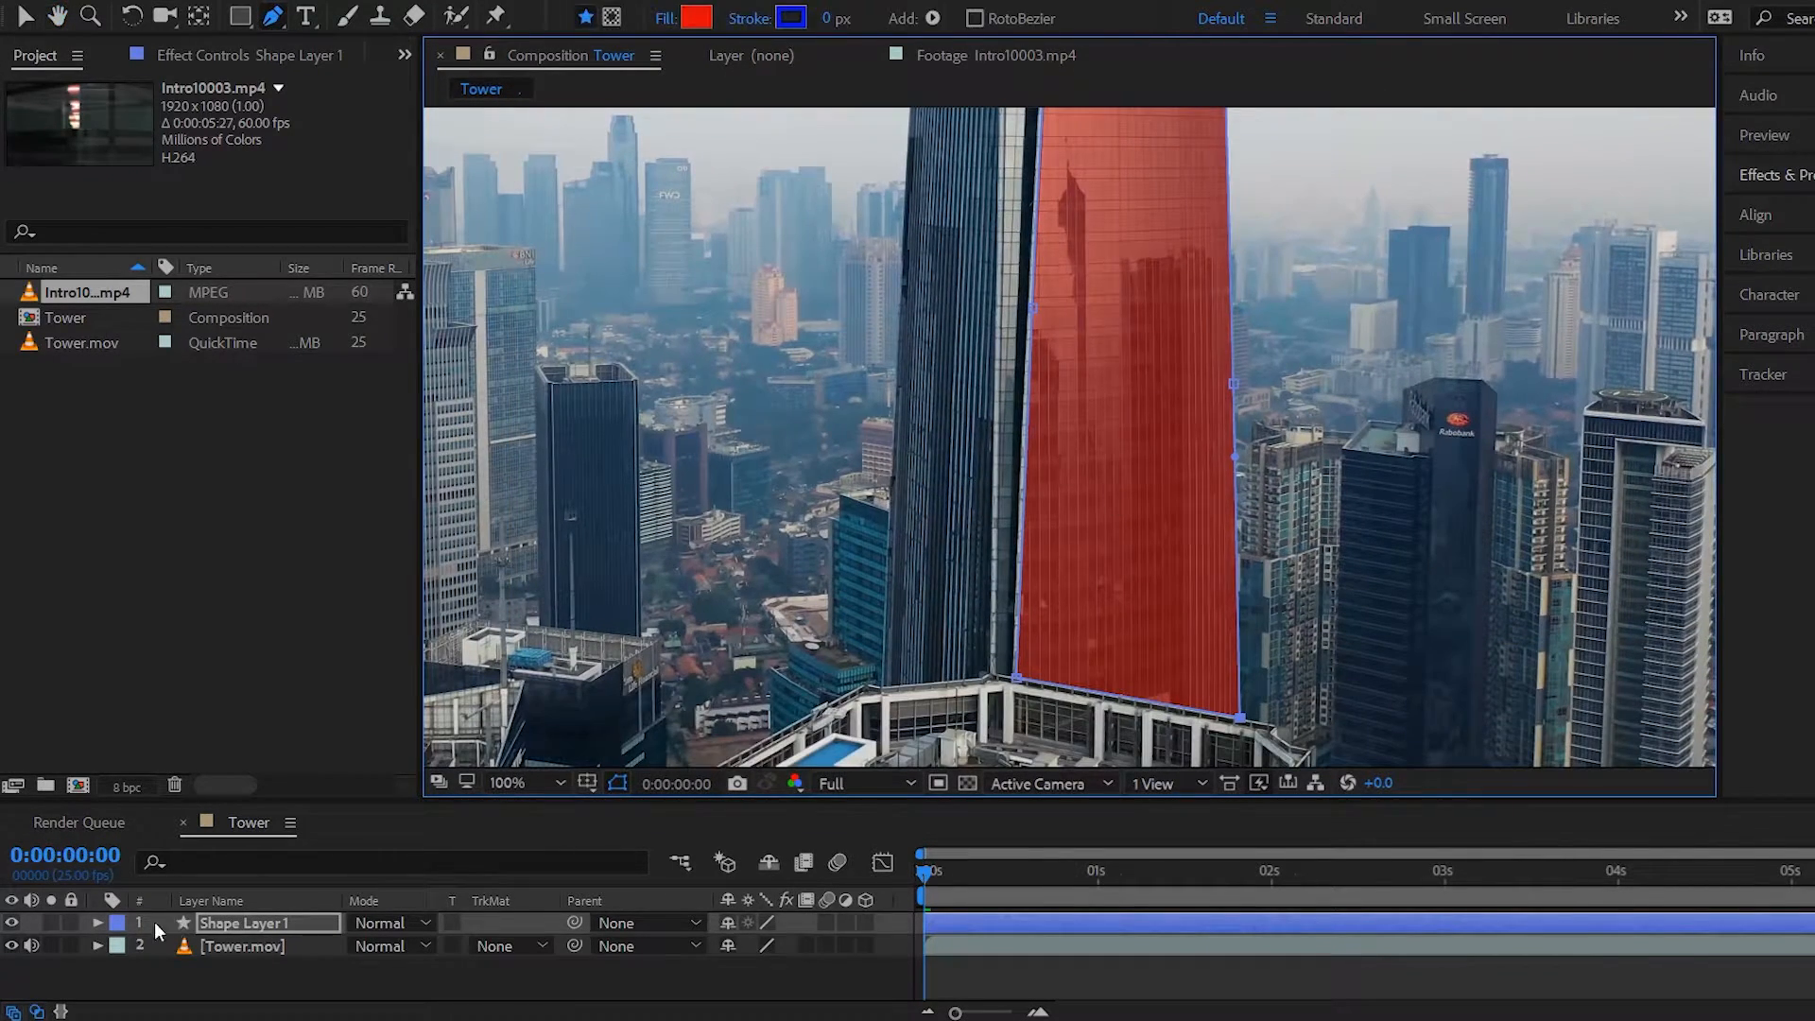
Enable keyframing for Shape 1's Path at 0:00:00:00.
left_click(97, 922)
left_click(122, 947)
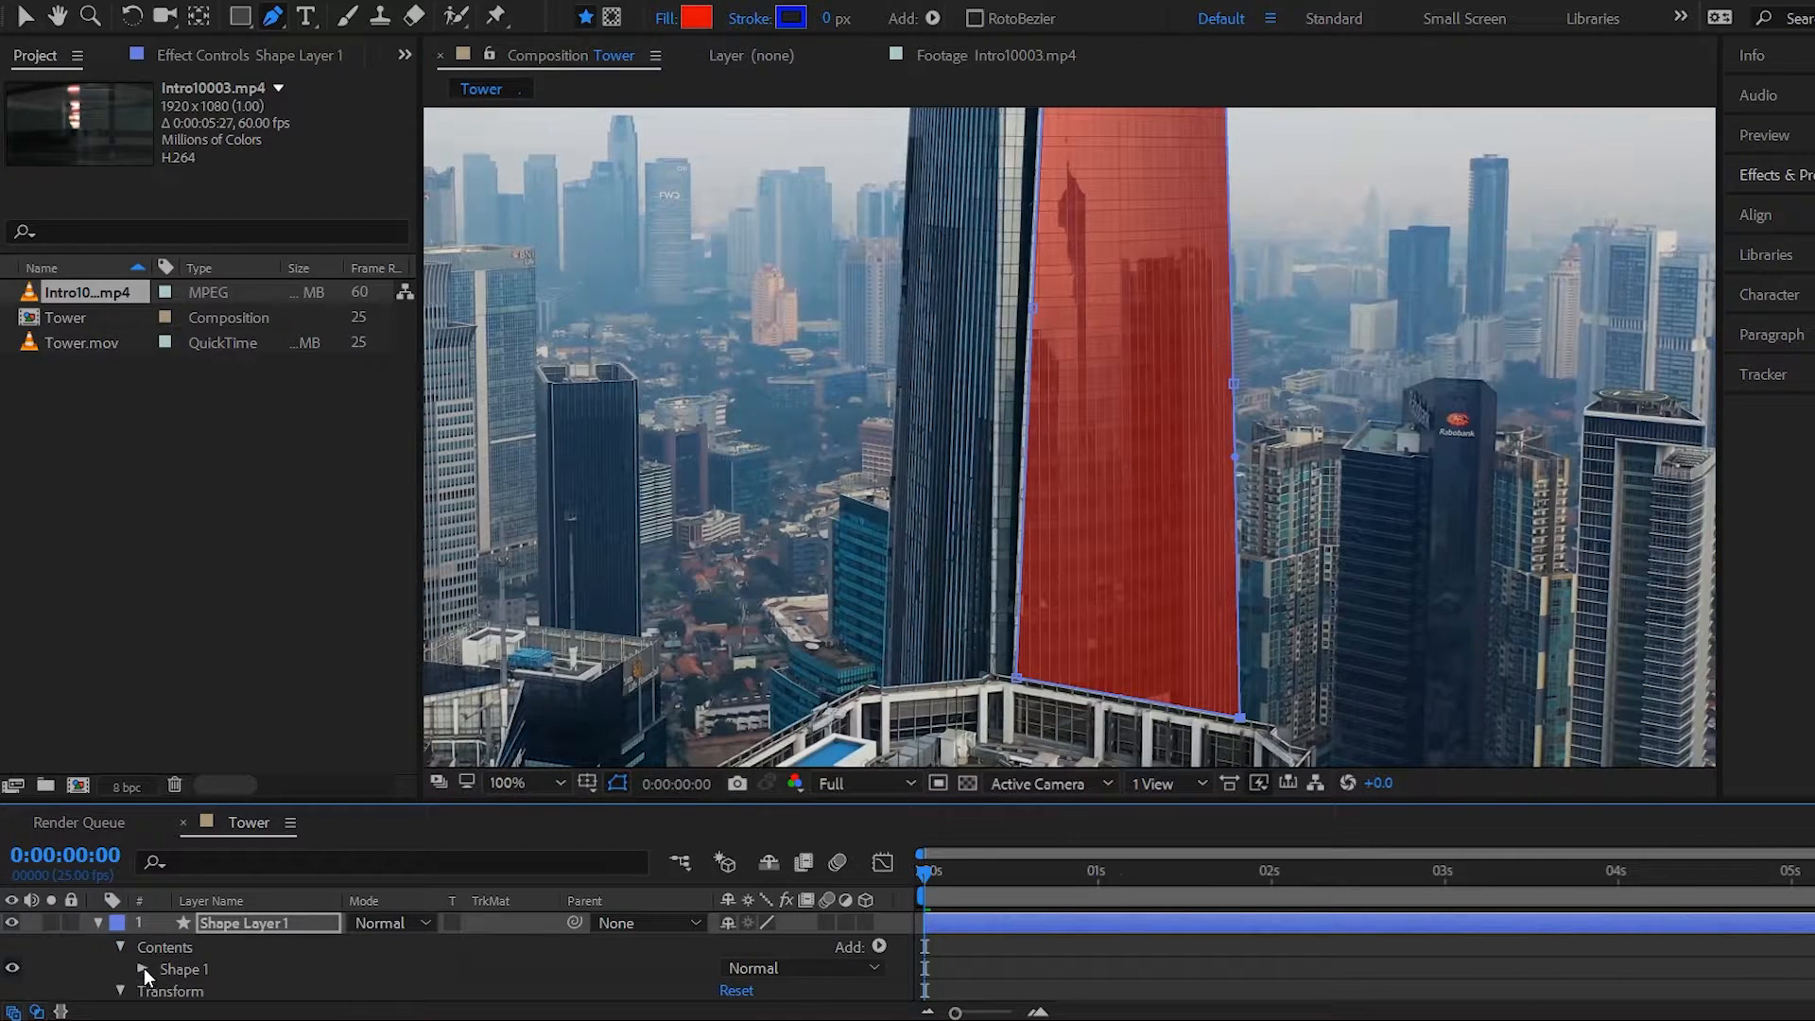
left_click(144, 968)
left_click(165, 946)
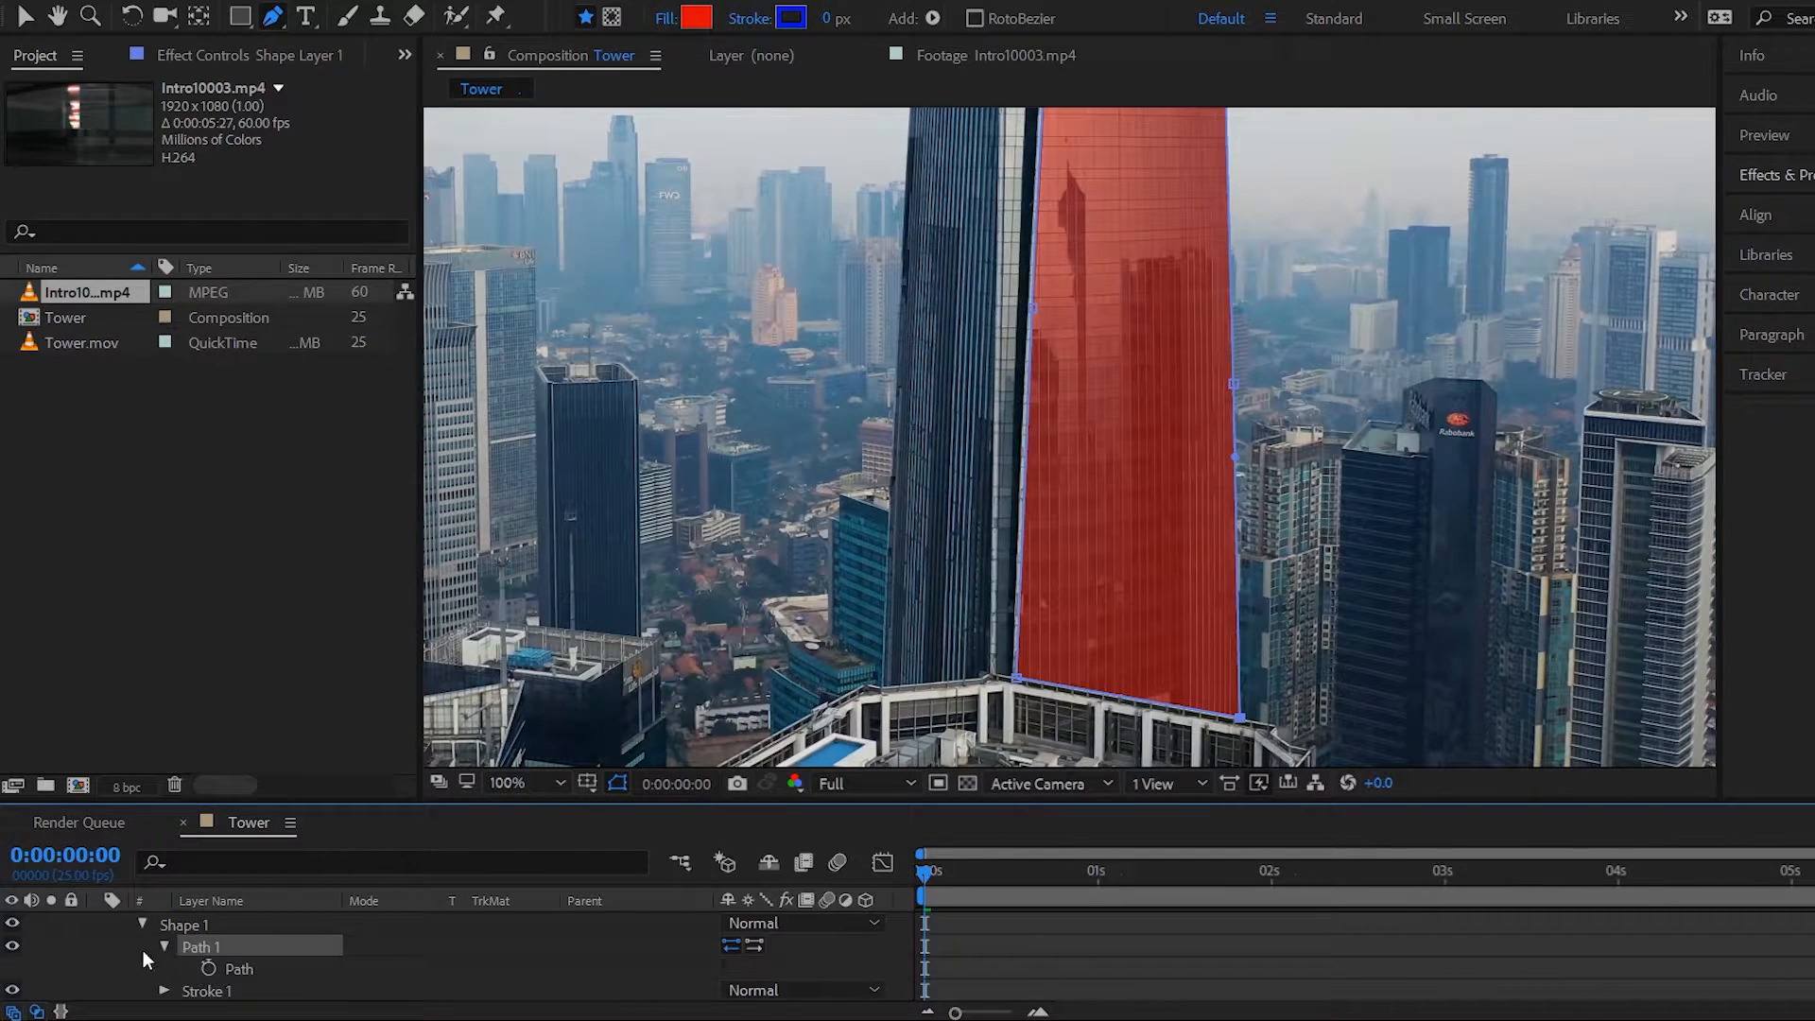
left_click(209, 969)
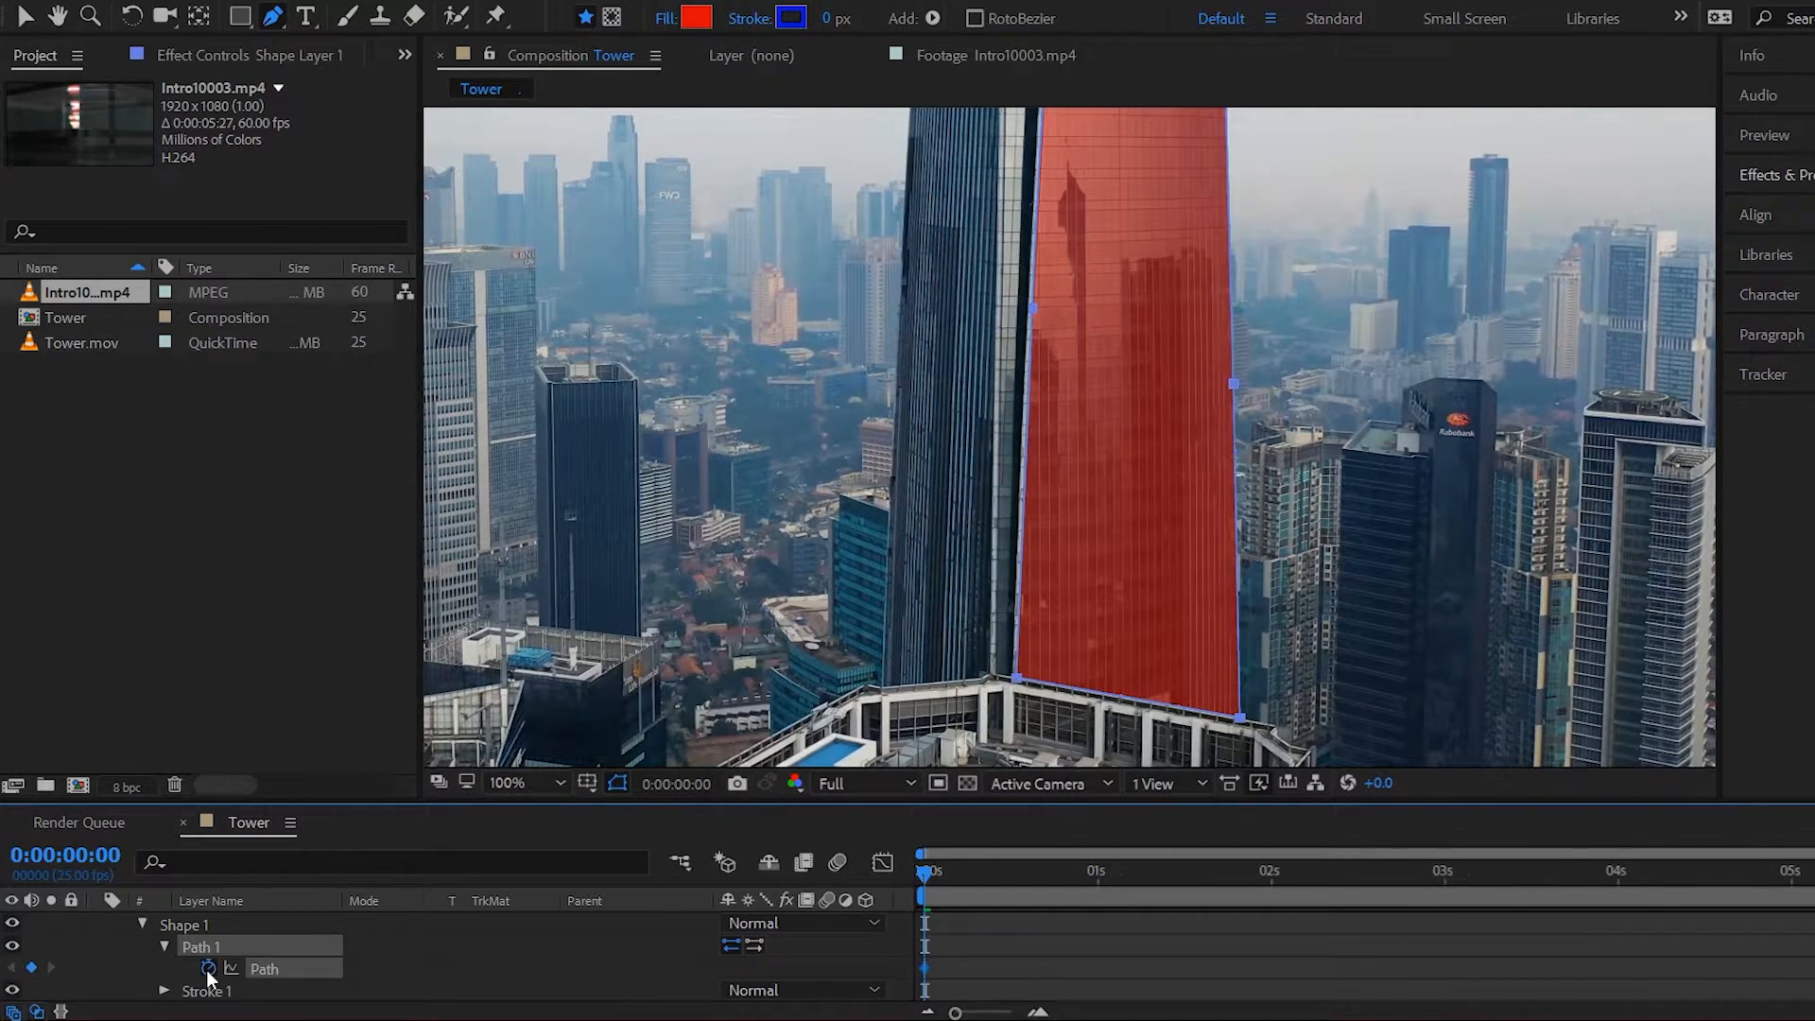
At 0:00:00:12, move the red shape's upper and lower points back onto the facade's corners to keyframe the path.
left_click(1006, 871)
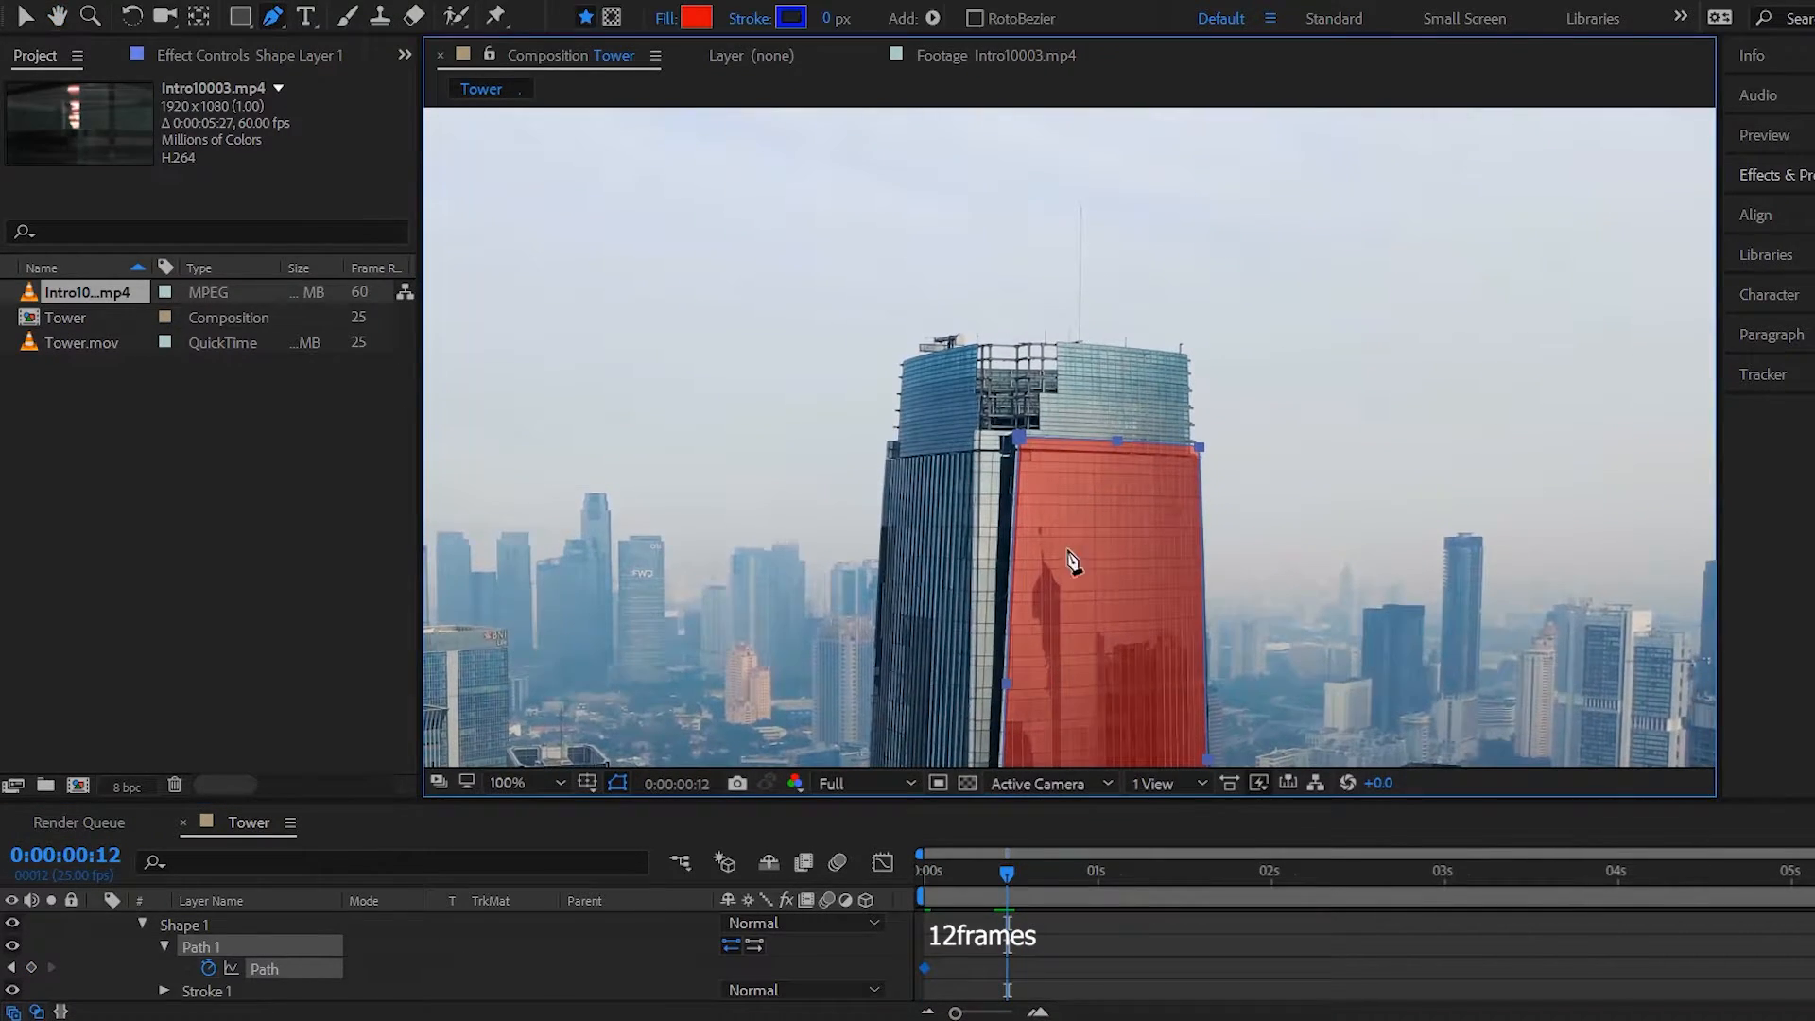
left_click_drag(1022, 447, 1022, 461)
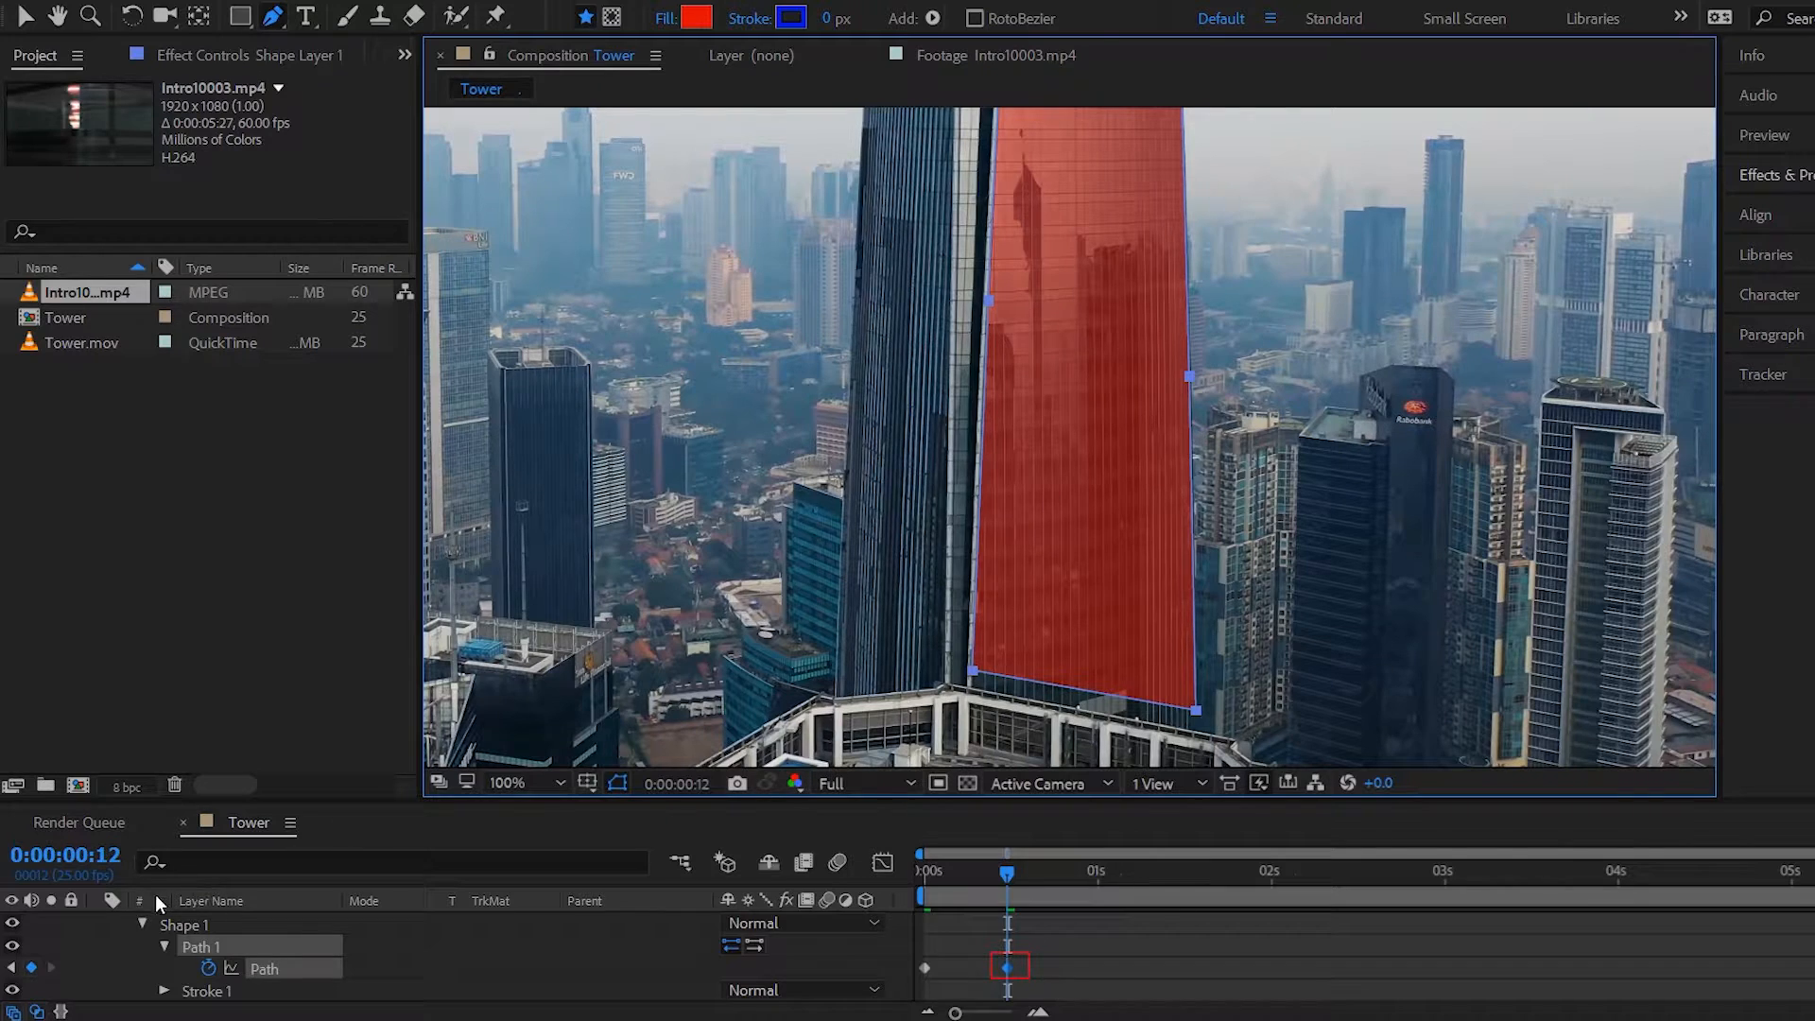
left_click(142, 923)
scroll(133, 934, "up", 1)
left_click(98, 922)
left_click(264, 923)
left_click(1191, 449)
left_click_drag(972, 671, 970, 686)
left_click_drag(1196, 710, 1196, 730)
scroll(1036, 331, "up", 1)
scroll(1076, 327, "up", 5)
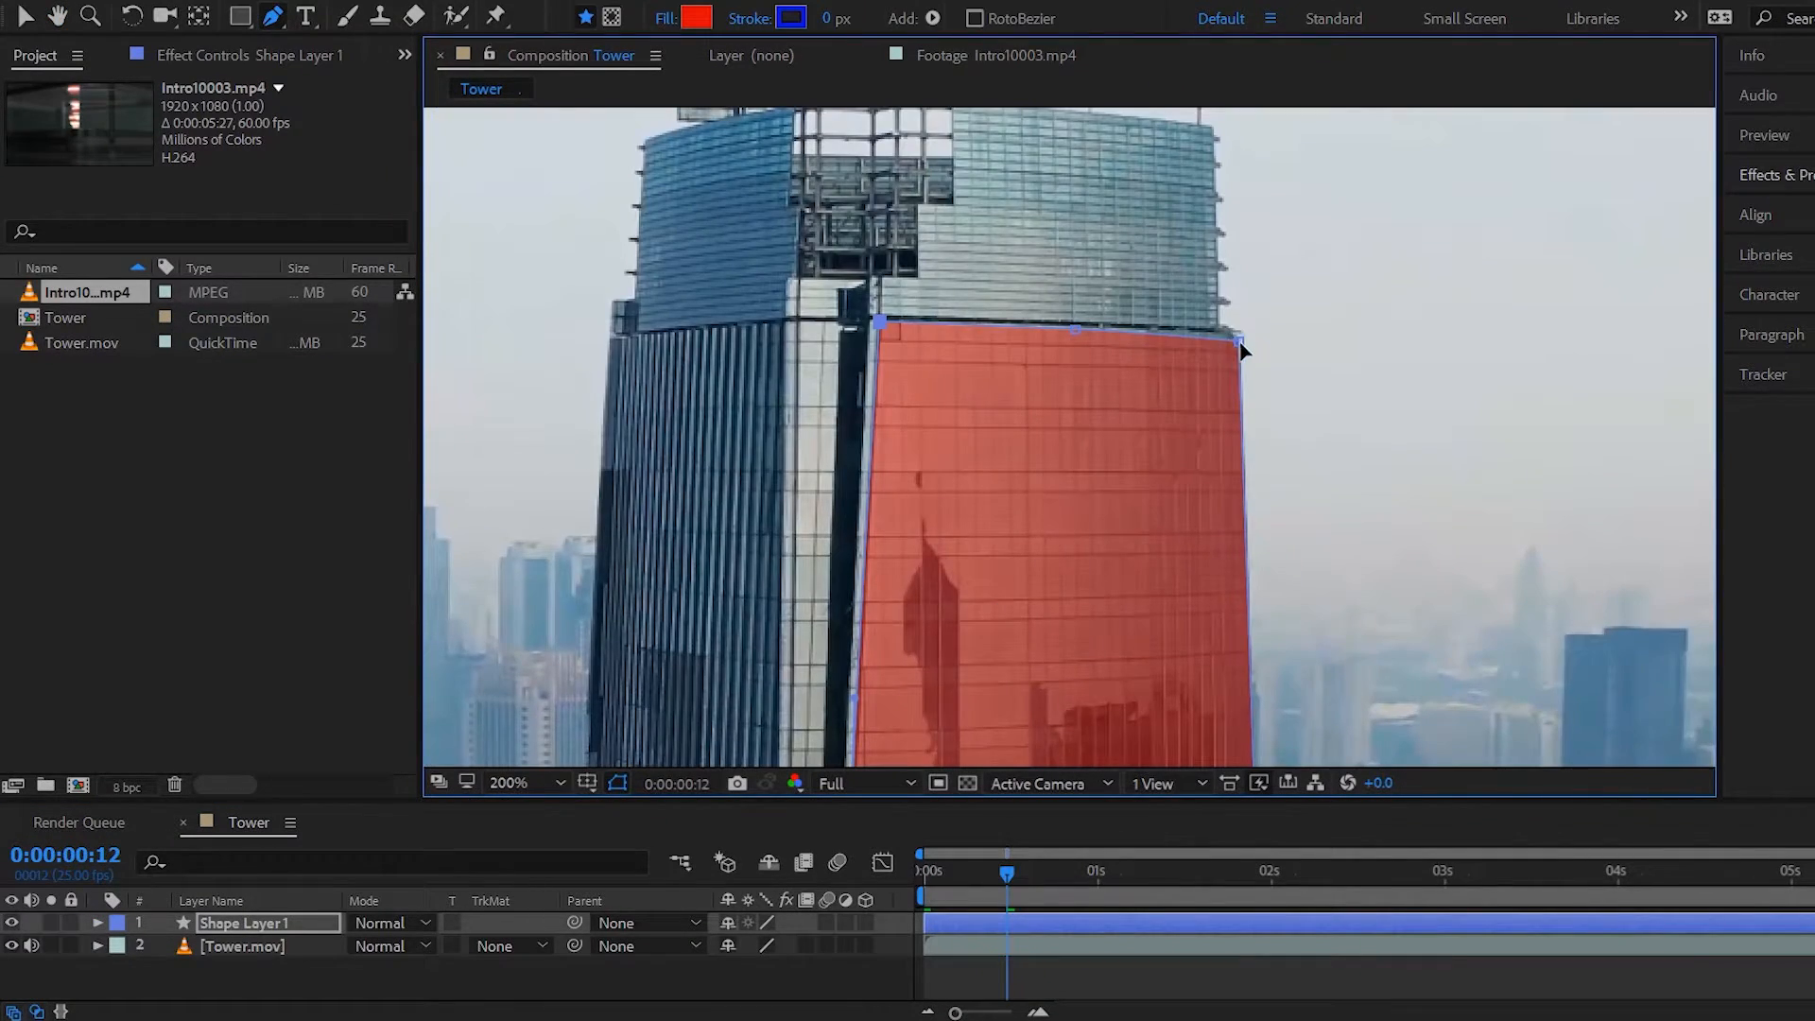
Reveal Shape Layer 1's keyframes and refit the path's top and bottom points to the facade at 0:00:01:00.
left_click(267, 924)
key("u")
left_click(1094, 871)
left_click_drag(880, 322, 884, 354)
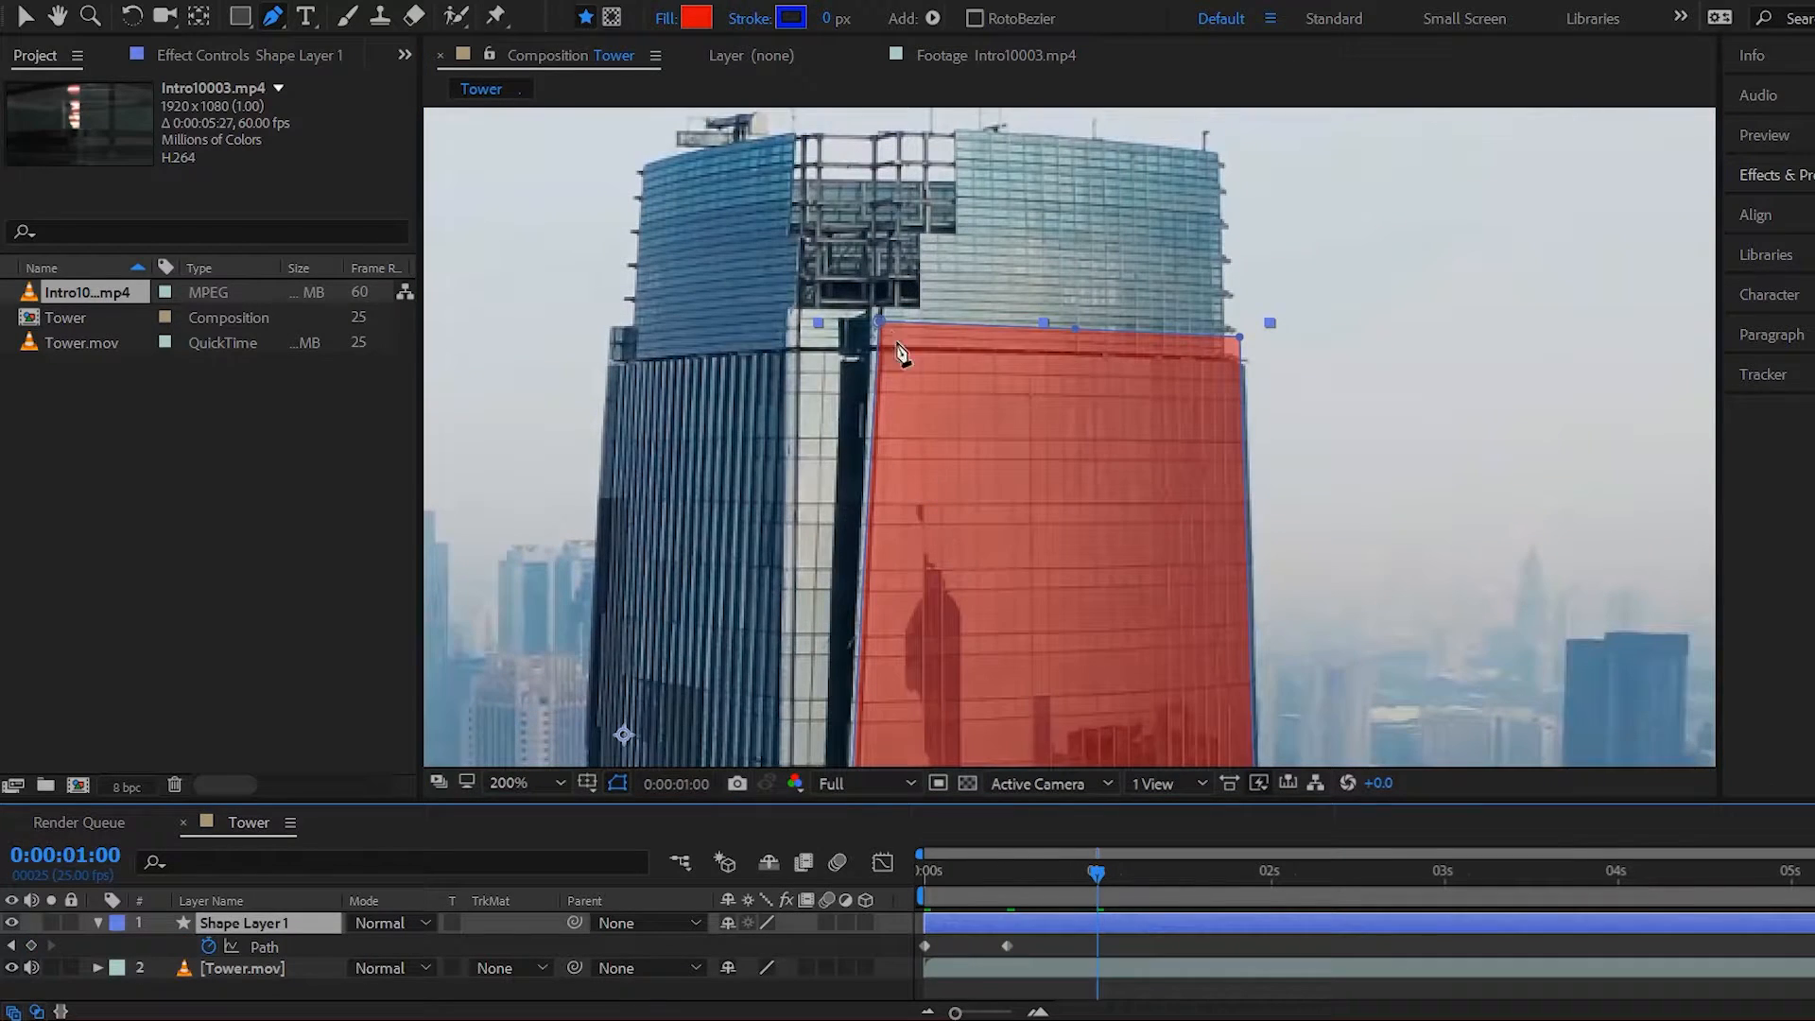
left_click_drag(1075, 329, 1076, 356)
left_click_drag(1241, 338, 1246, 361)
left_click_drag(1252, 738, 1215, 604)
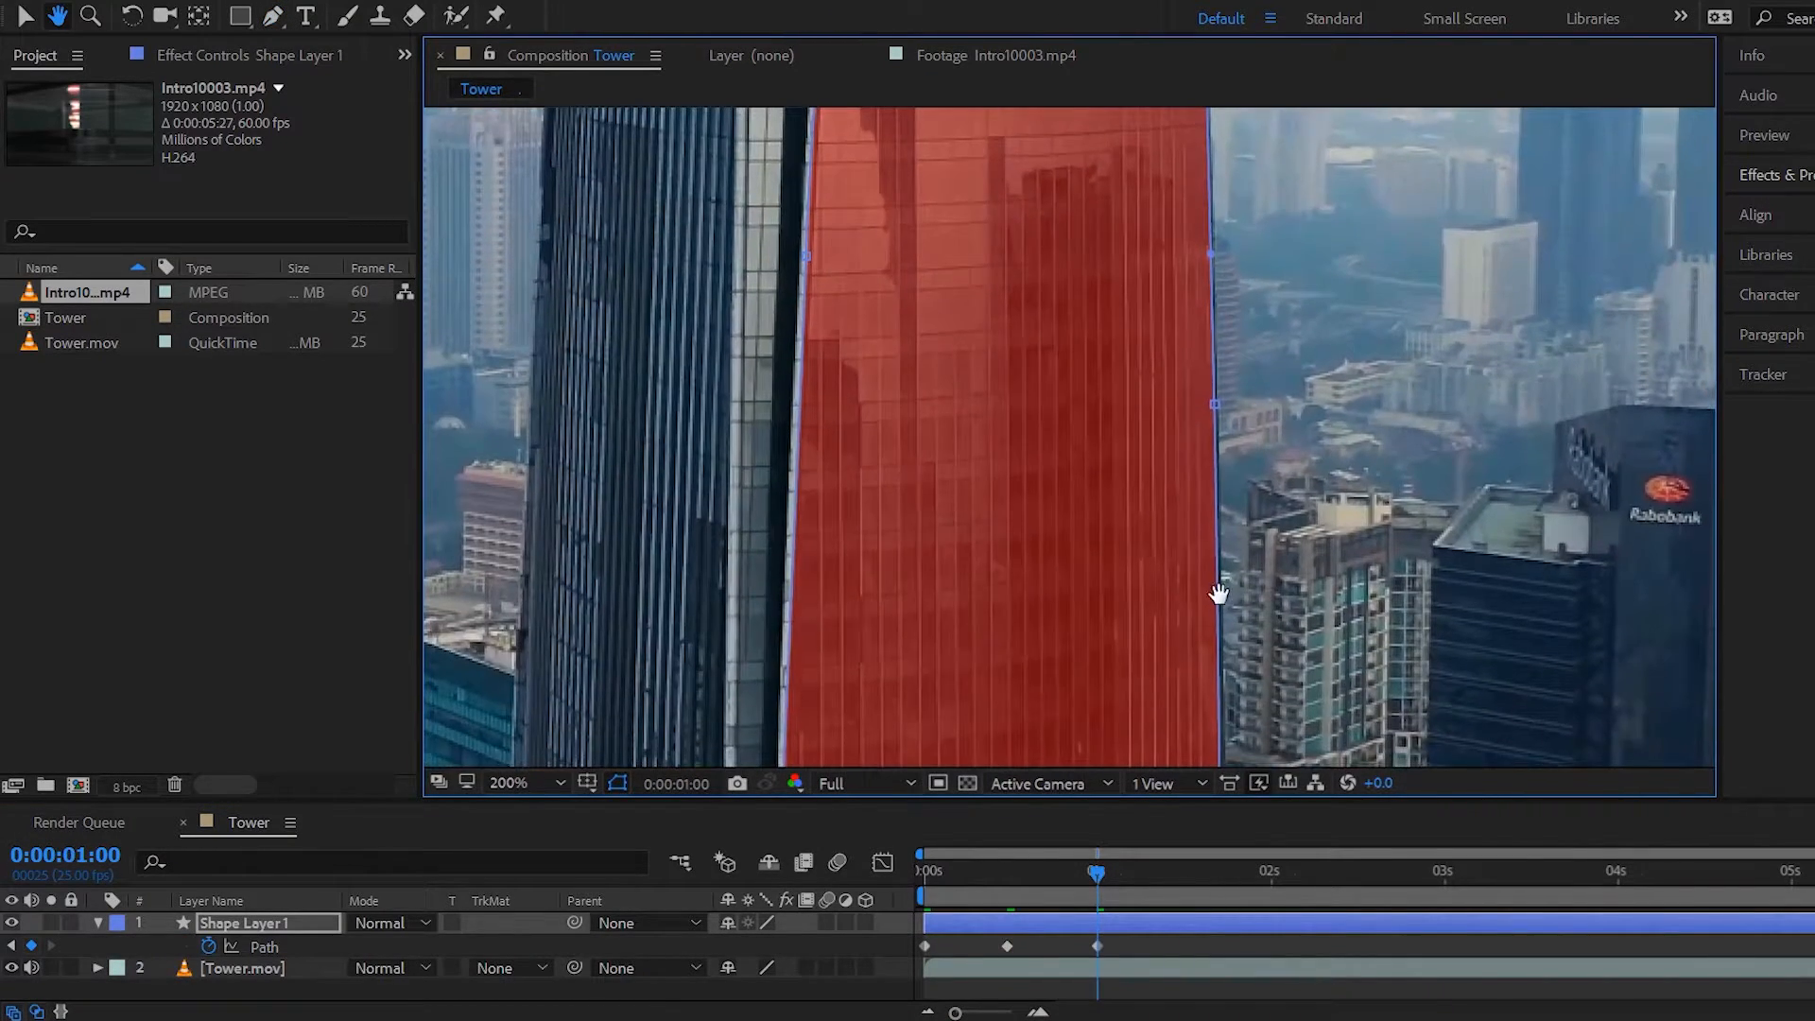
left_click_drag(1273, 712, 1273, 728)
left_click_drag(799, 620, 799, 636)
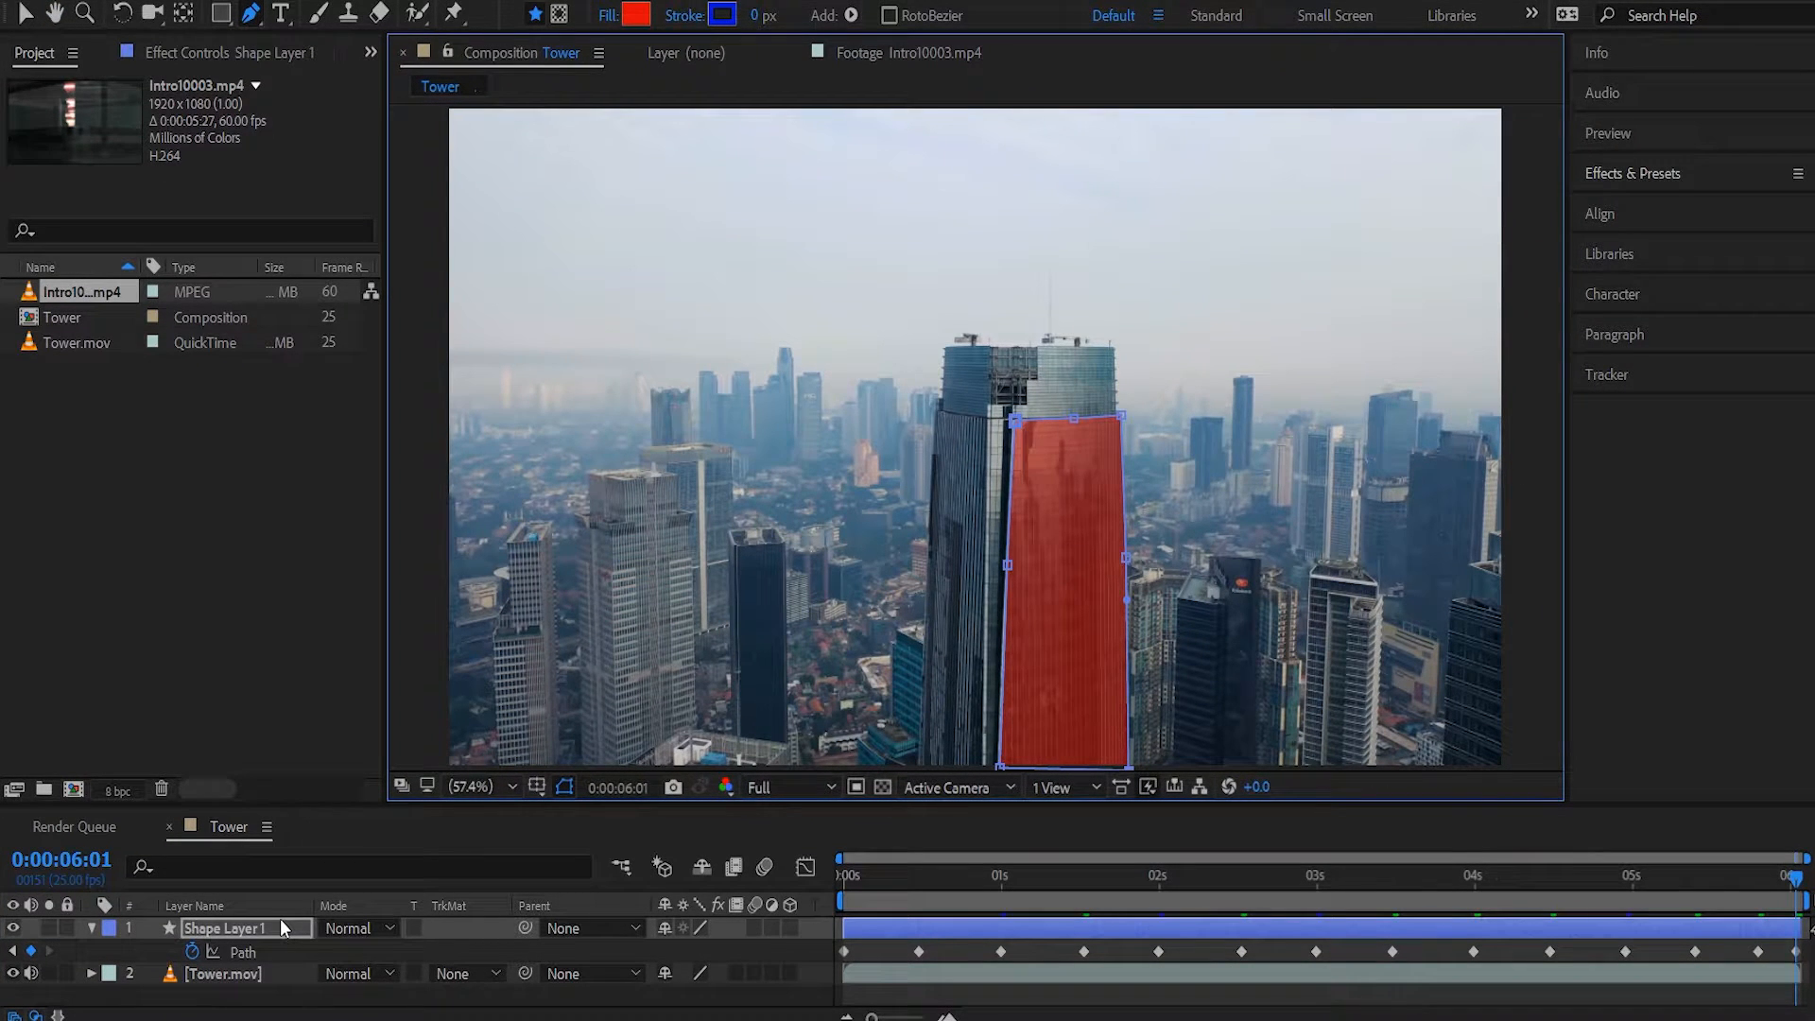
Play the composition from the start to check how the keyframed red shape follows the tower facade.
key("Home")
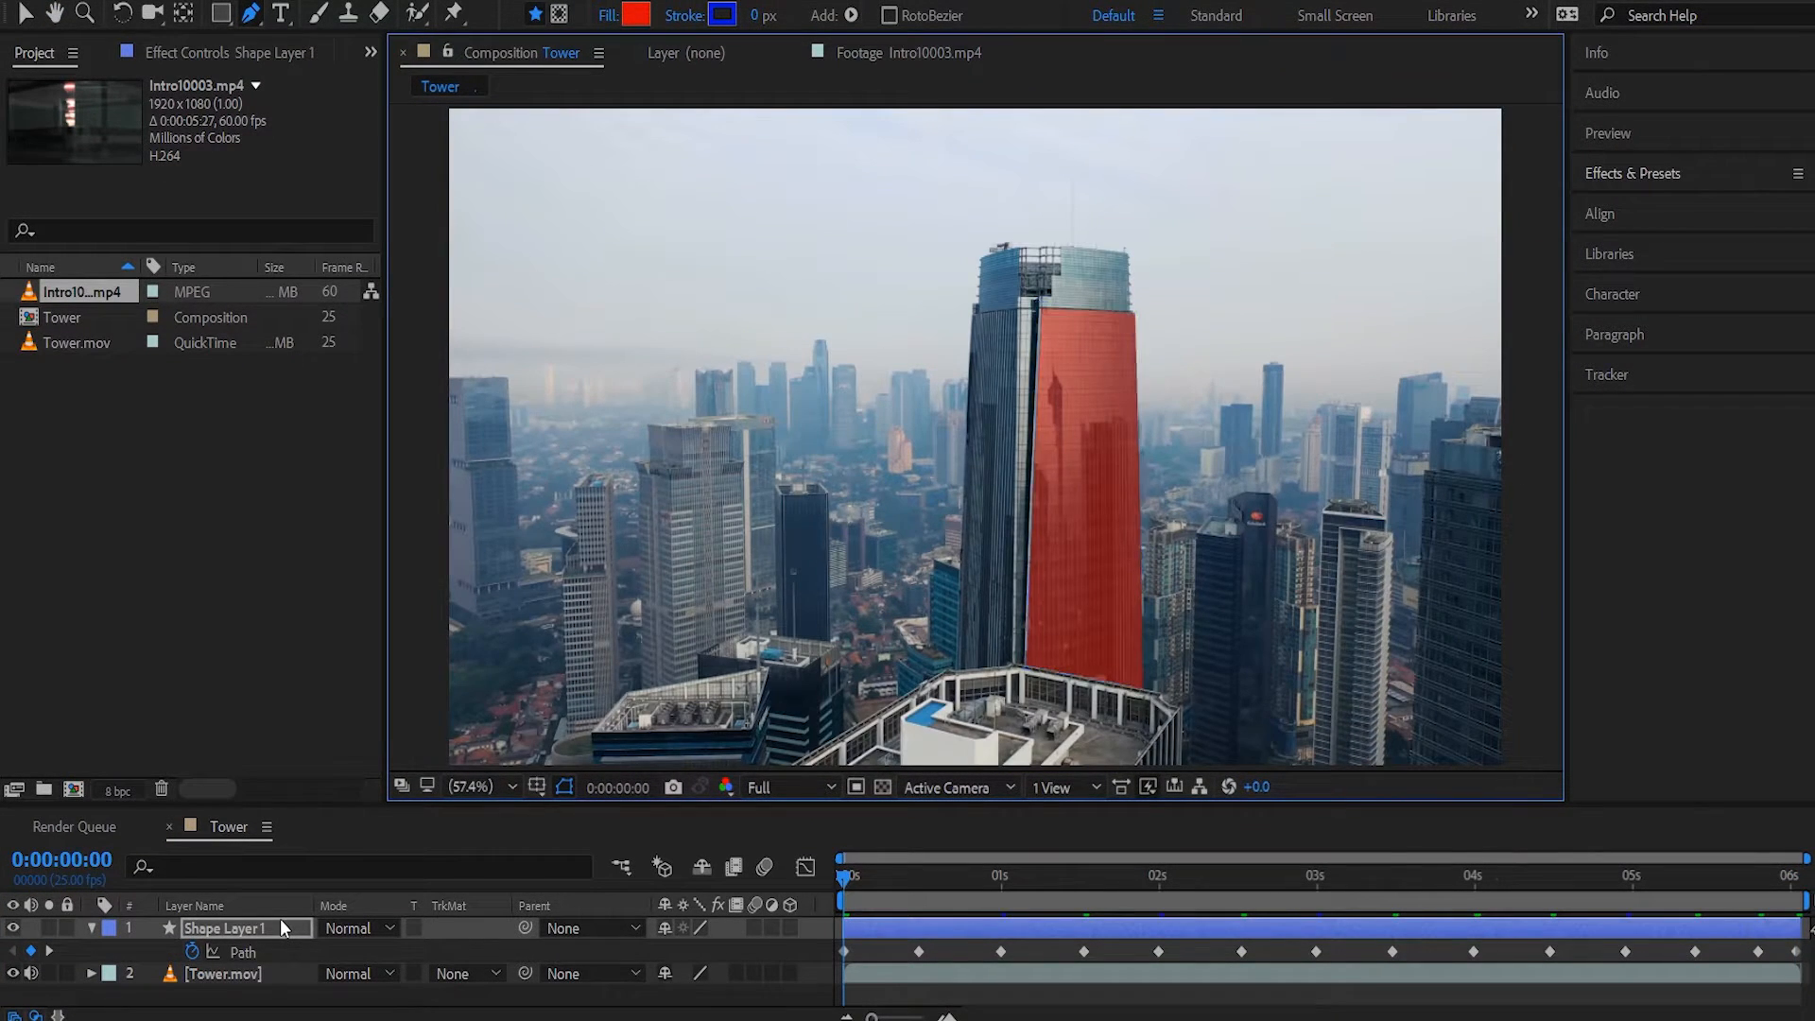
key("space")
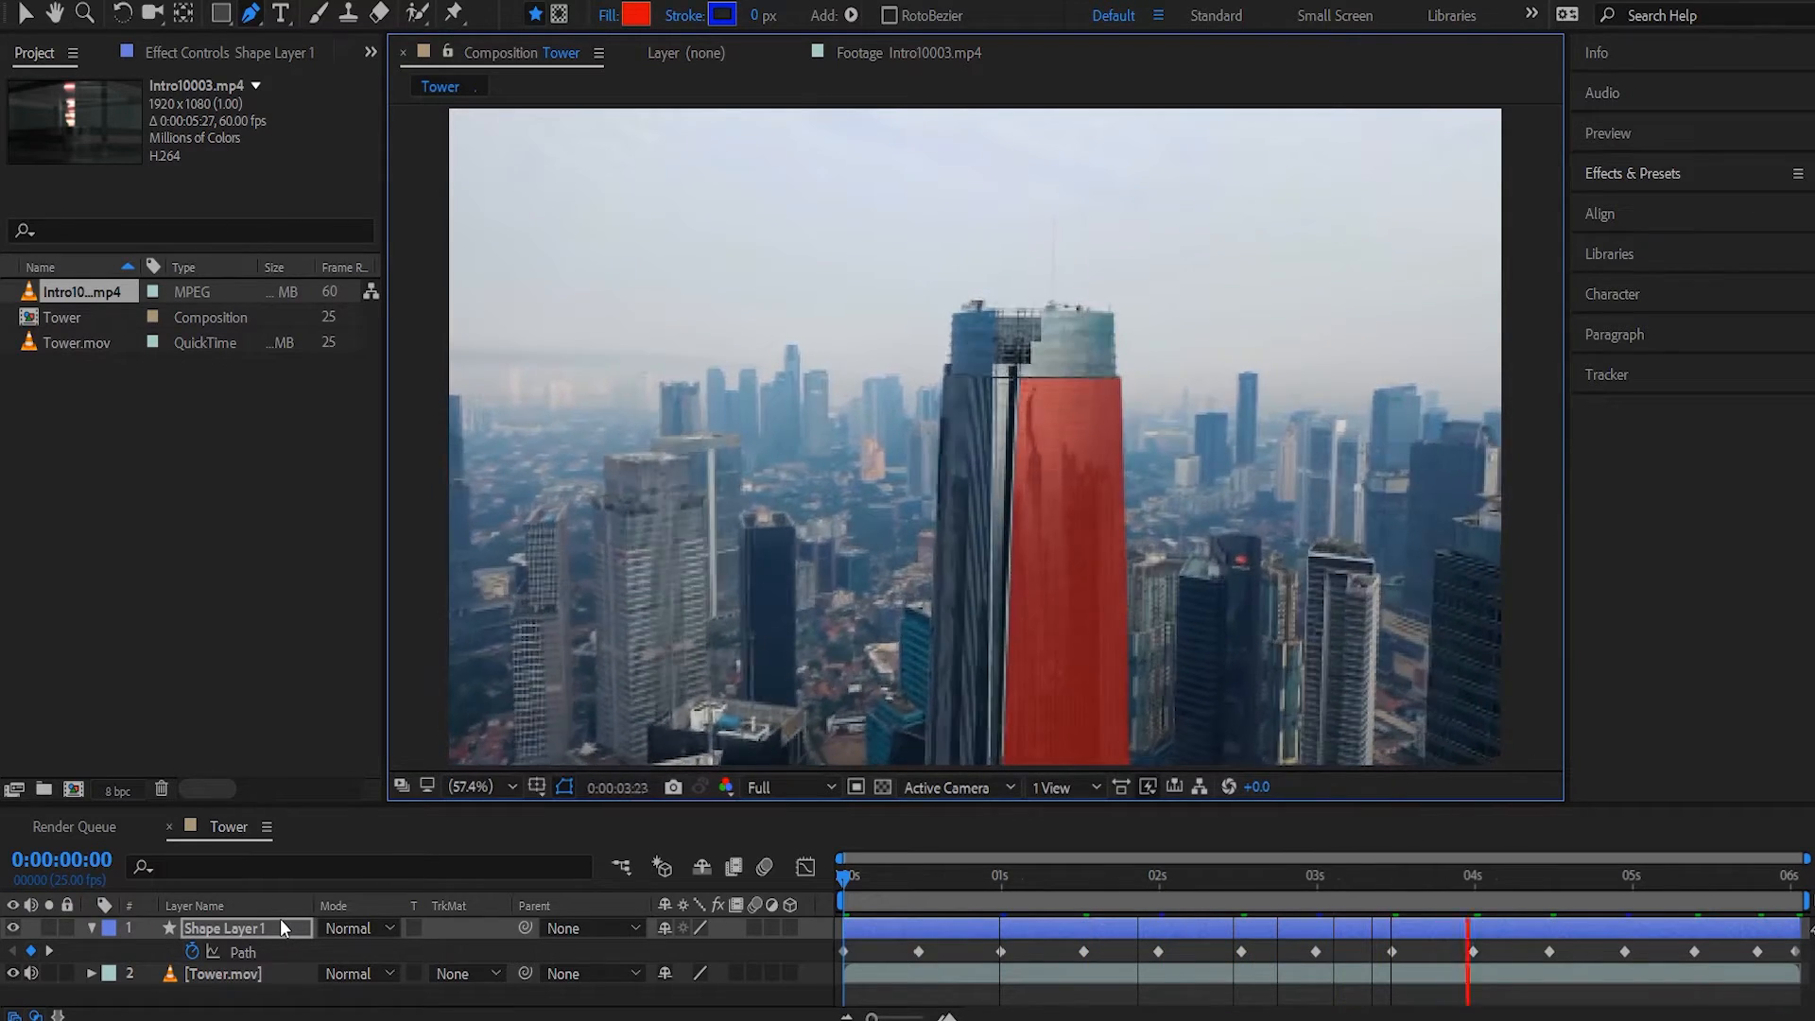
left_click(92, 928)
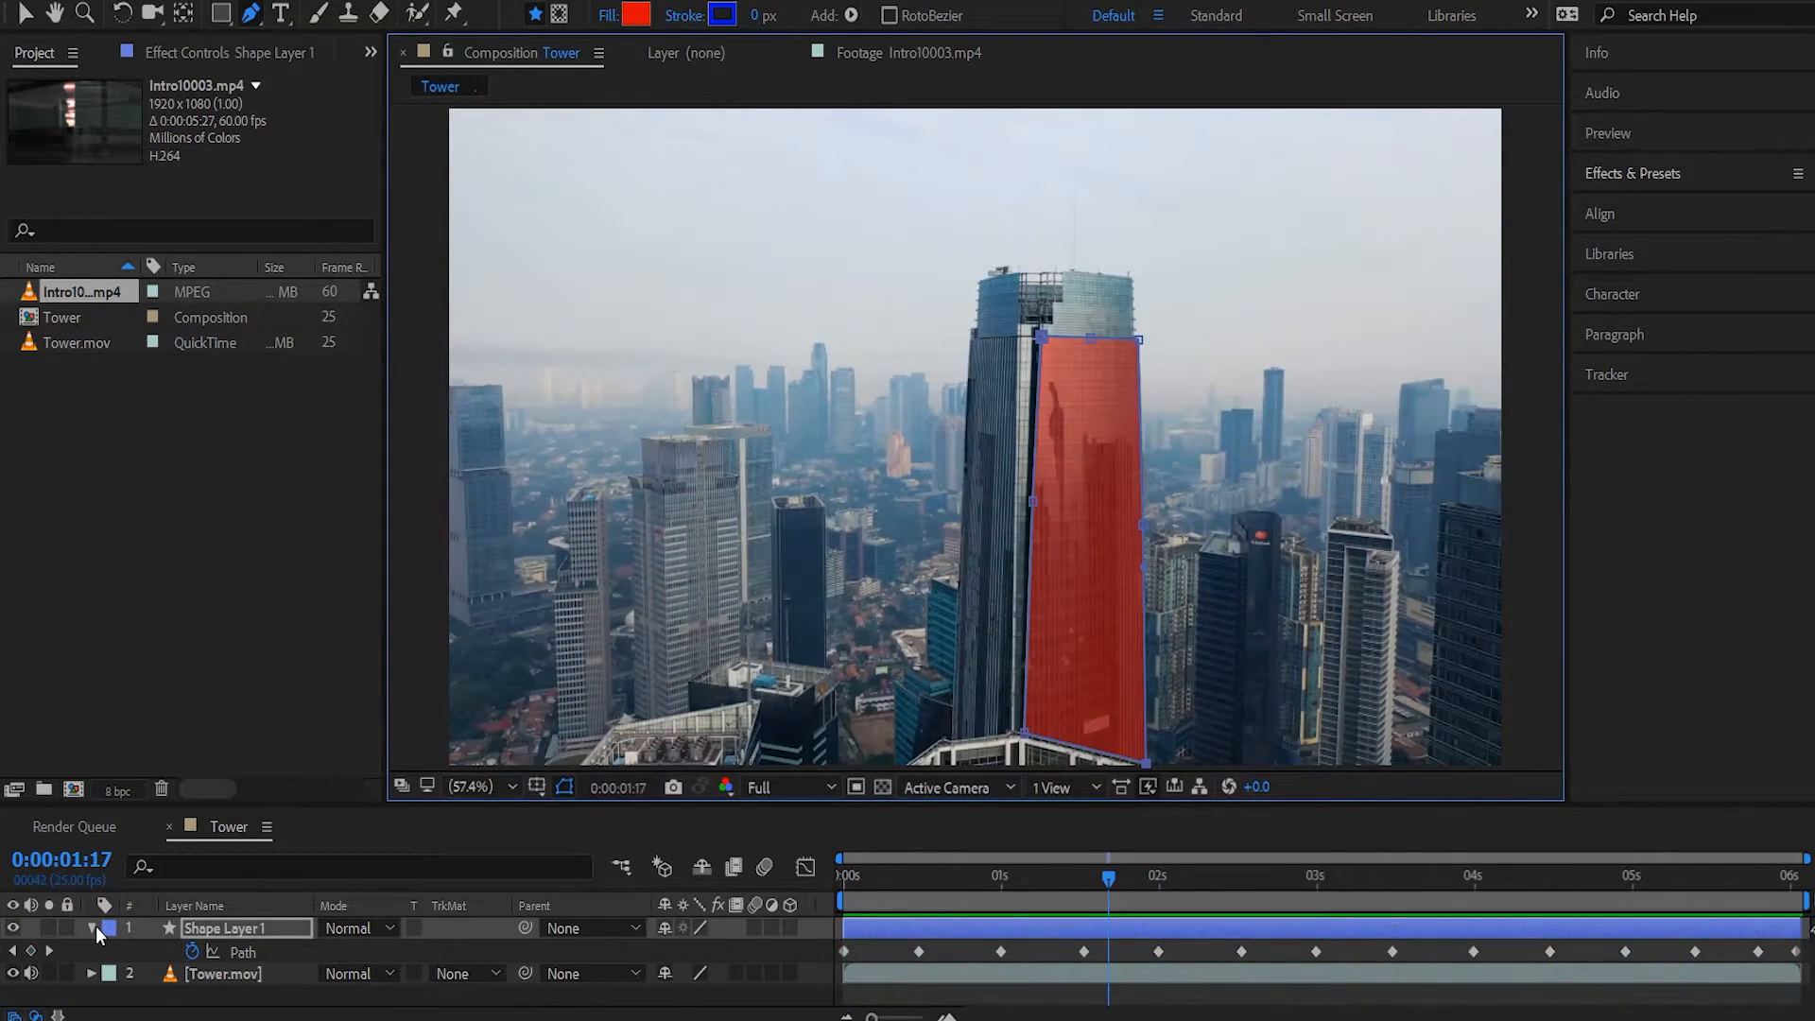
Set Shape Layer 1's opacity to 100% and preview the solid red facade shape.
left_click(265, 932)
key("t")
left_click_drag(665, 951, 713, 951)
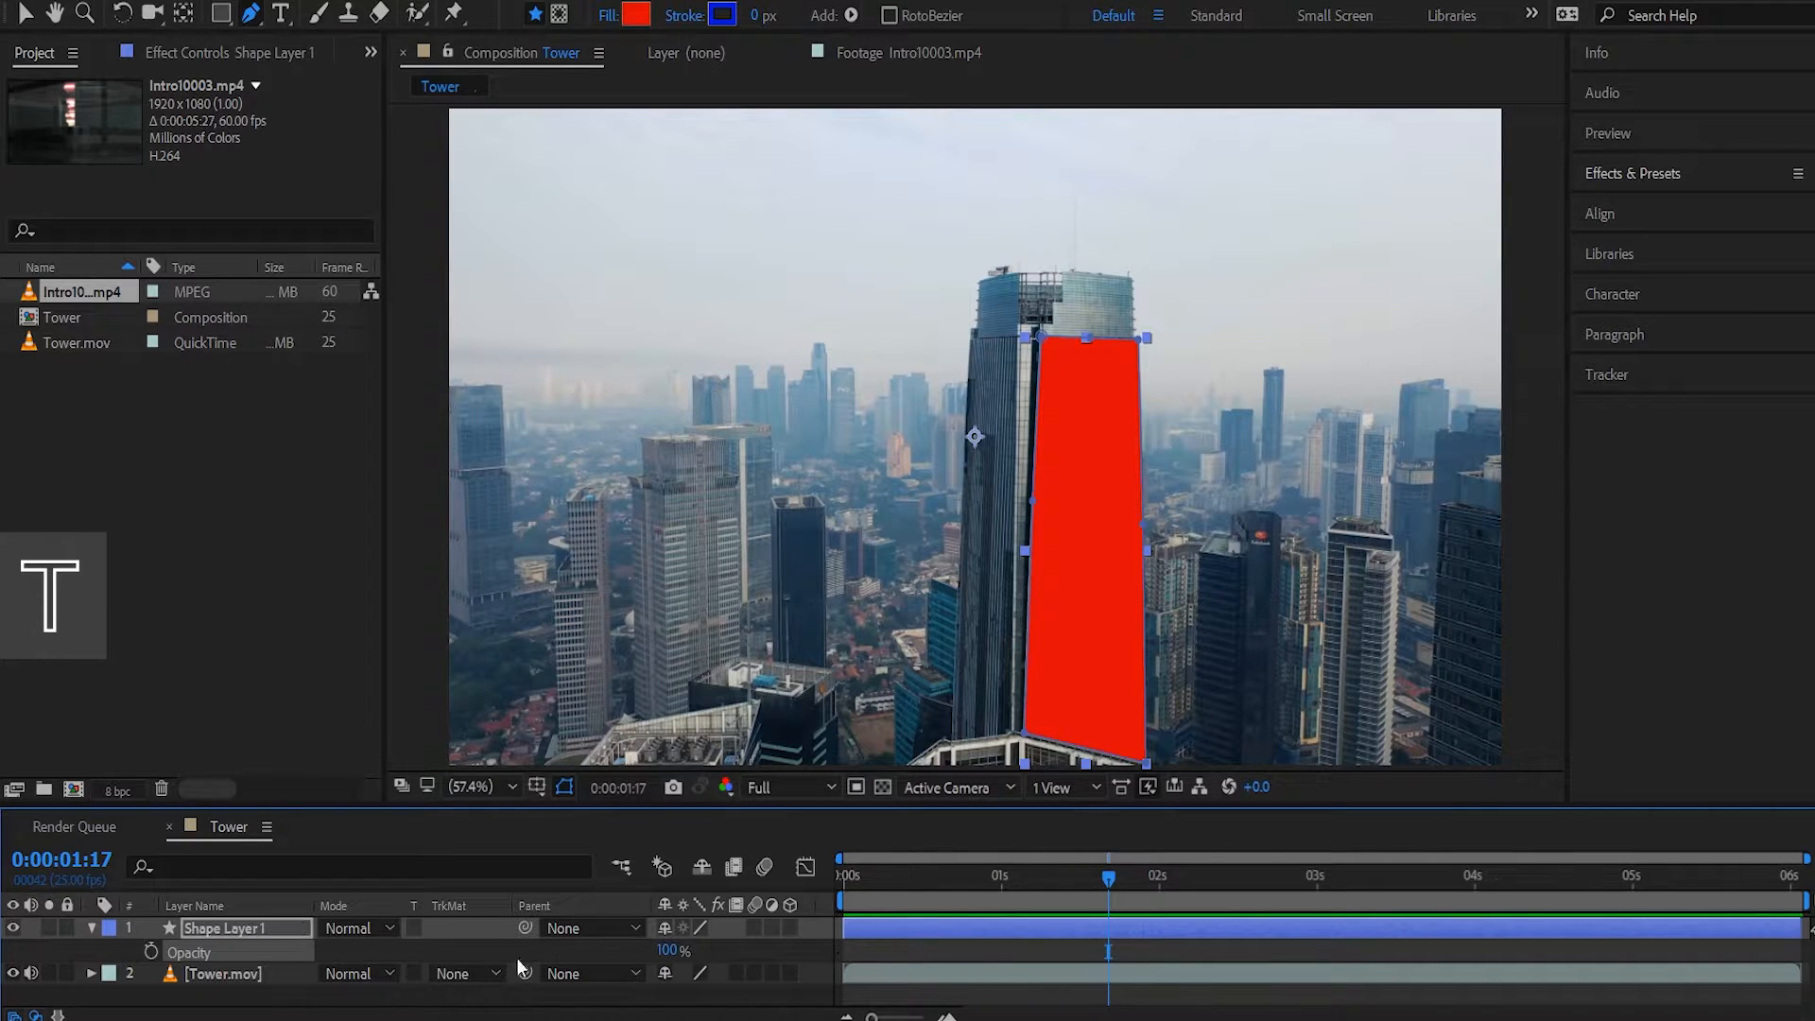
left_click(92, 929)
key("space")
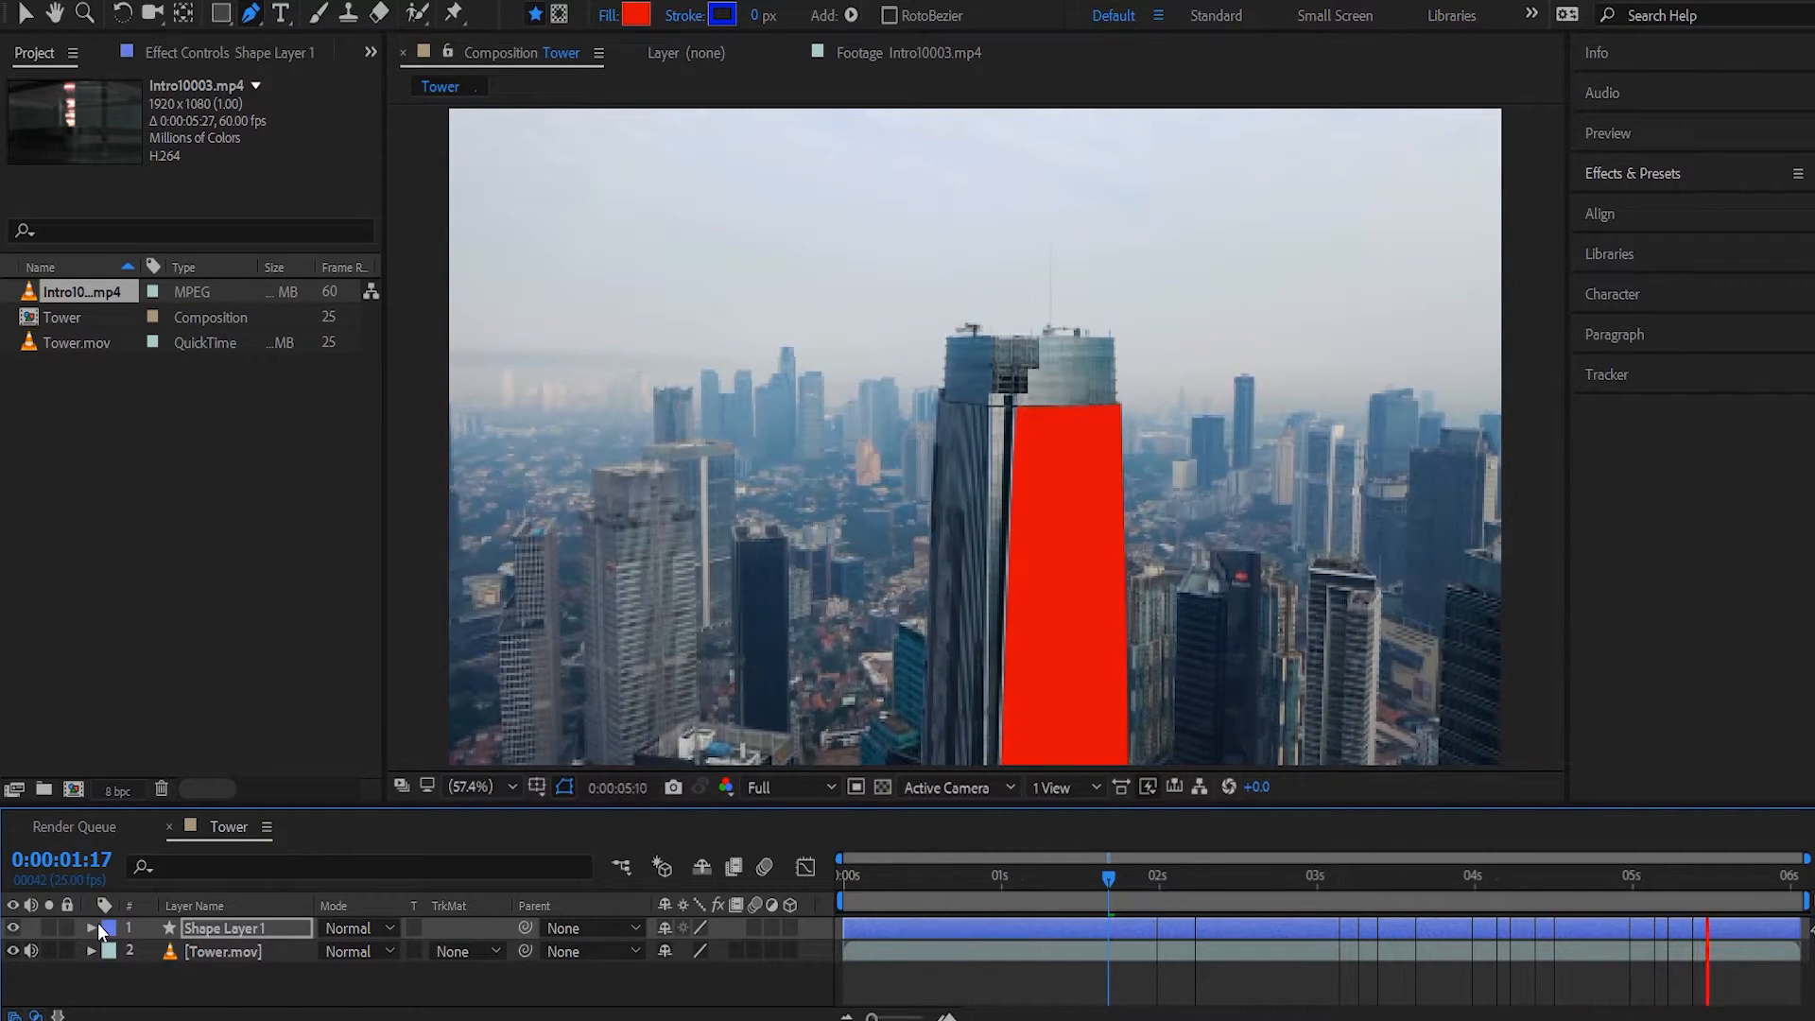
key("space")
Run Track Camera on the Tower.mov layer from 0:00:00:00 and expand the 3D Camera Tracker's advanced settings.
left_click(203, 953)
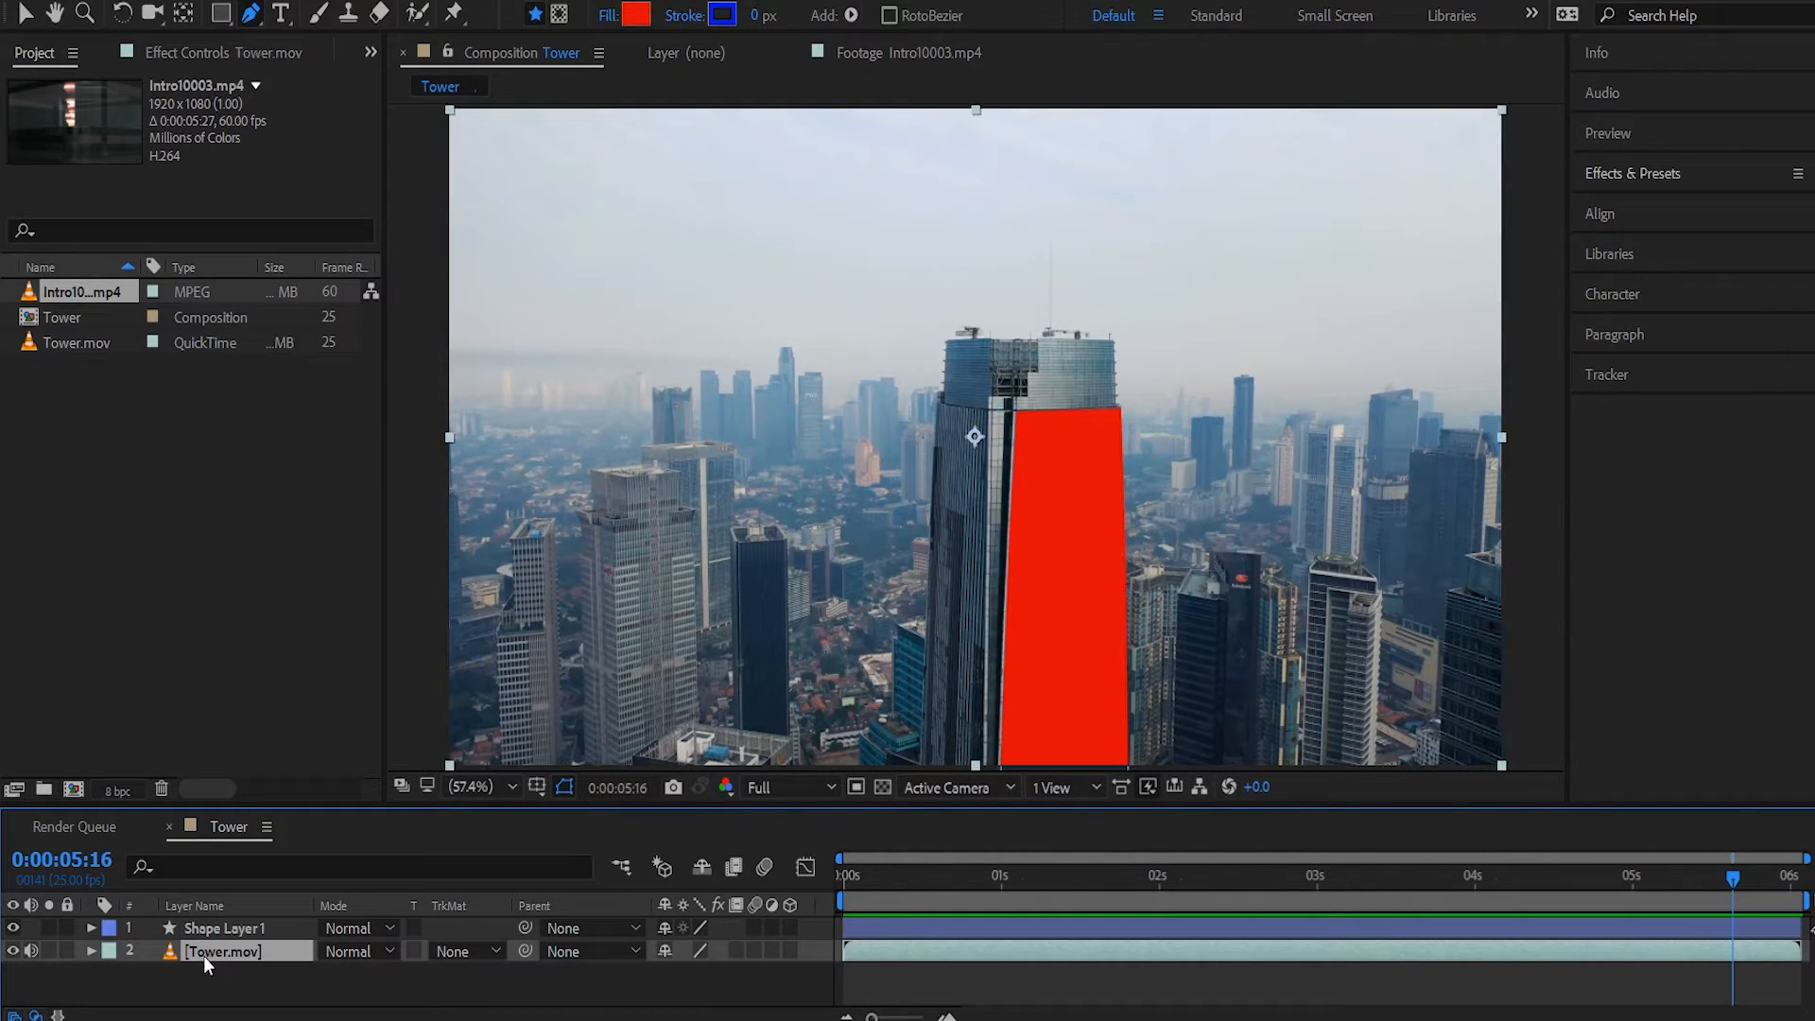
left_click(1649, 374)
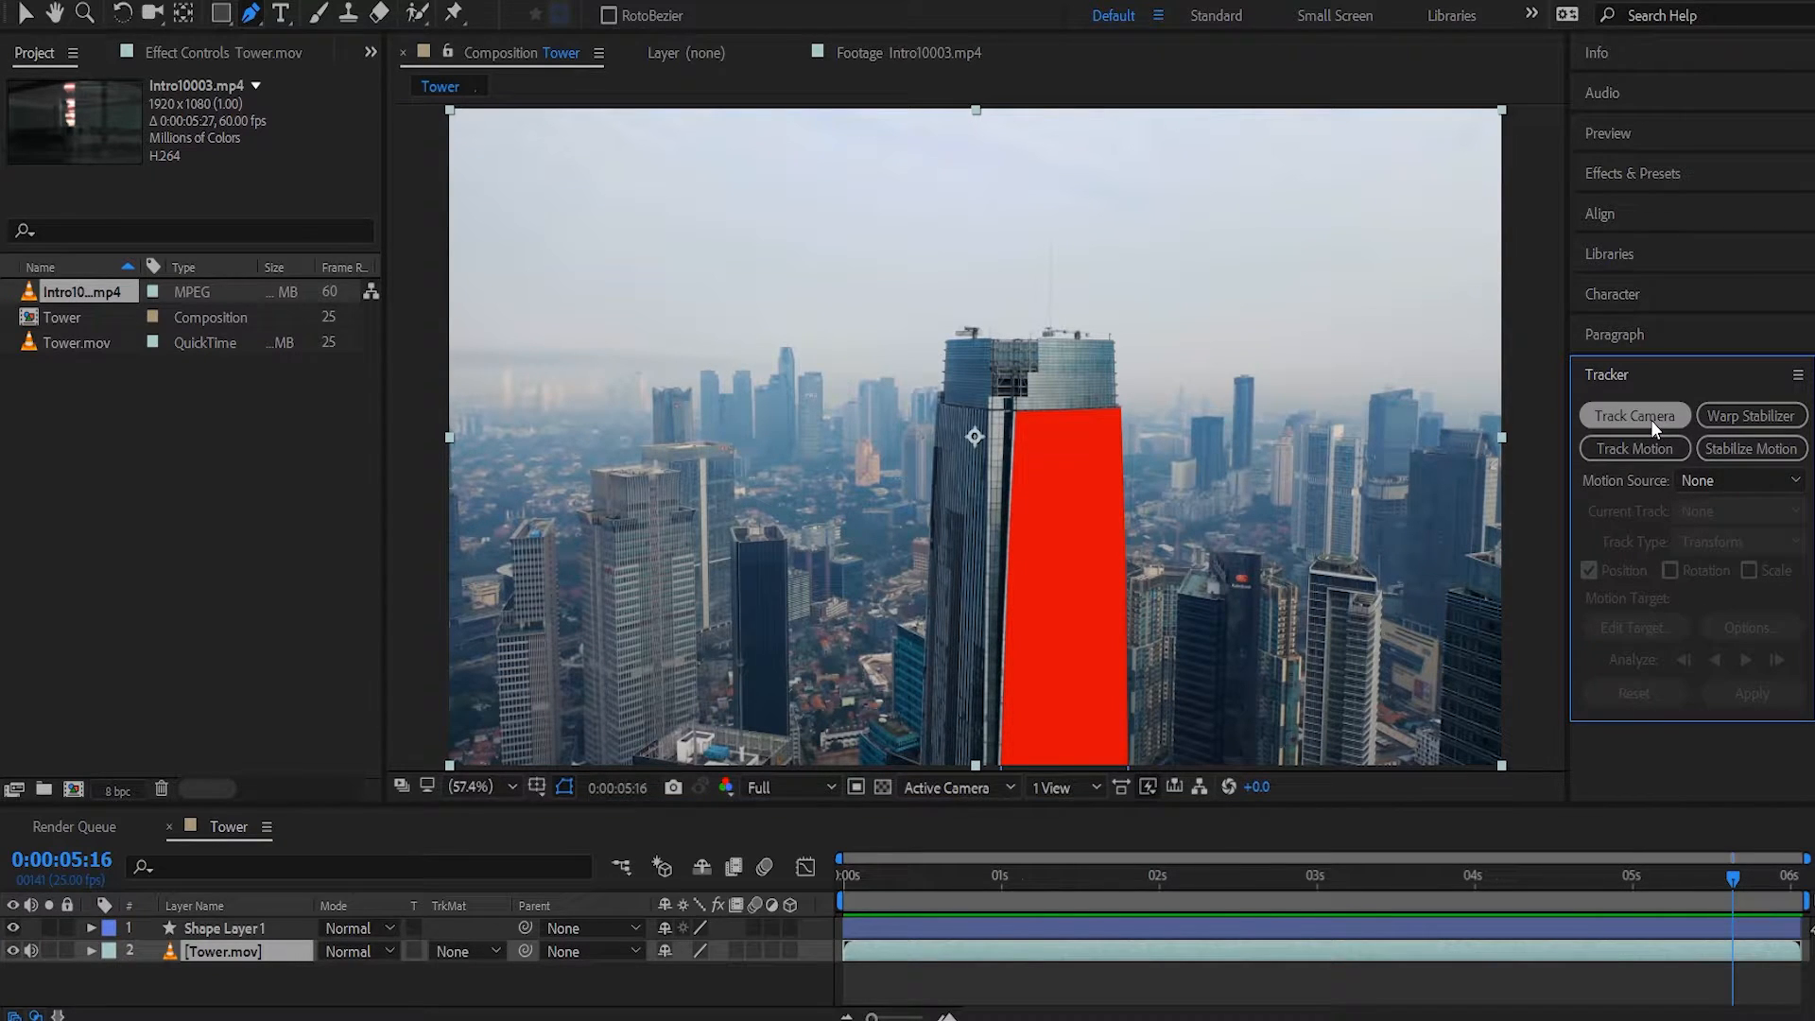
left_click_drag(1438, 883, 780, 888)
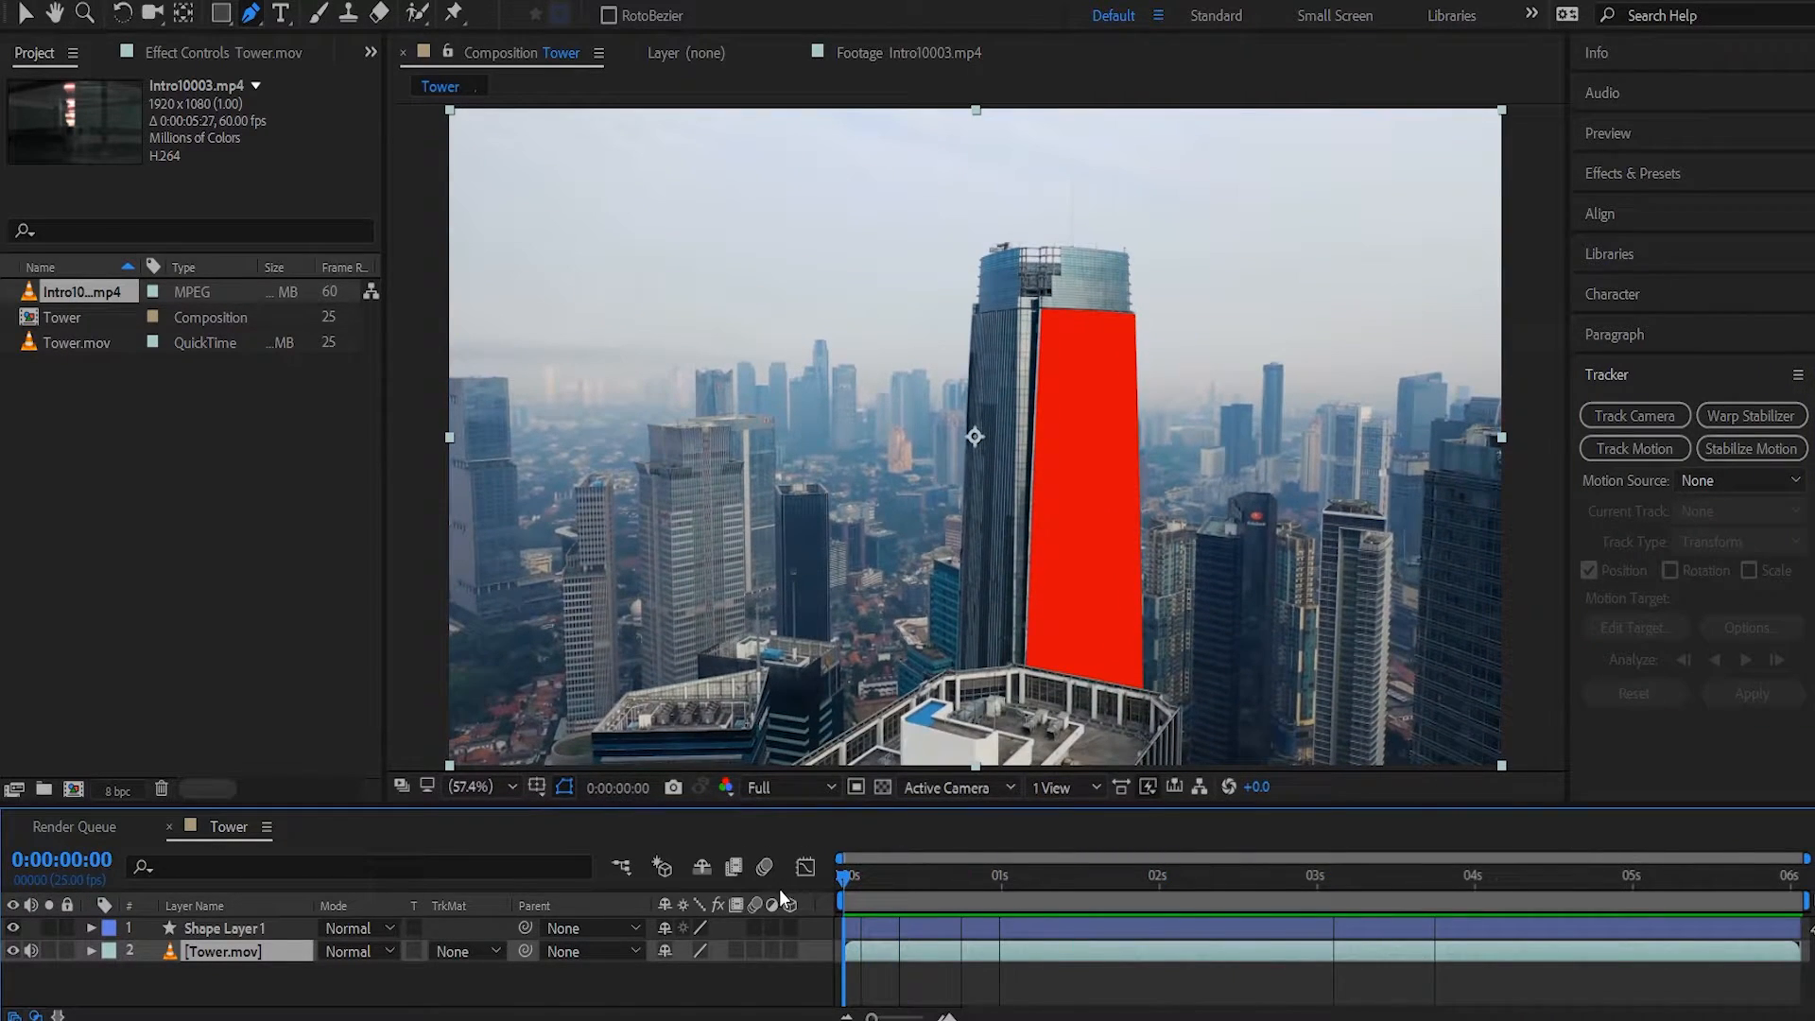
left_click(1658, 422)
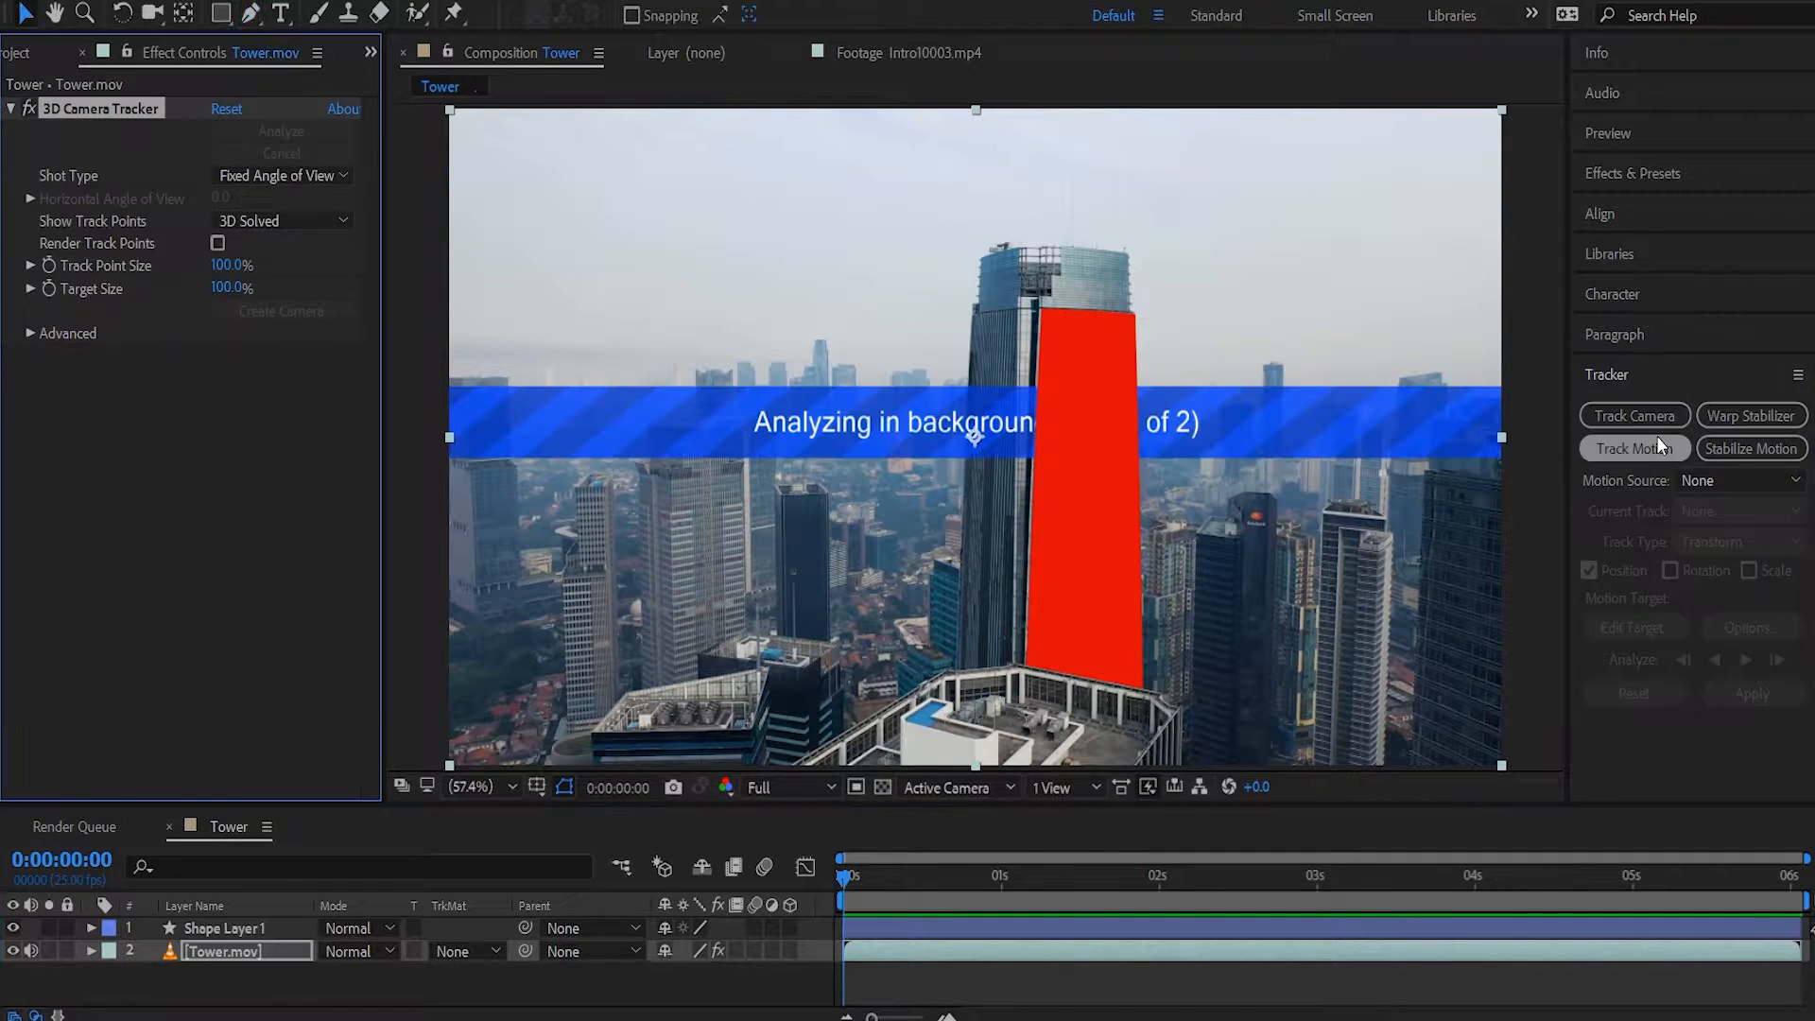
left_click(29, 333)
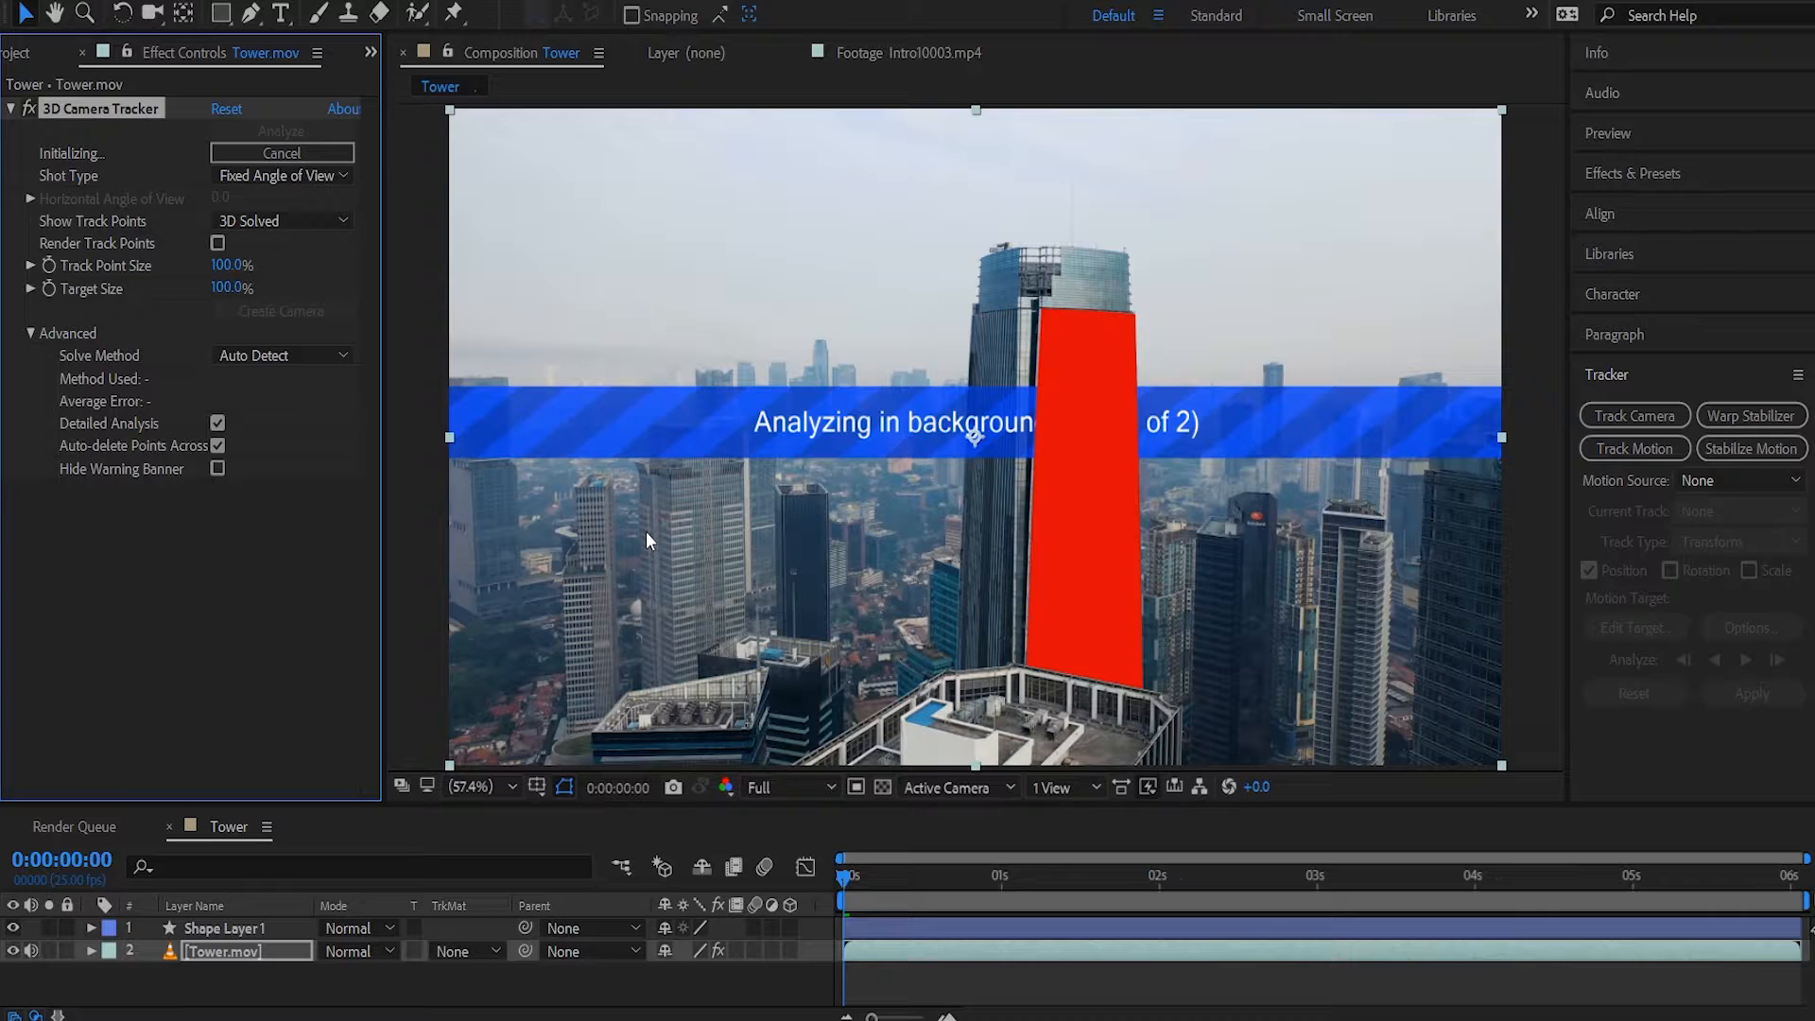
Hide Shape Layer 1 and play the footage with rendered track points to check the camera track.
left_click(13, 928)
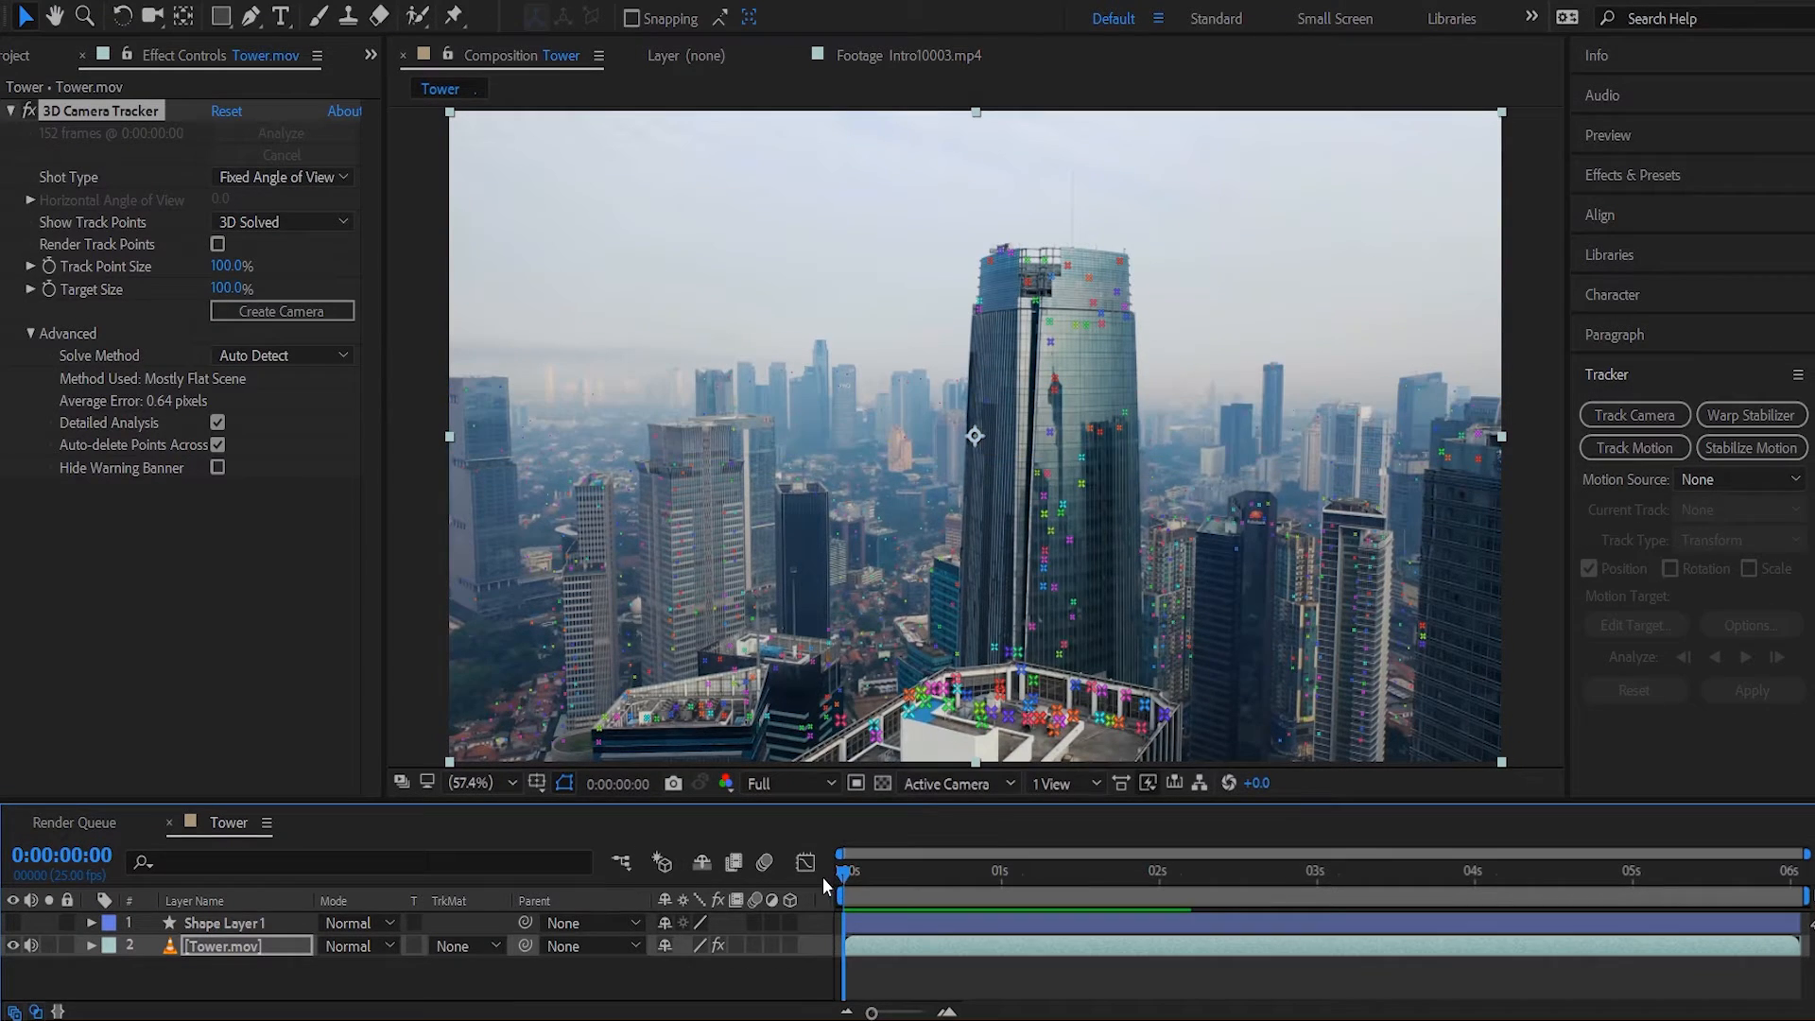
left_click(218, 245)
key("space")
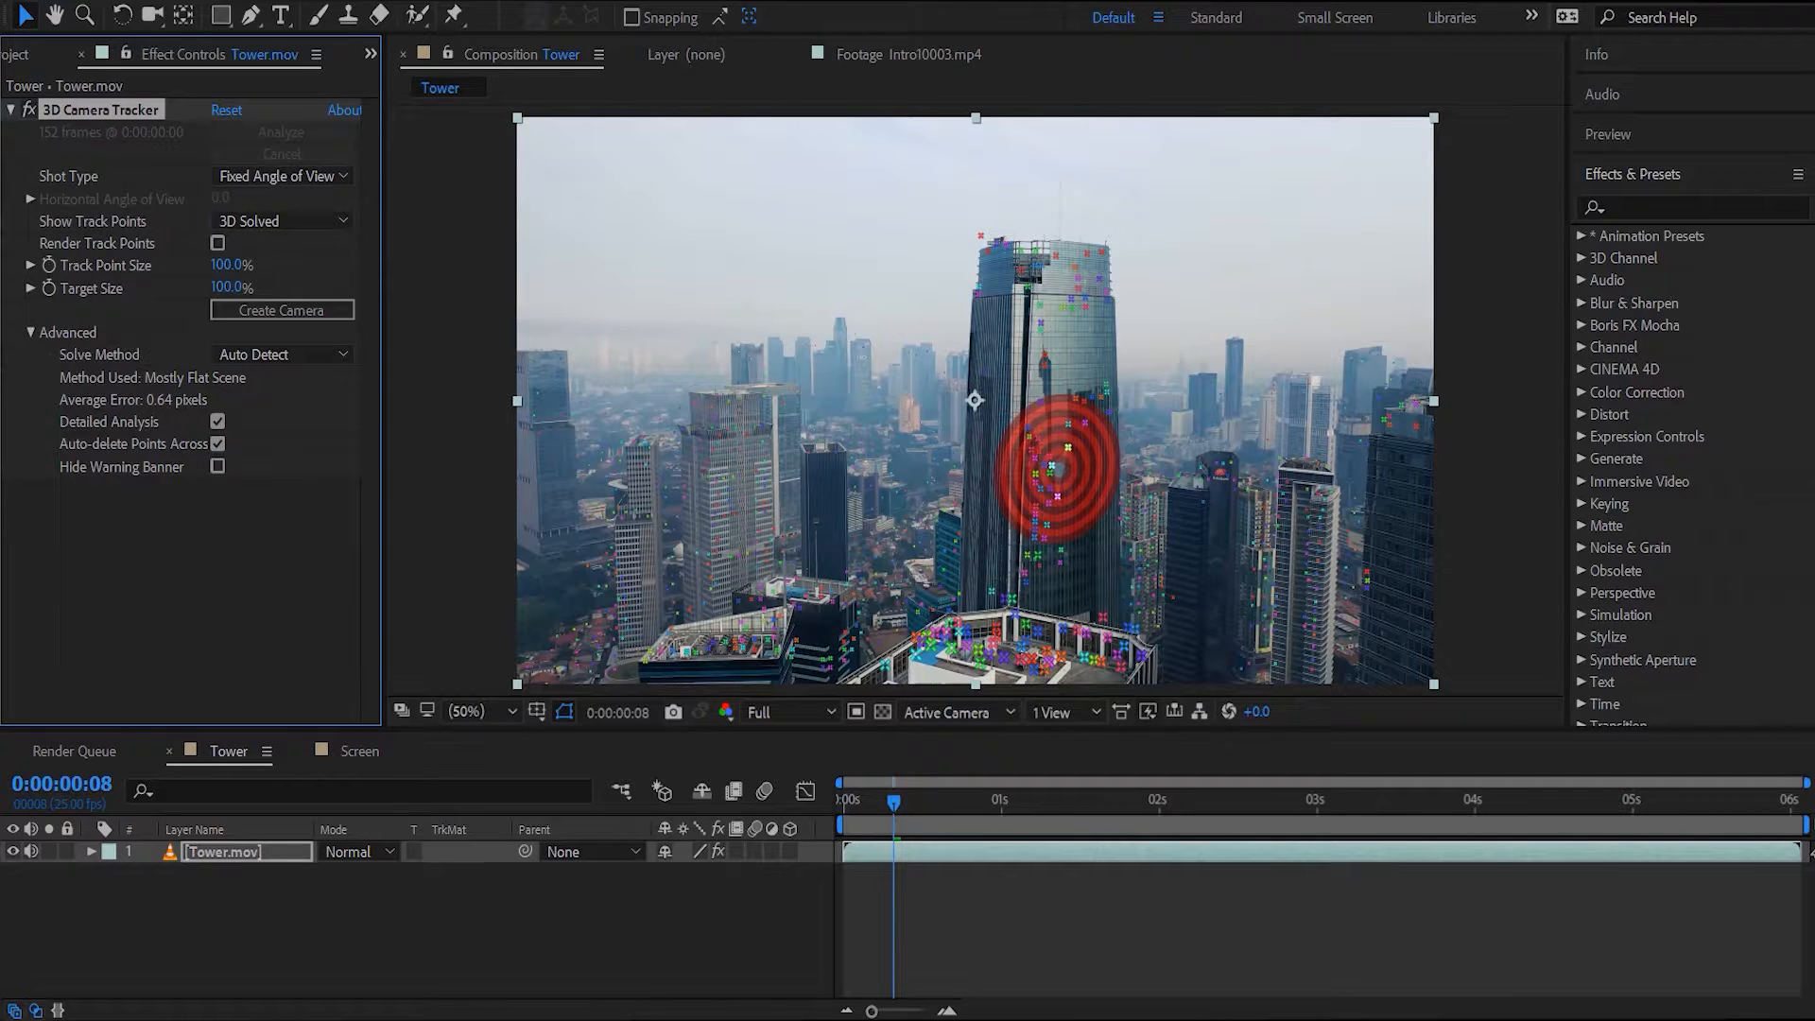
Create a null and a camera from the selected track points on the tower's facade.
right_click(1058, 465)
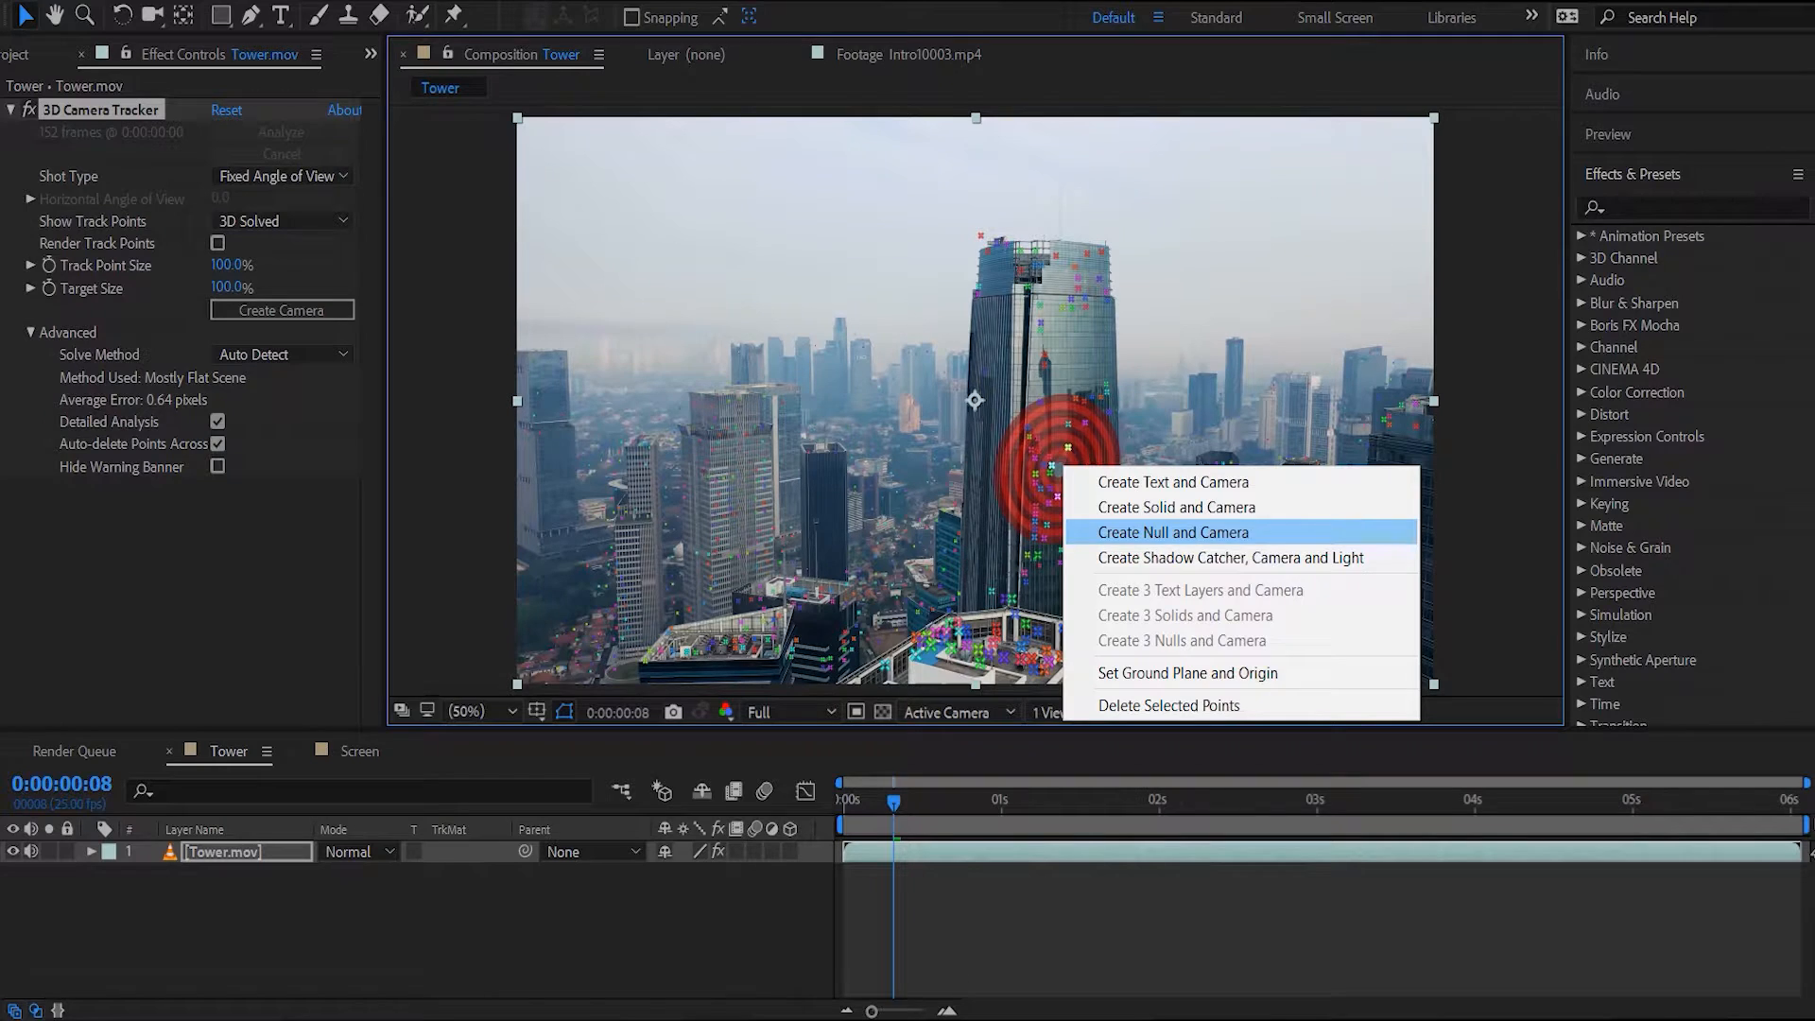
left_click(1173, 532)
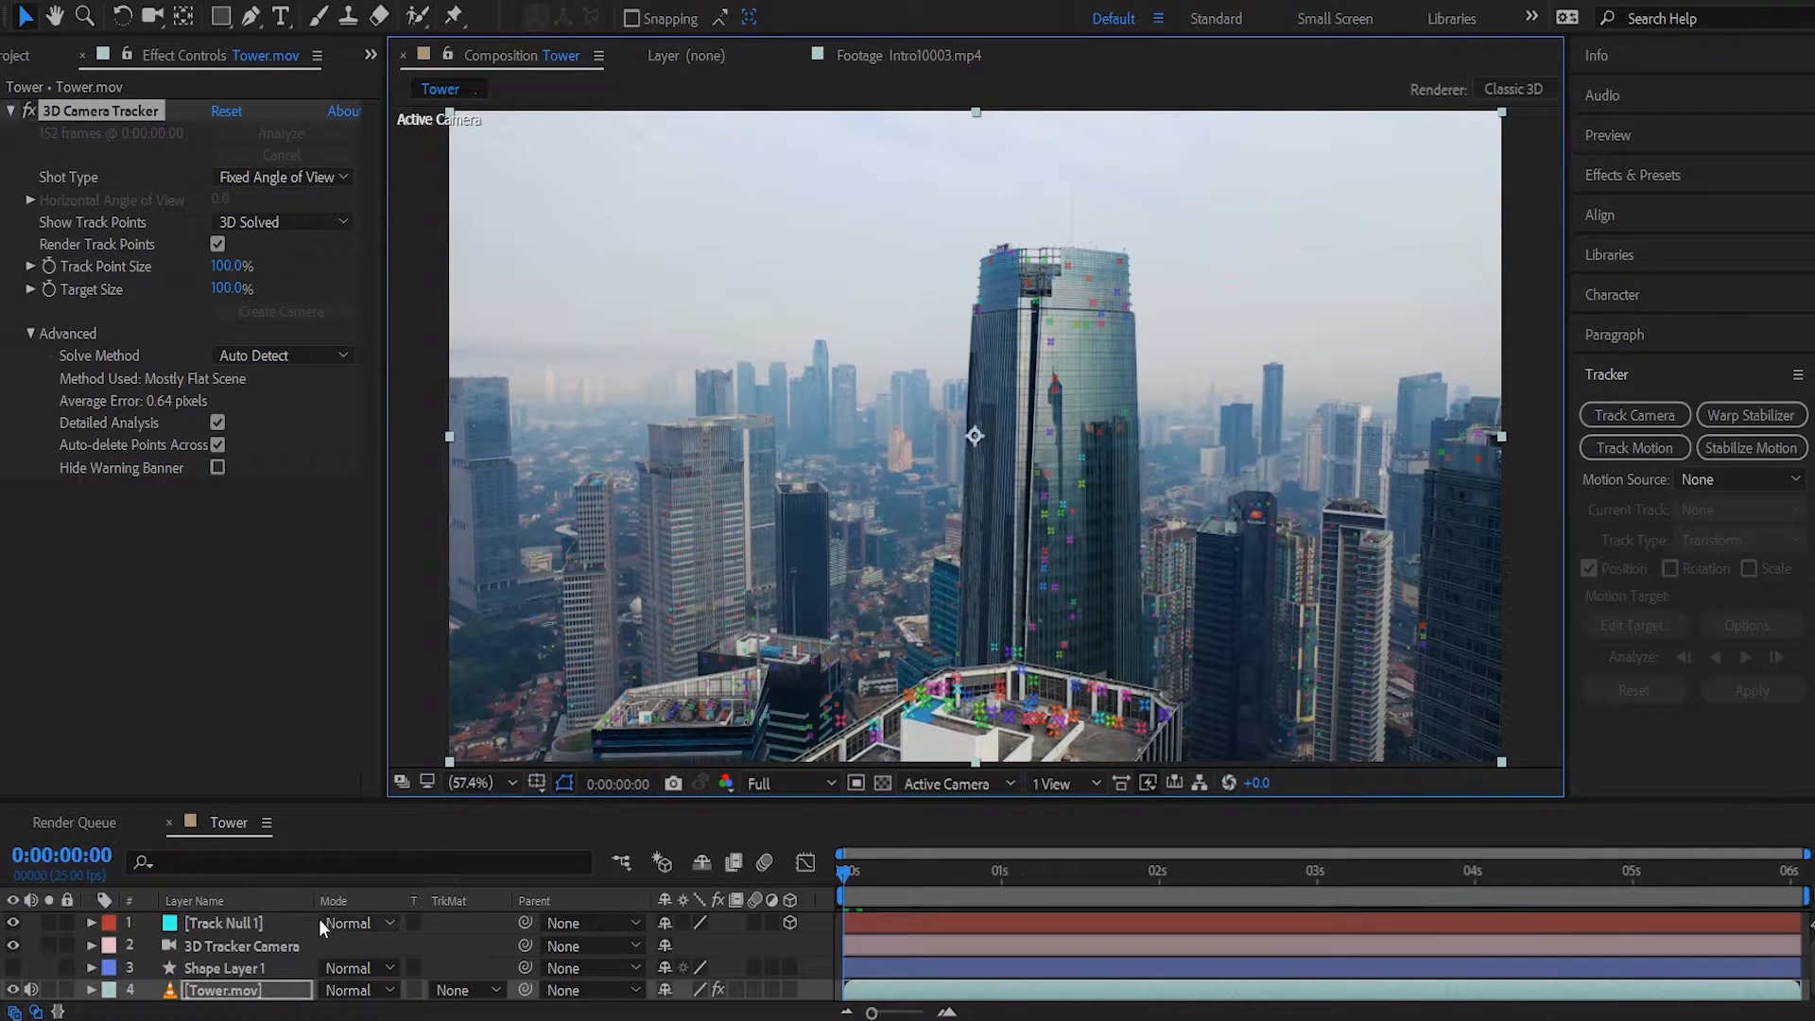
left_click(247, 922)
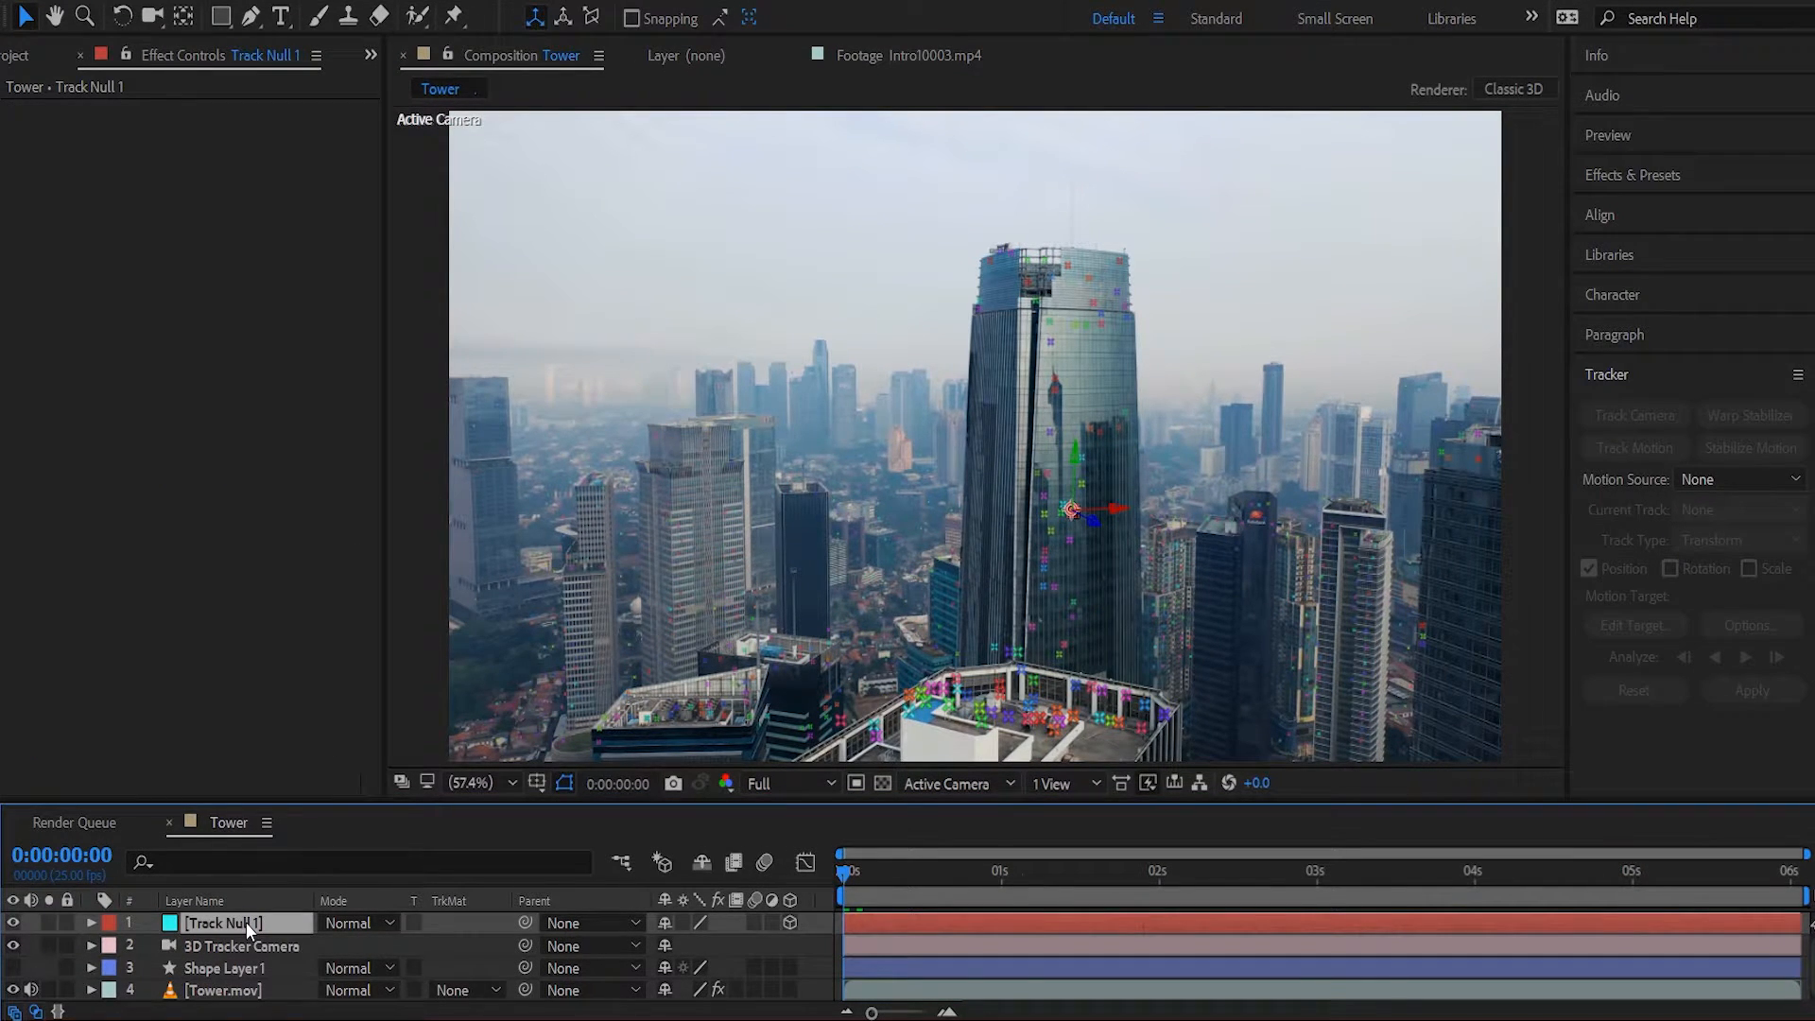
Turn off Render Track Points and disable the 3D Camera Tracker effect on the Tower.mov layer.
left_click(223, 987)
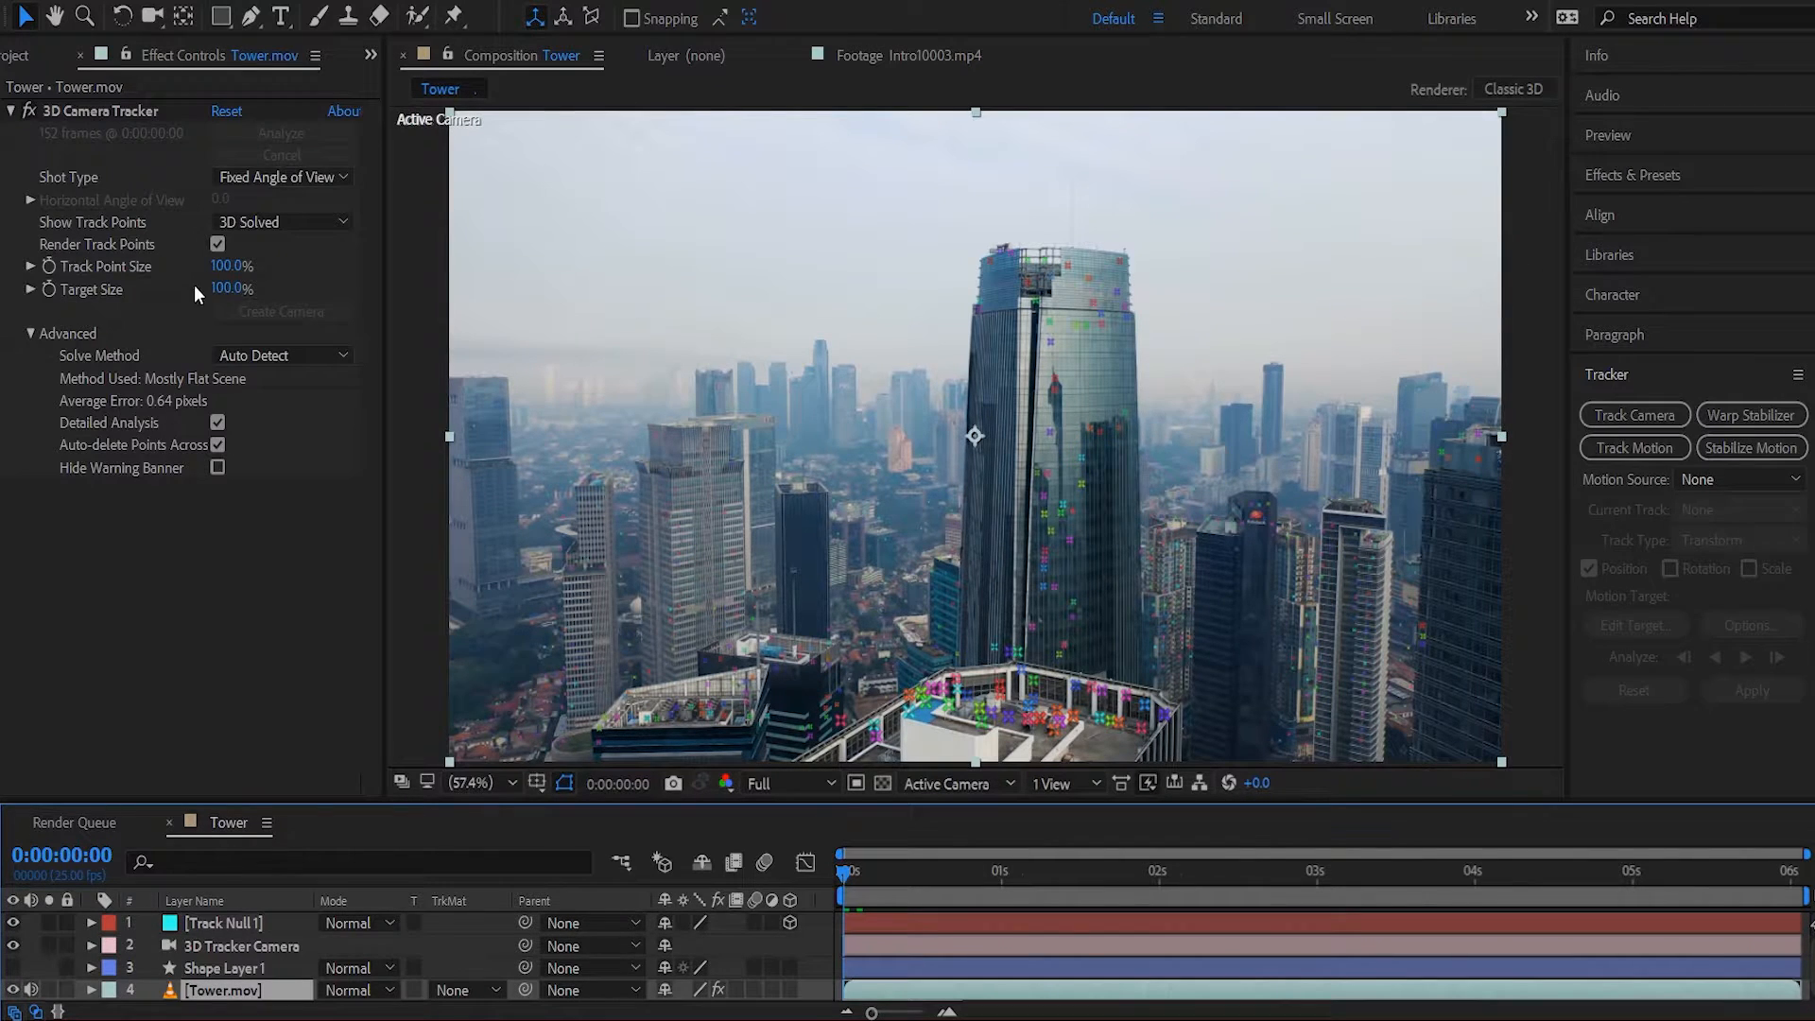
left_click(217, 244)
left_click(29, 110)
left_click(11, 111)
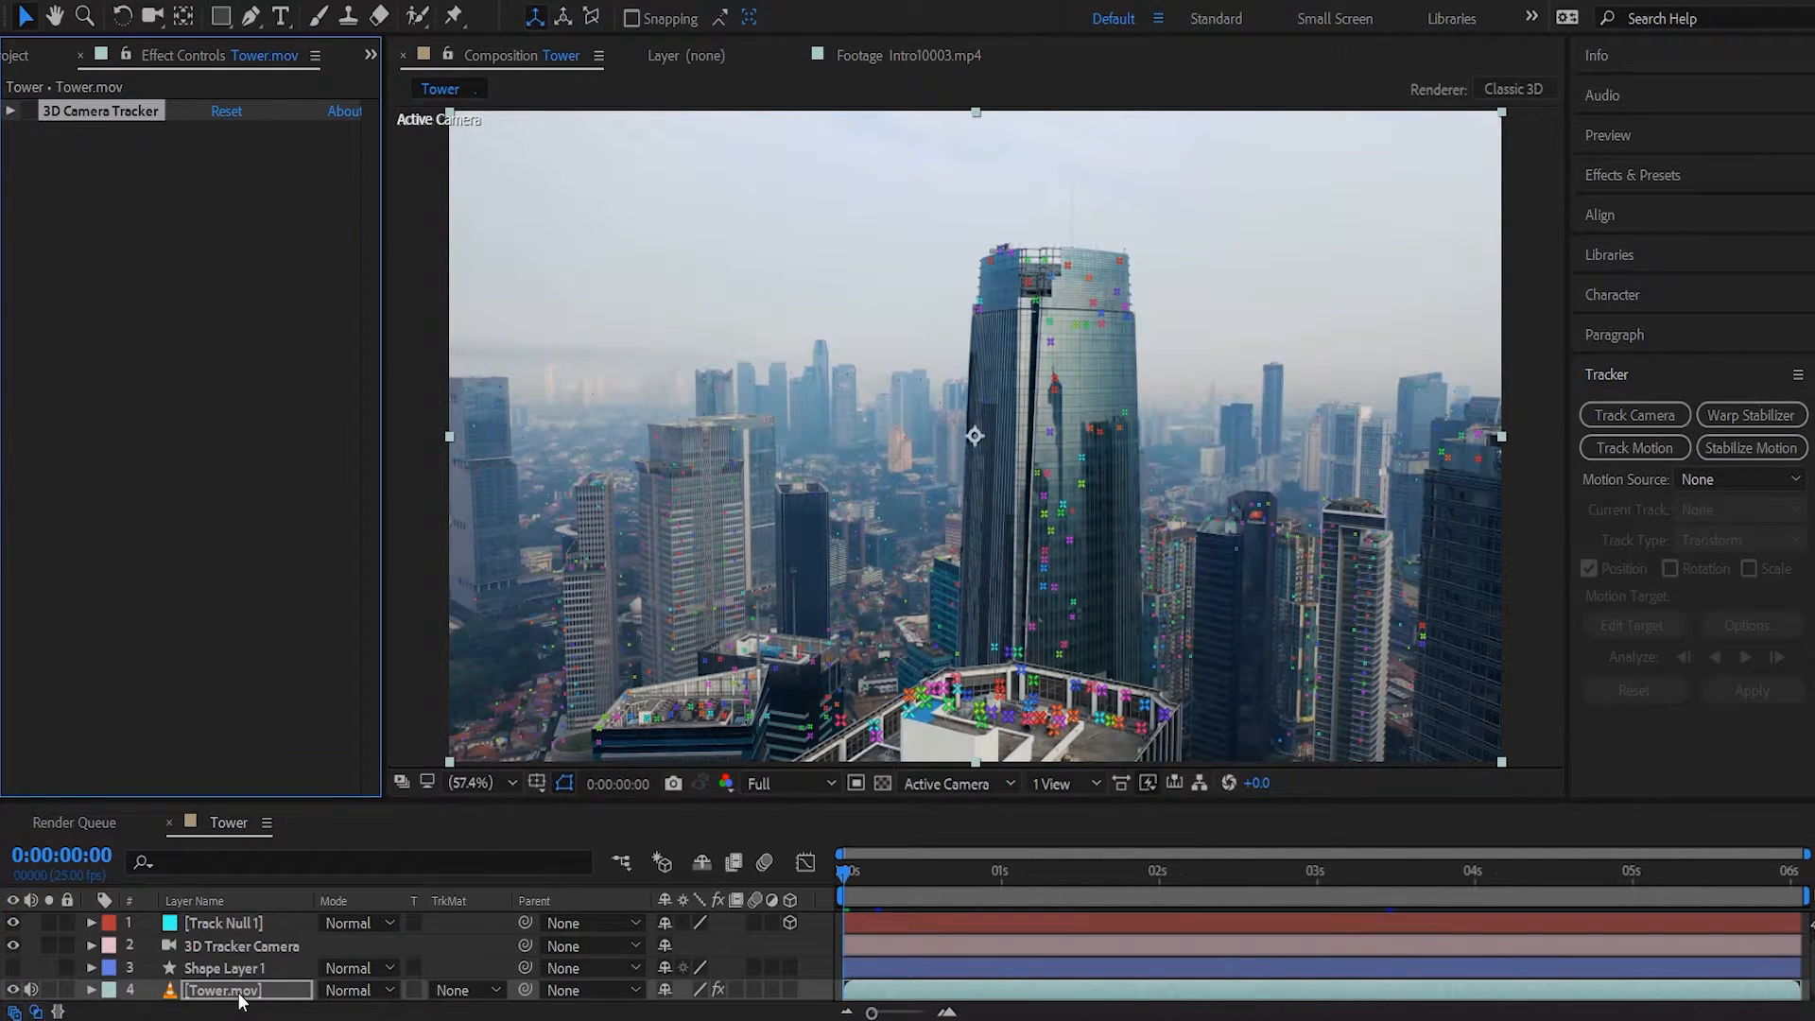
Play the composition with Track Null 1 selected to check its tracking, and return to 0:00:00:00.
left_click(225, 923)
key("space")
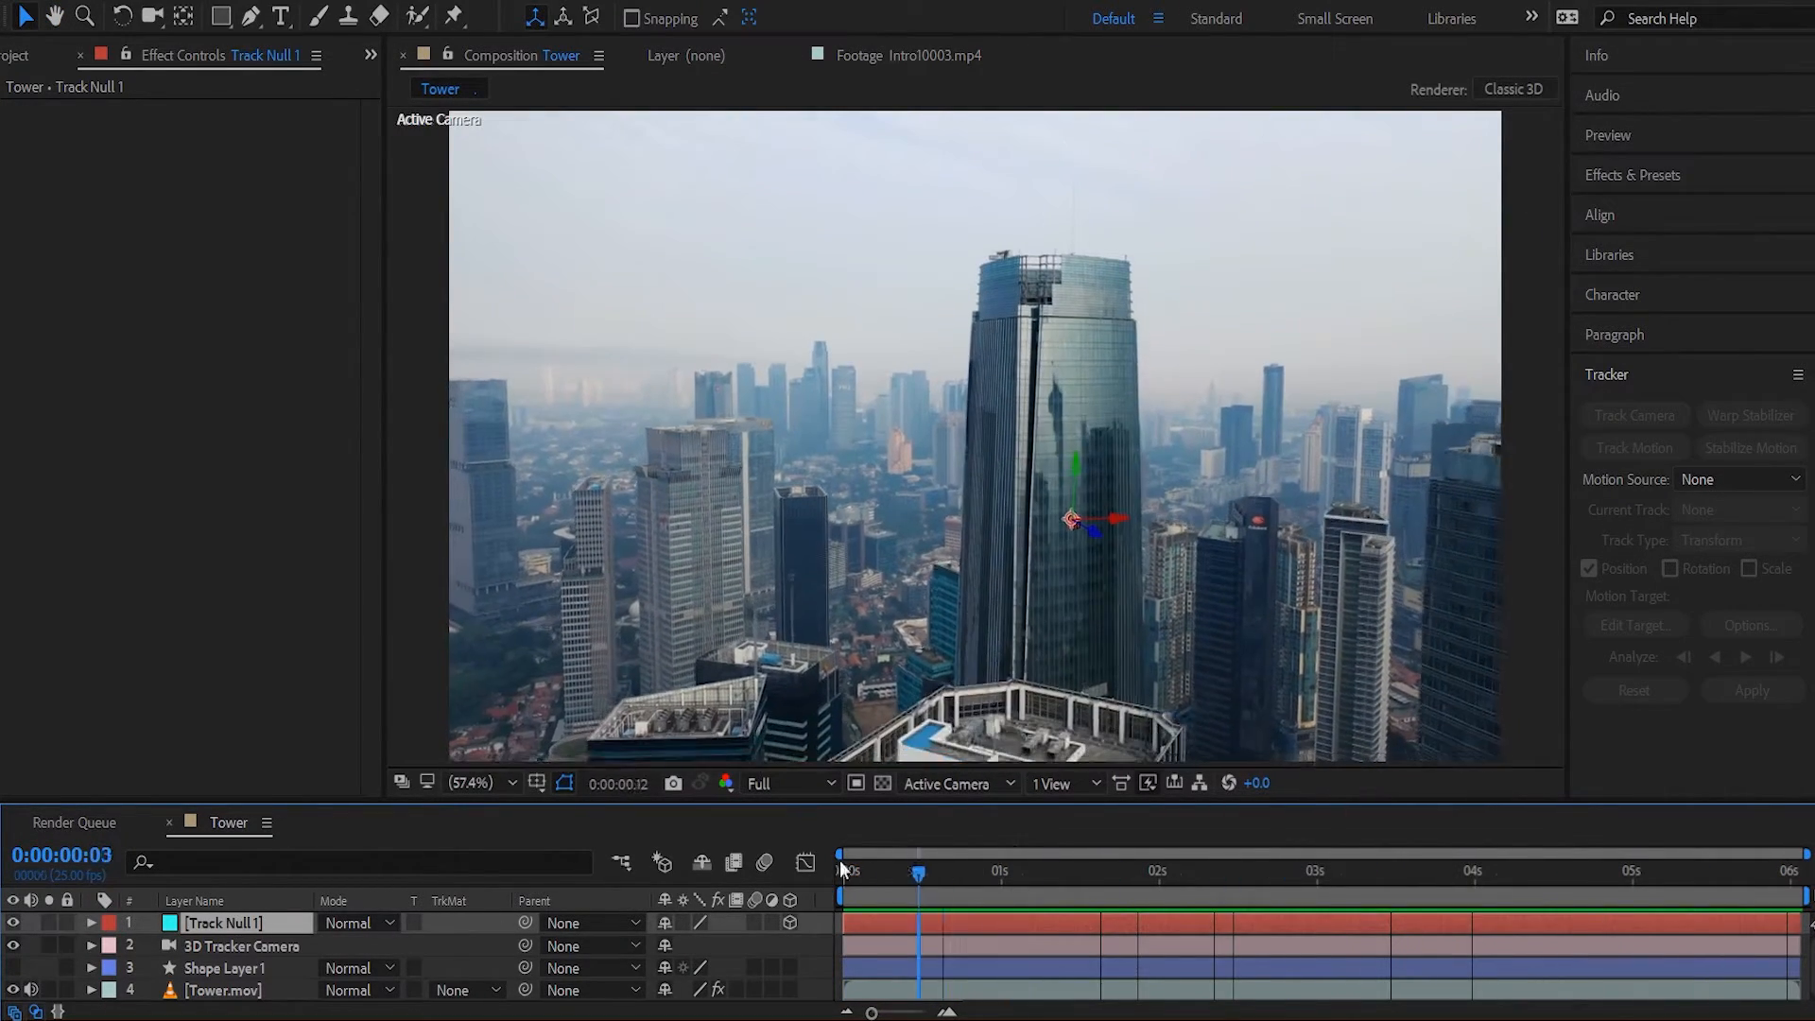
left_click(846, 865)
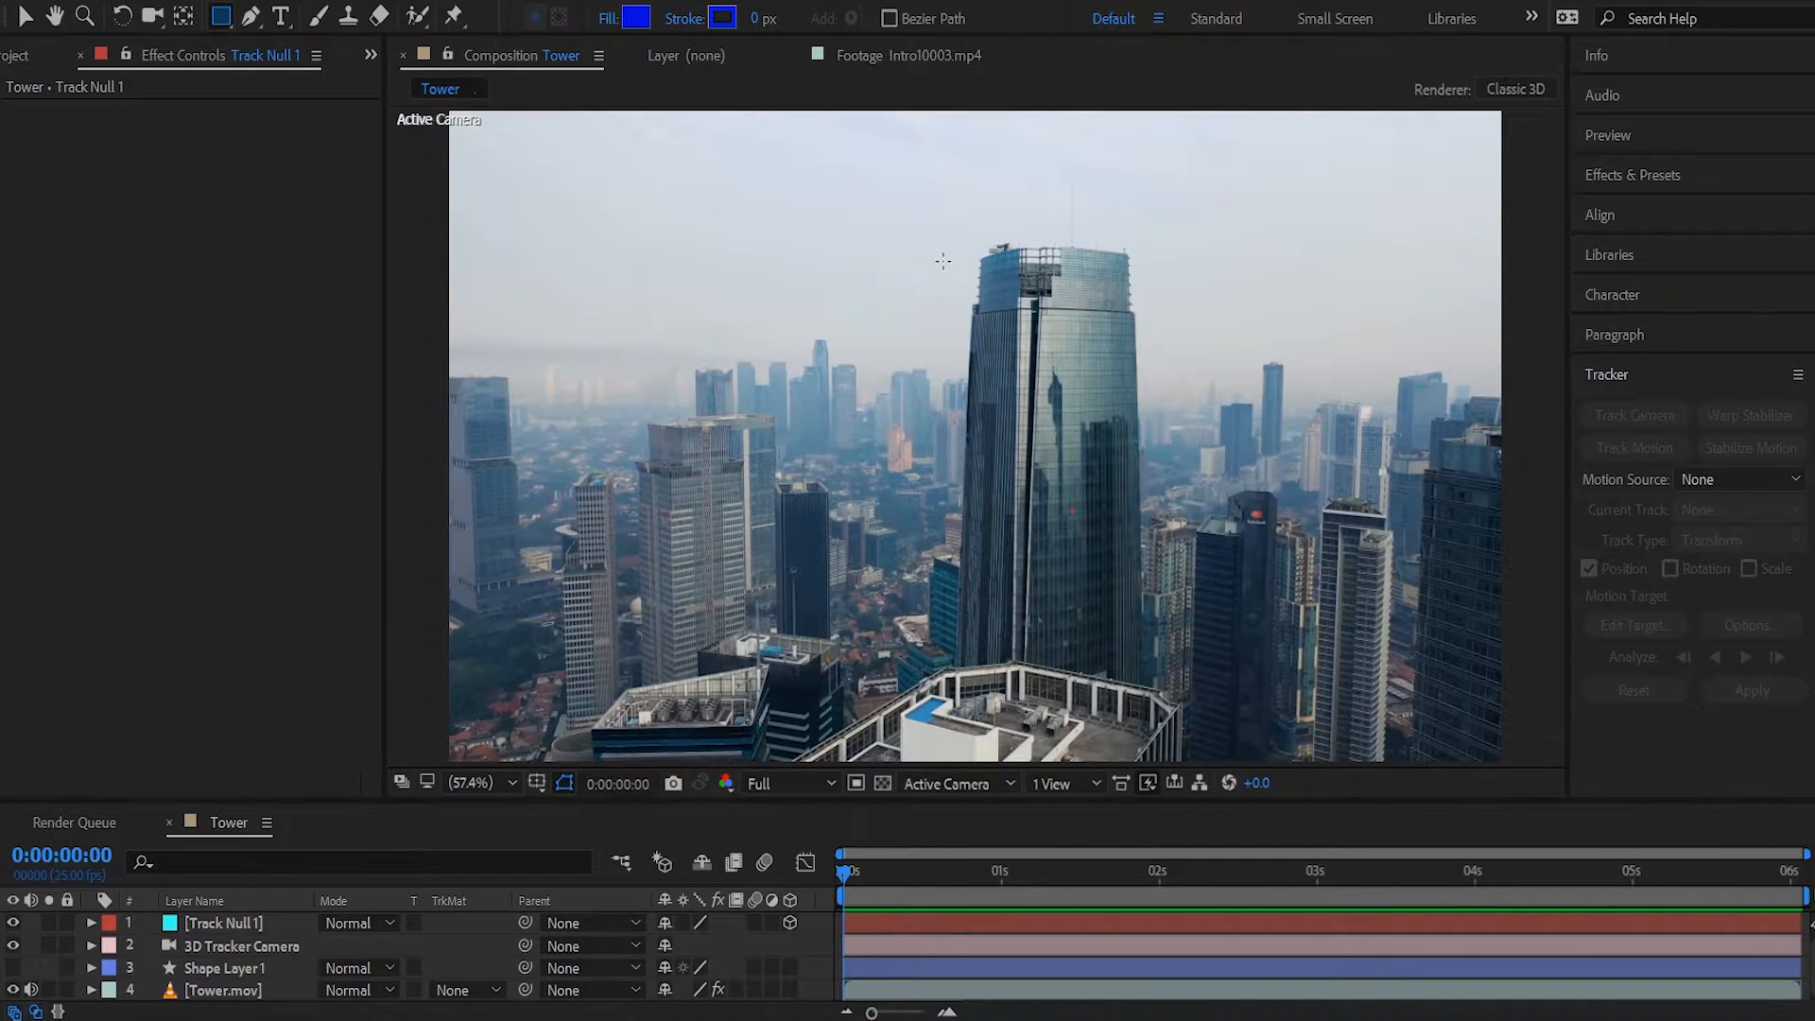
Draw a blue rectangle over the tower and pre-compose its layer as Screen, opening the new composition.
left_click_drag(942, 261, 1234, 754)
left_click(91, 923)
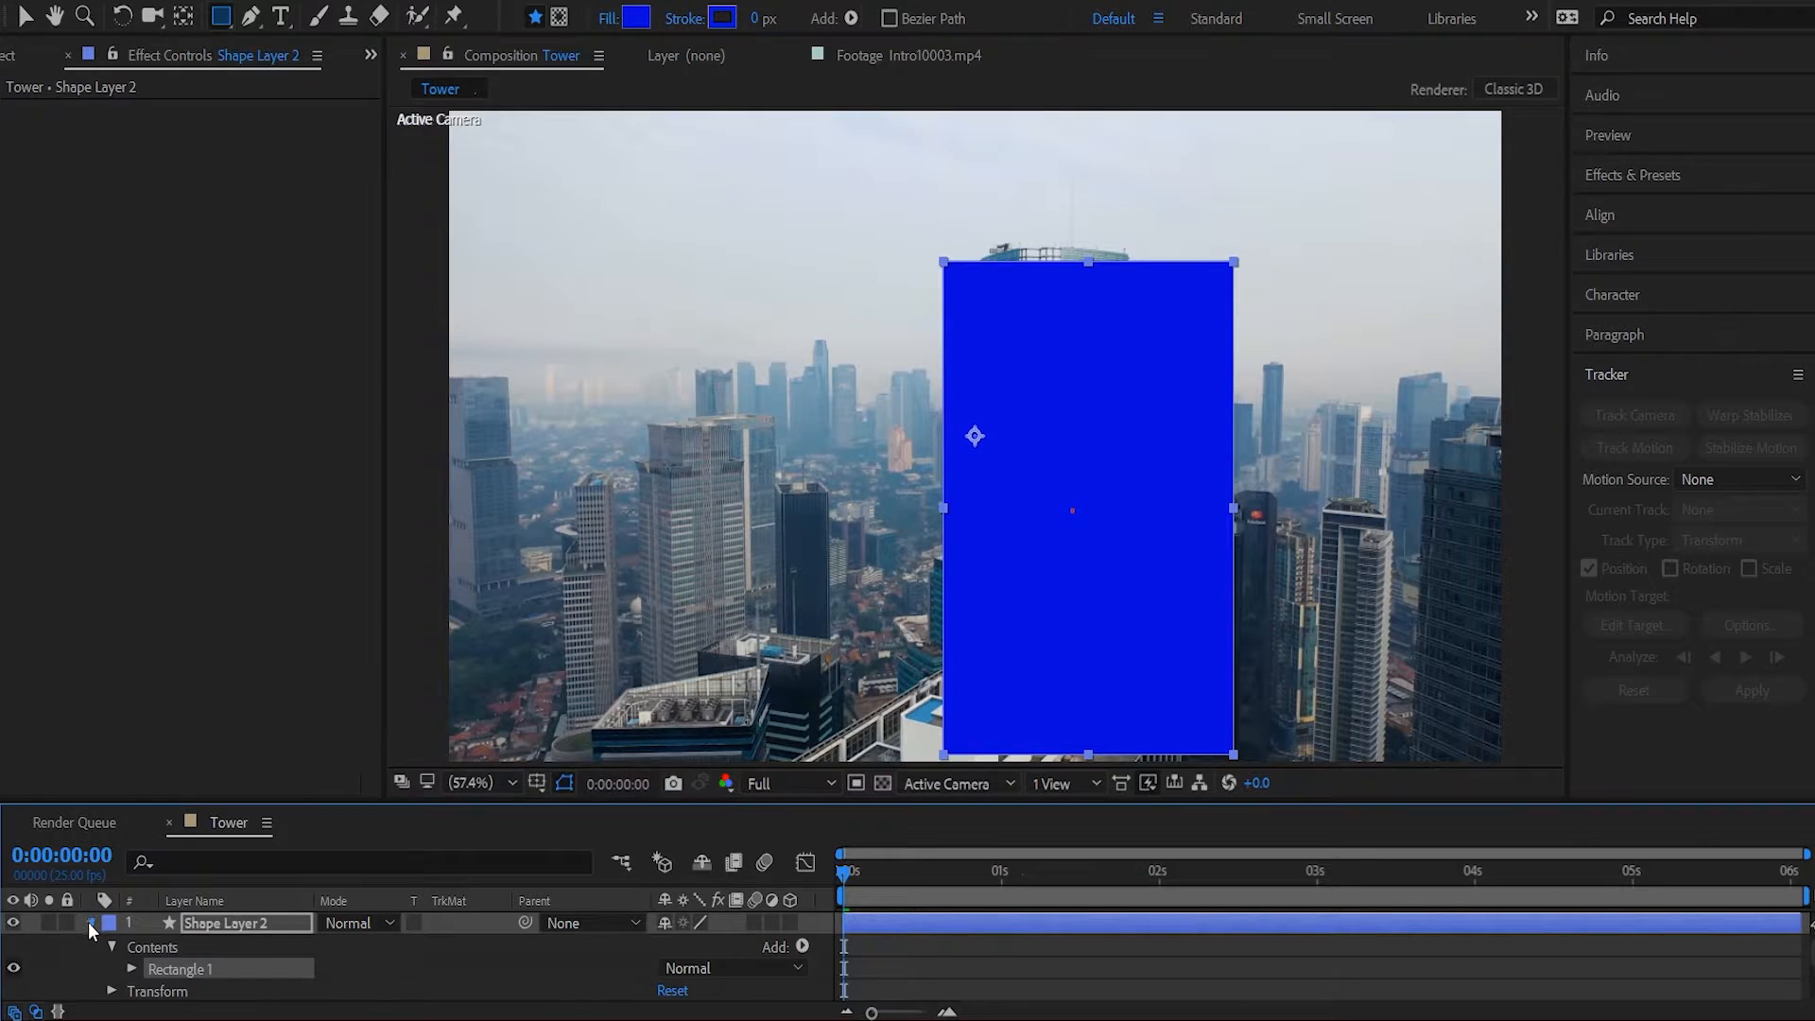
right_click(223, 923)
left_click(312, 787)
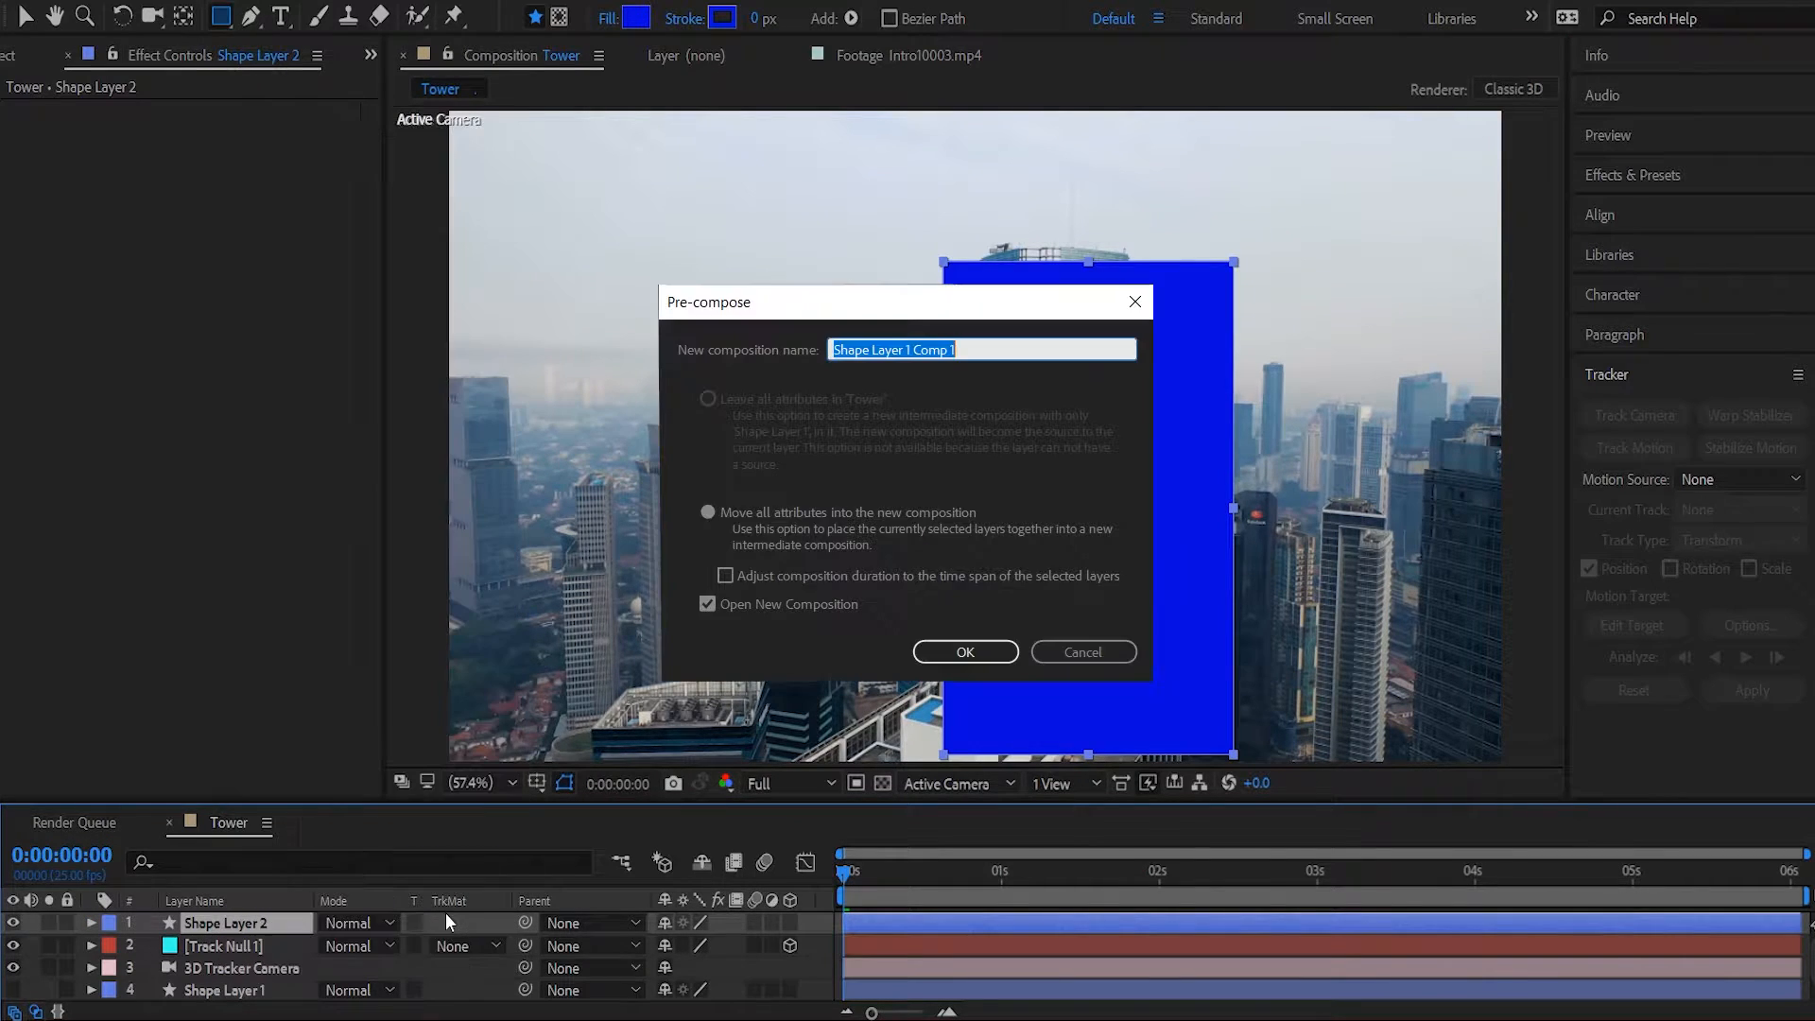
type("Screen")
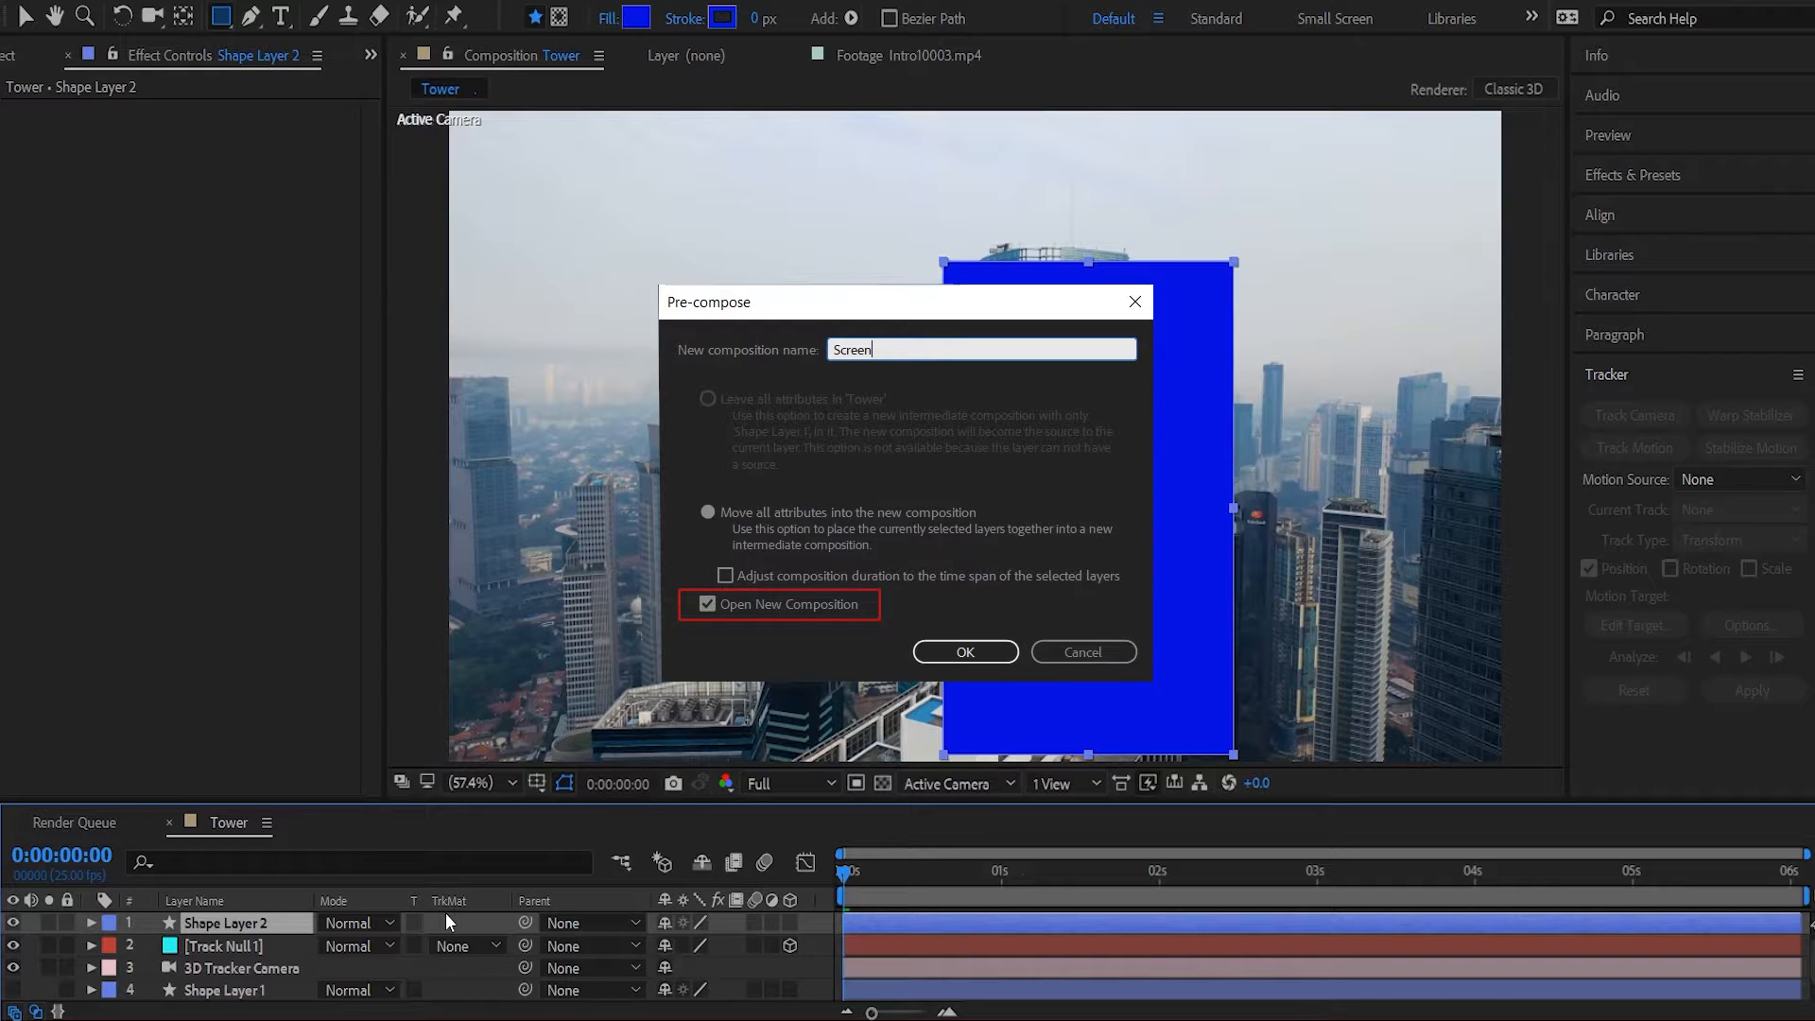
key("Return")
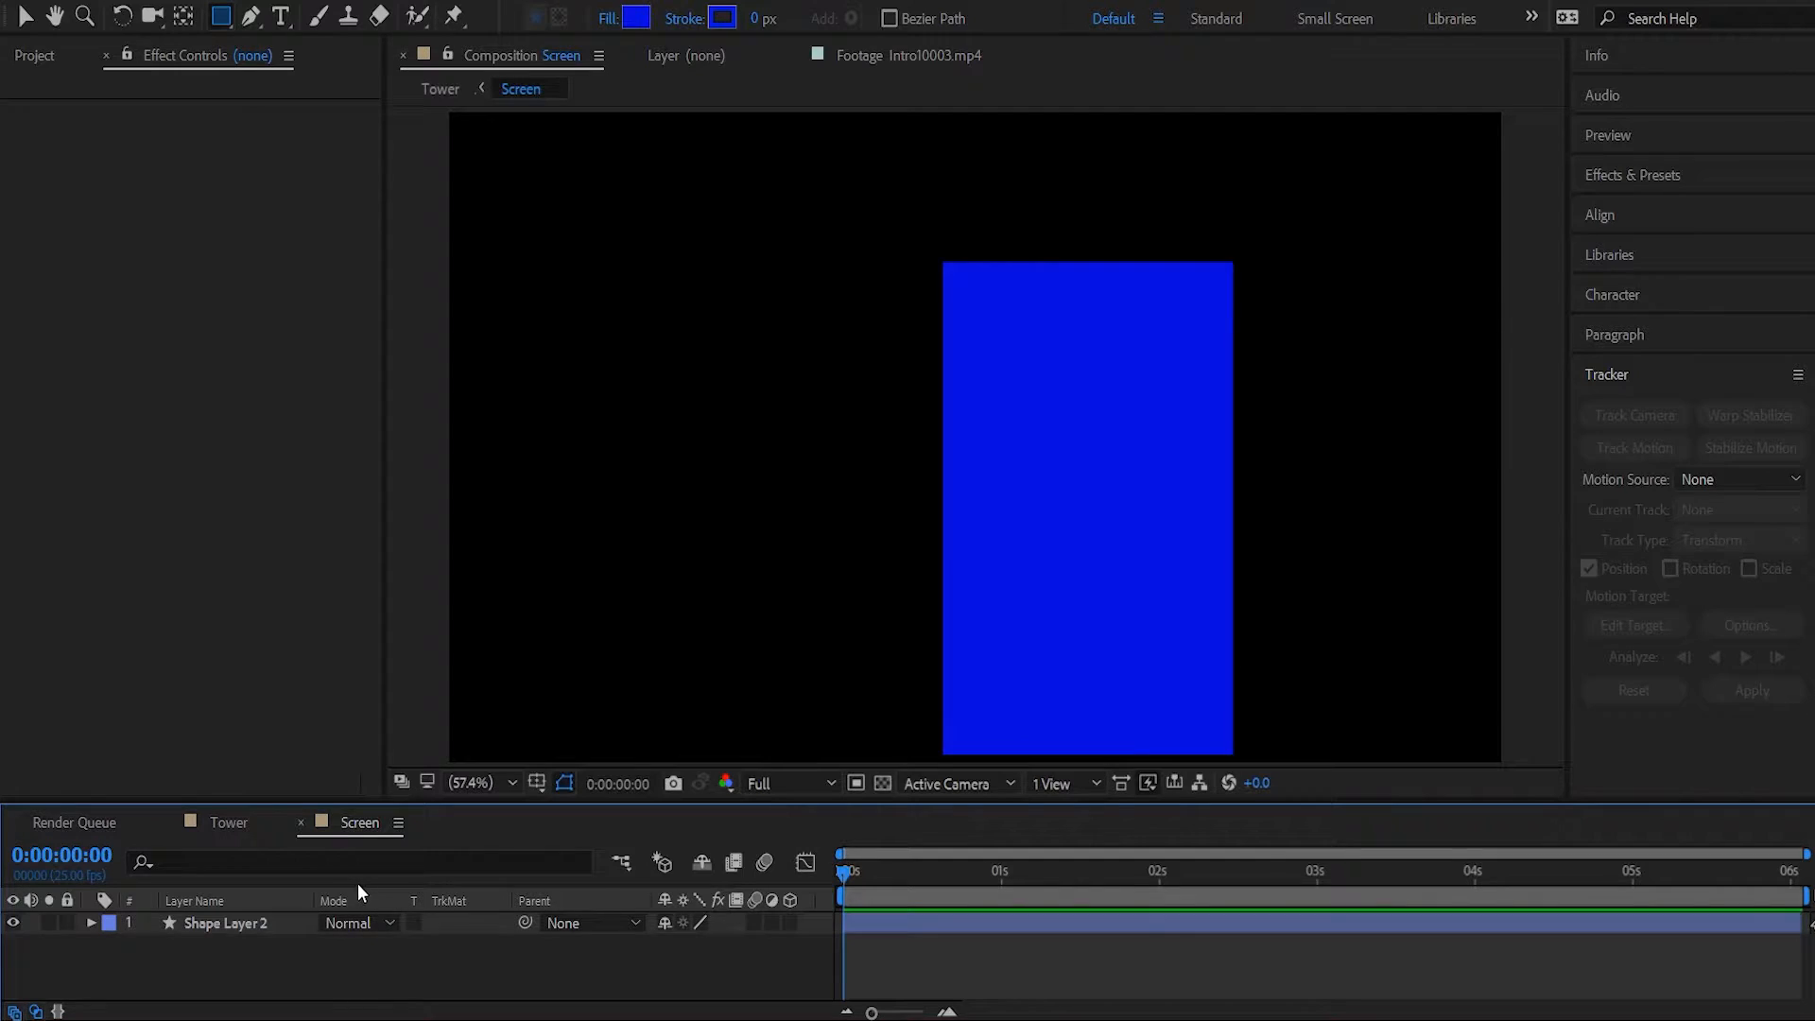
Make the Screen layer in the Tower composition a 3D layer and set its opacity to 50%.
left_click(232, 837)
left_click(791, 923)
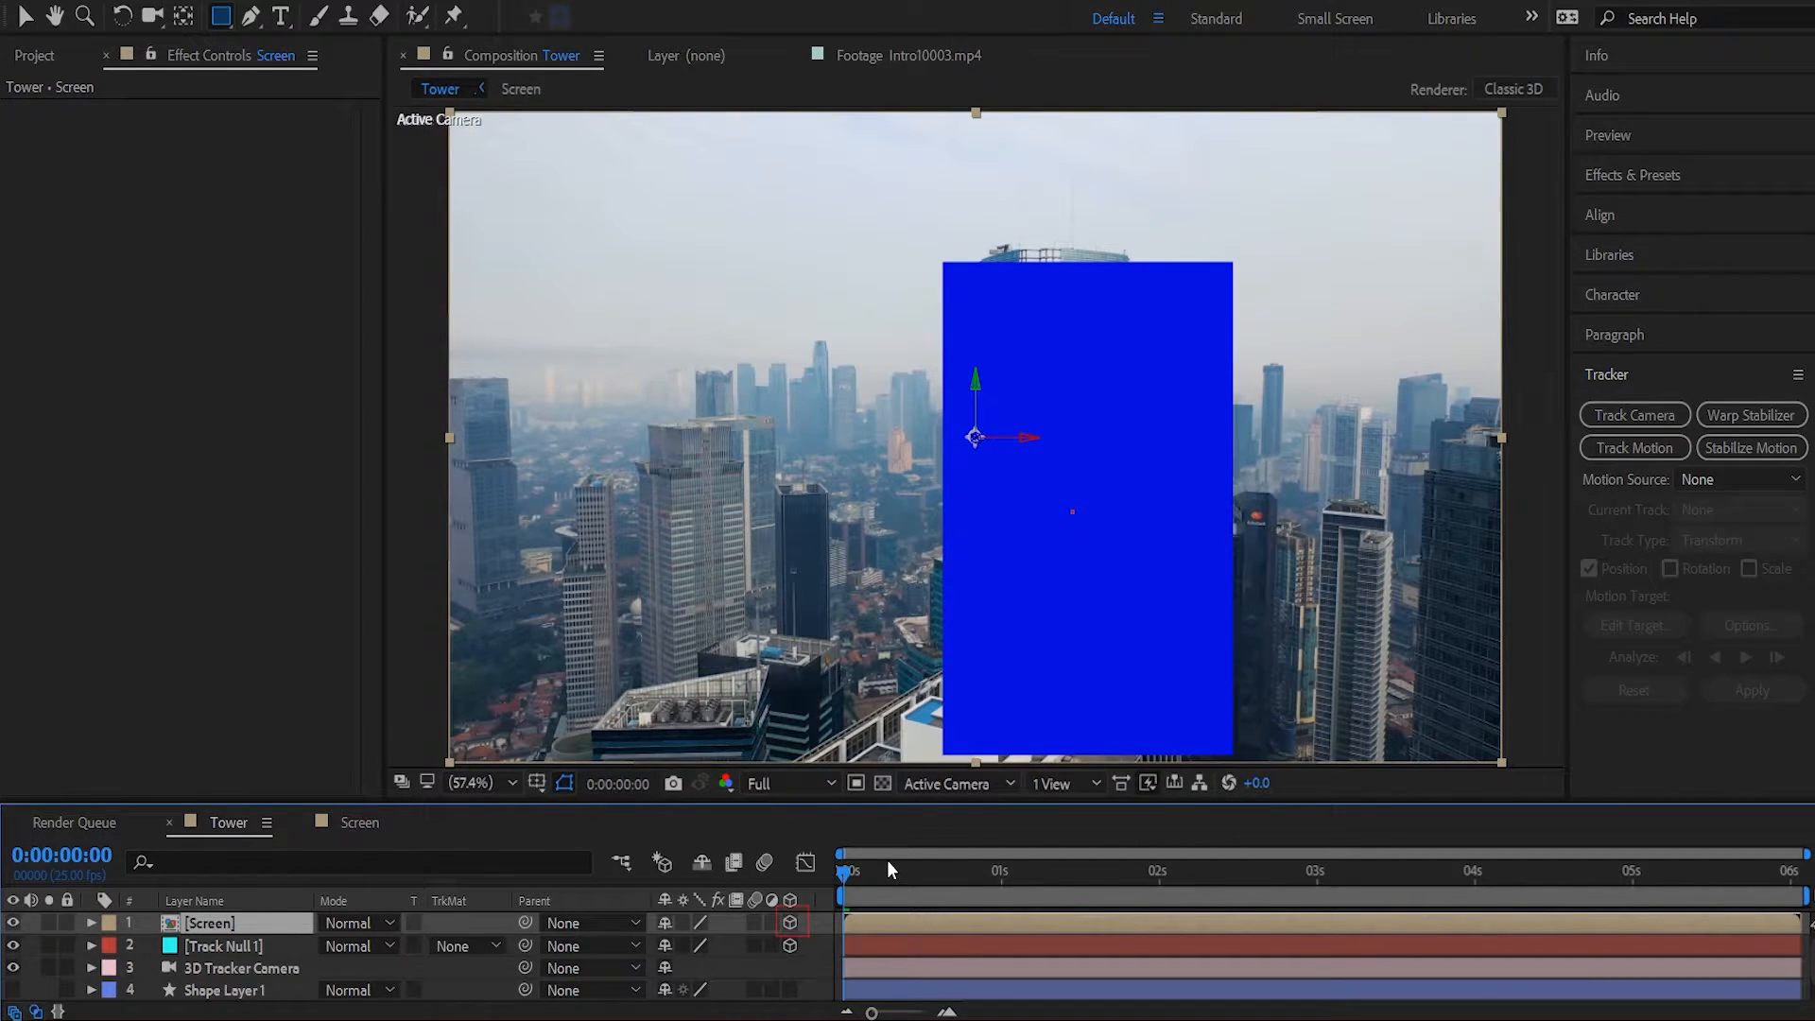
key("t")
left_click(673, 946)
type("50")
key("Return")
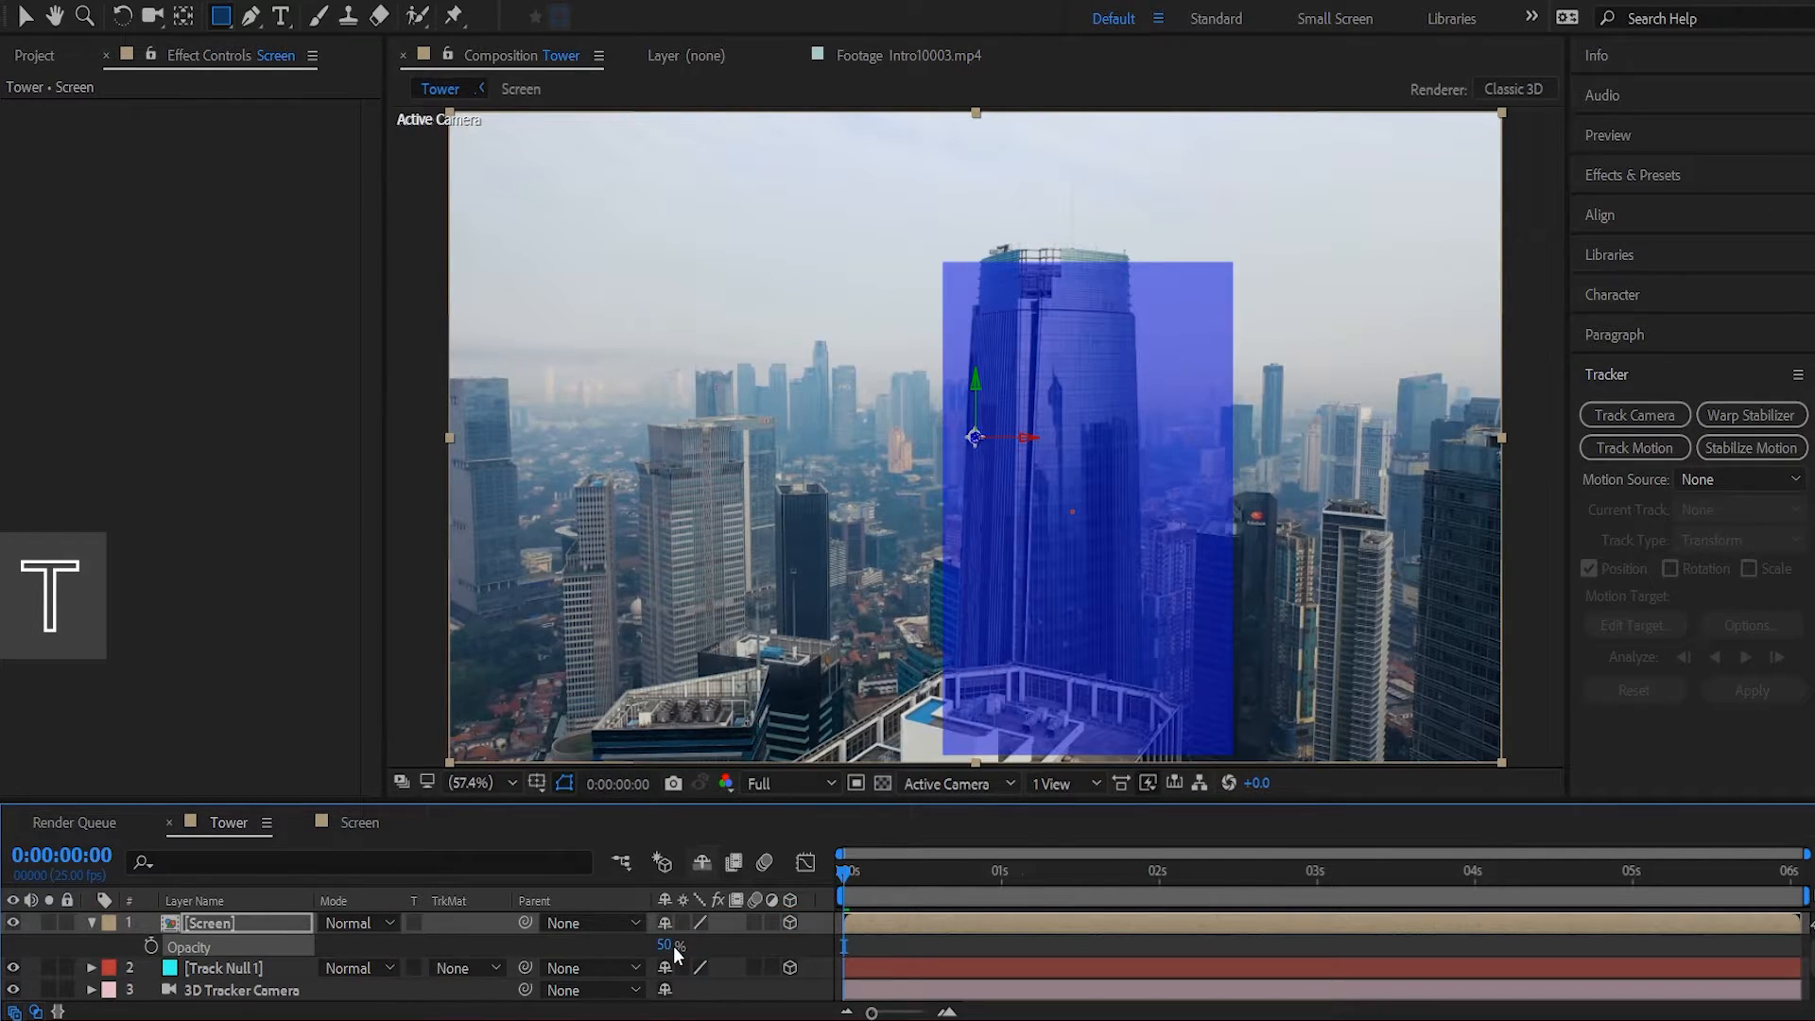
Rotate the Screen layer to a Y Rotation of -36° to match the facade's angle.
left_click(225, 922)
key("r")
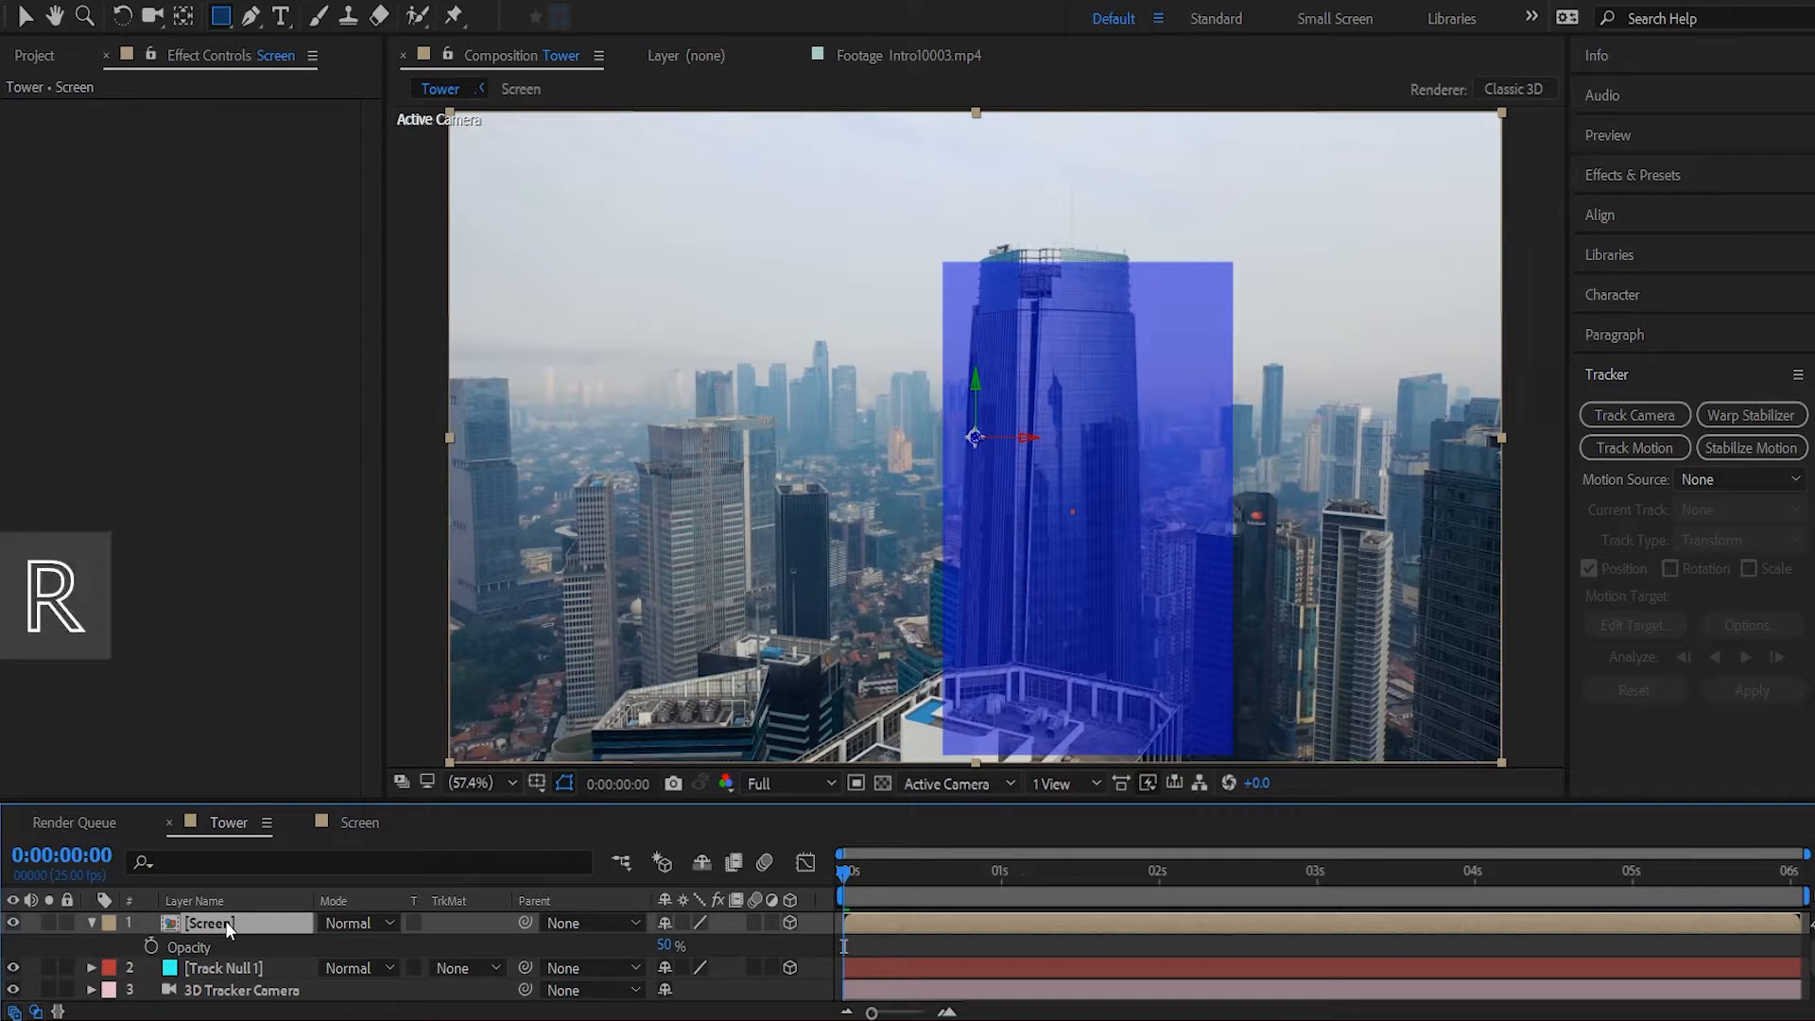
left_click_drag(695, 988, 659, 1001)
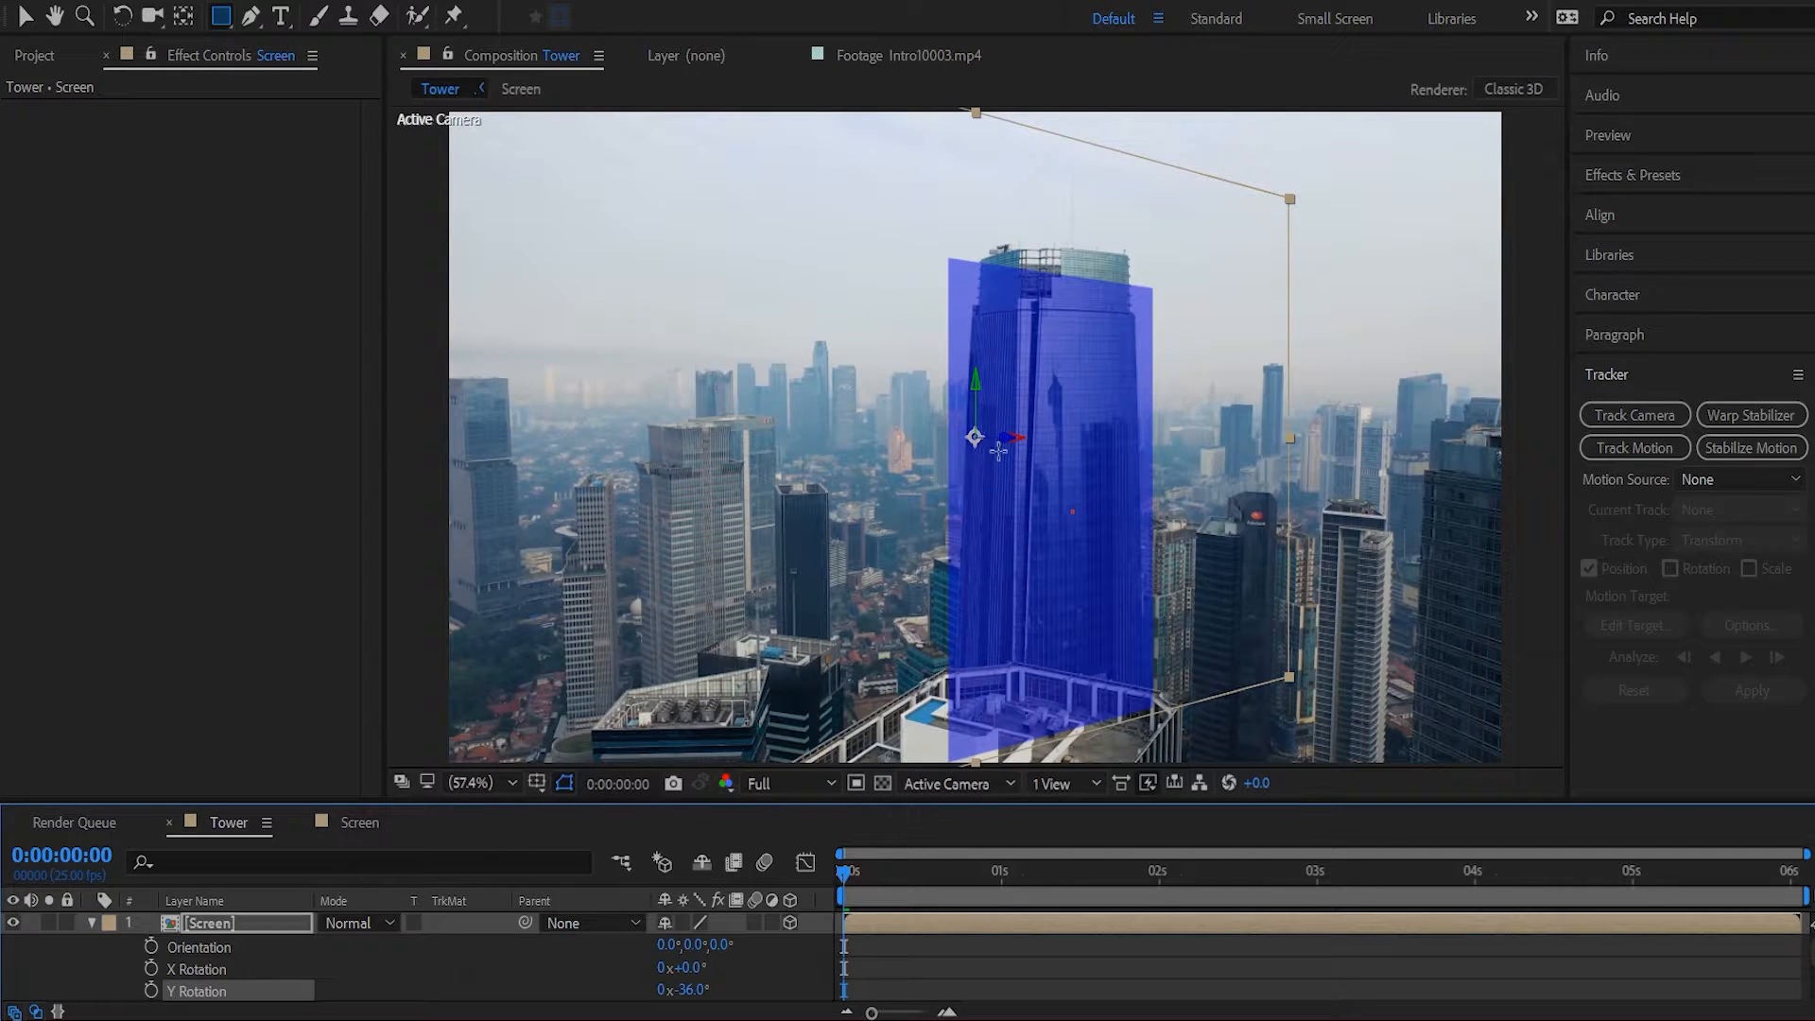
Shift the Screen layer sideways and slightly down over the tower's facade.
left_click(25, 16)
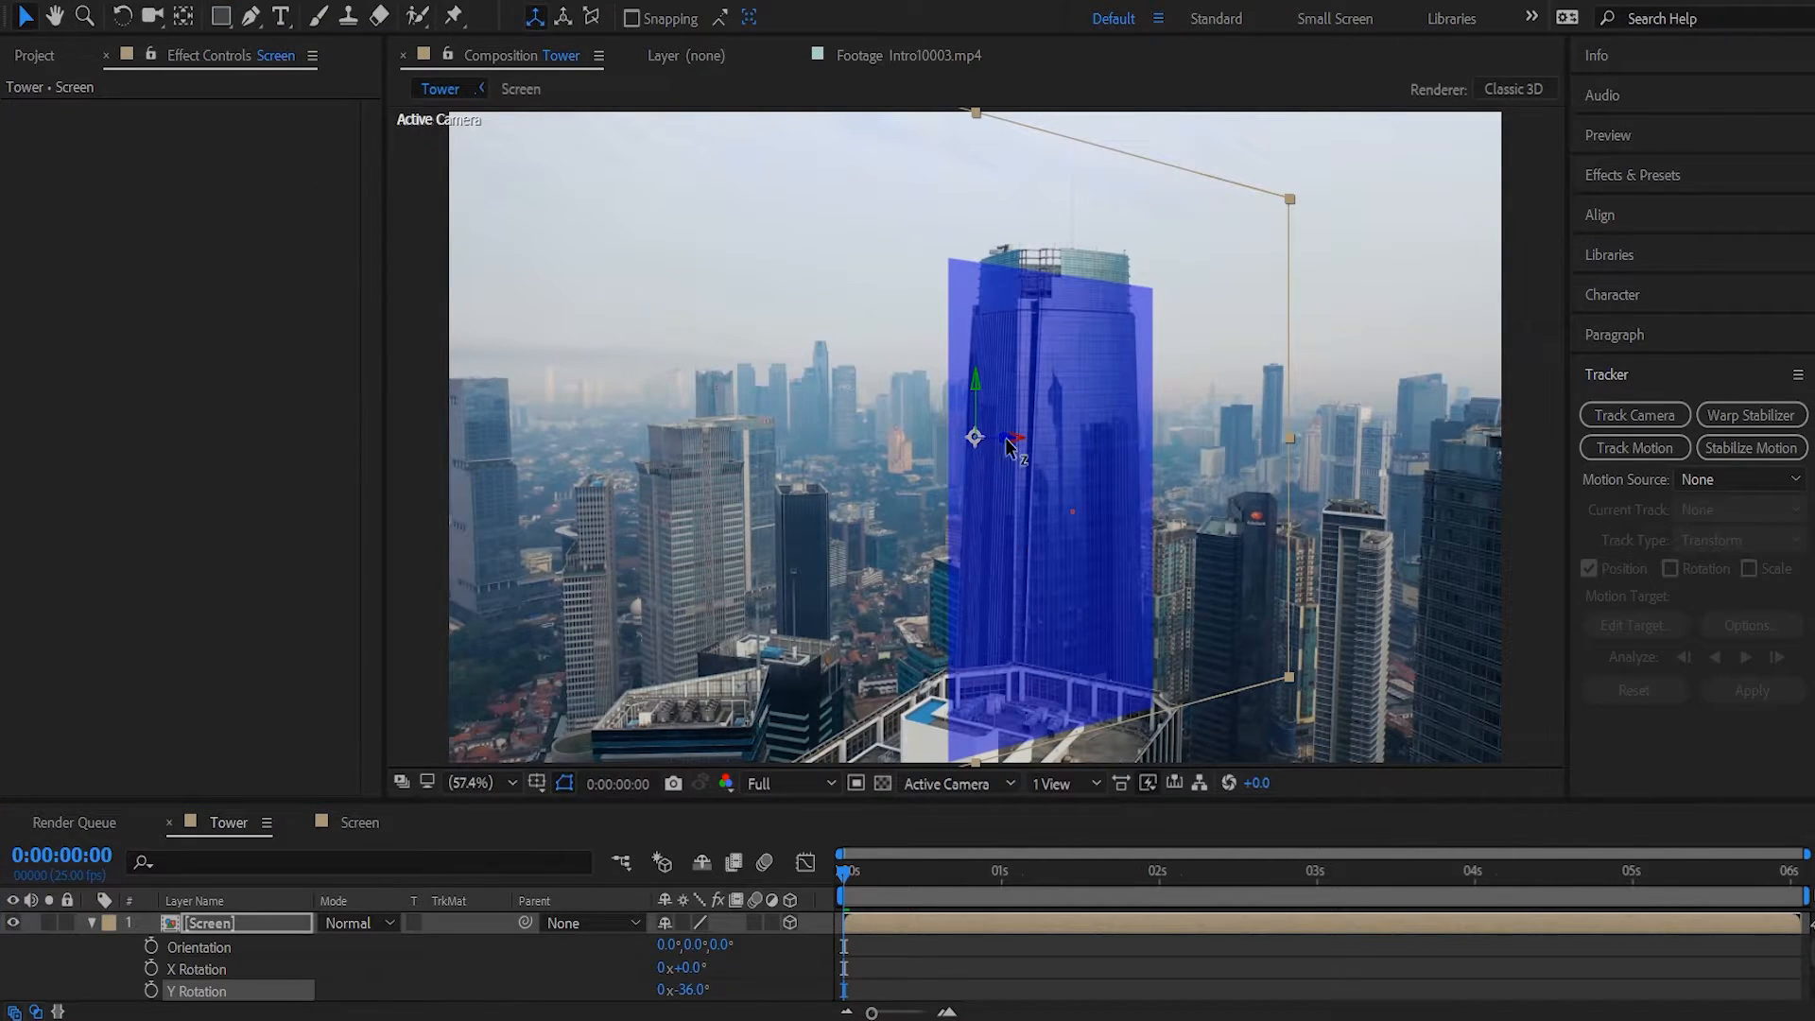
left_click_drag(1031, 445, 1075, 445)
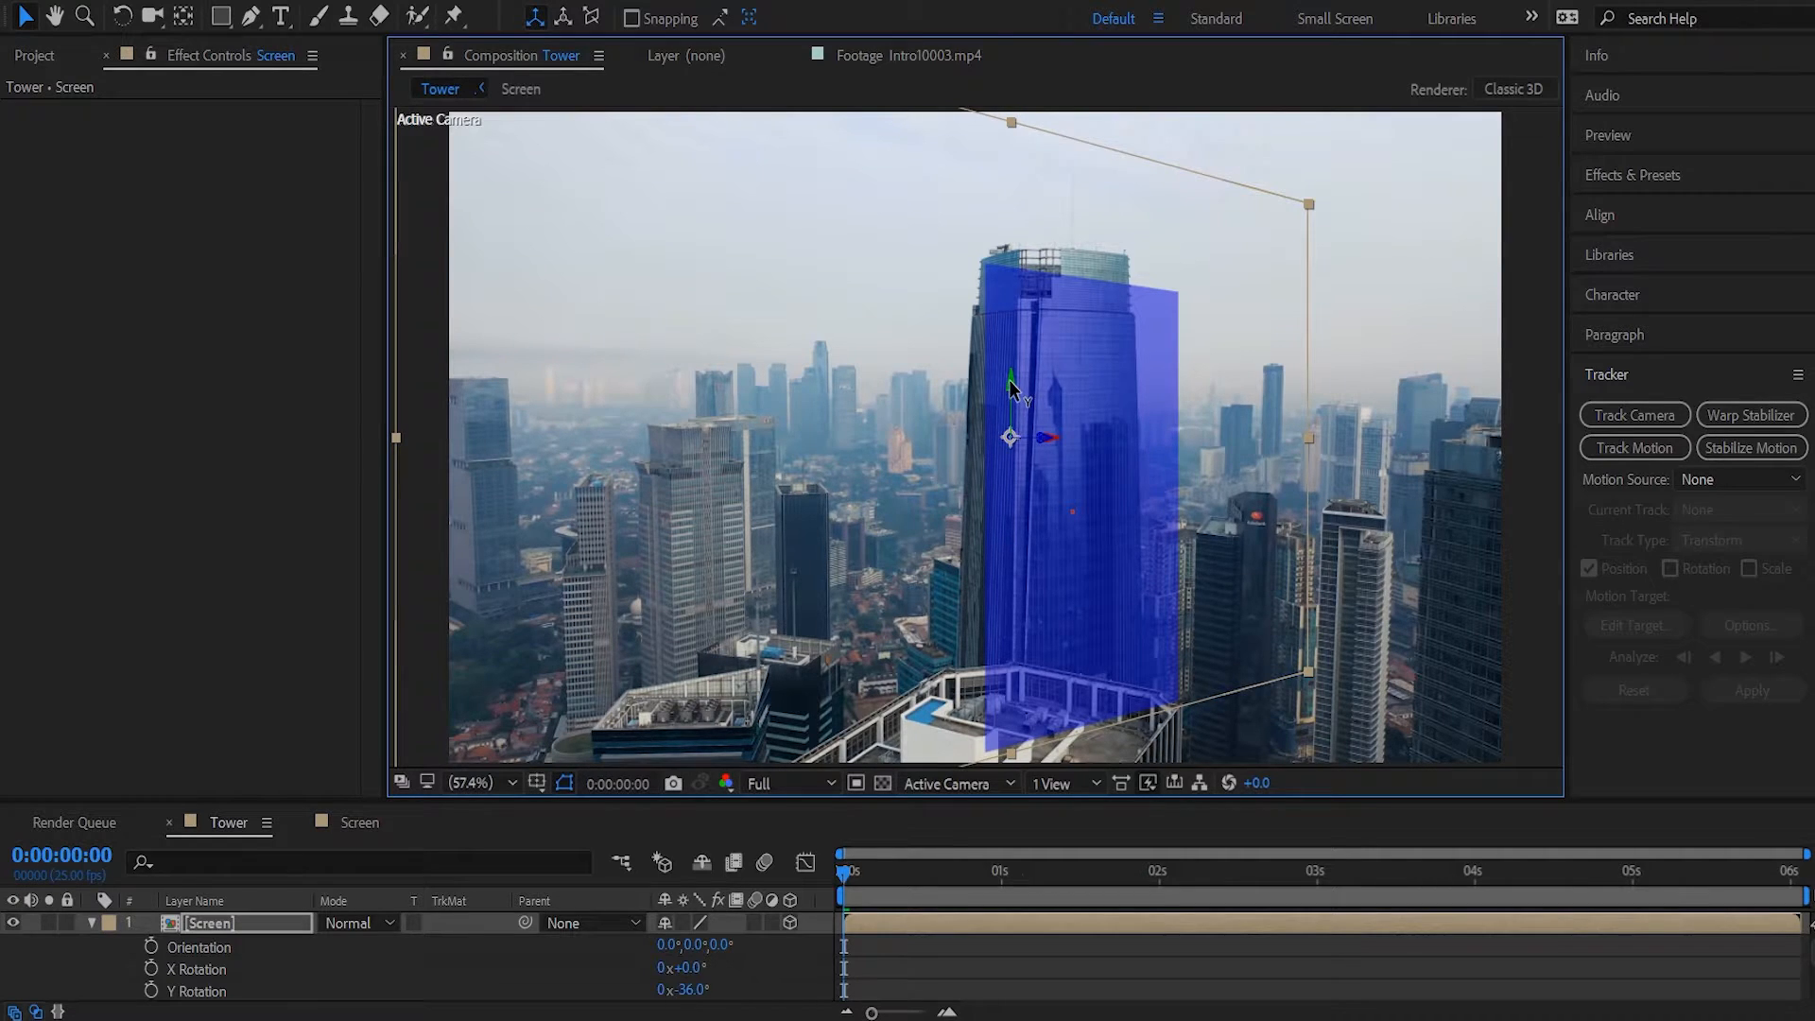
left_click_drag(1010, 378, 1007, 389)
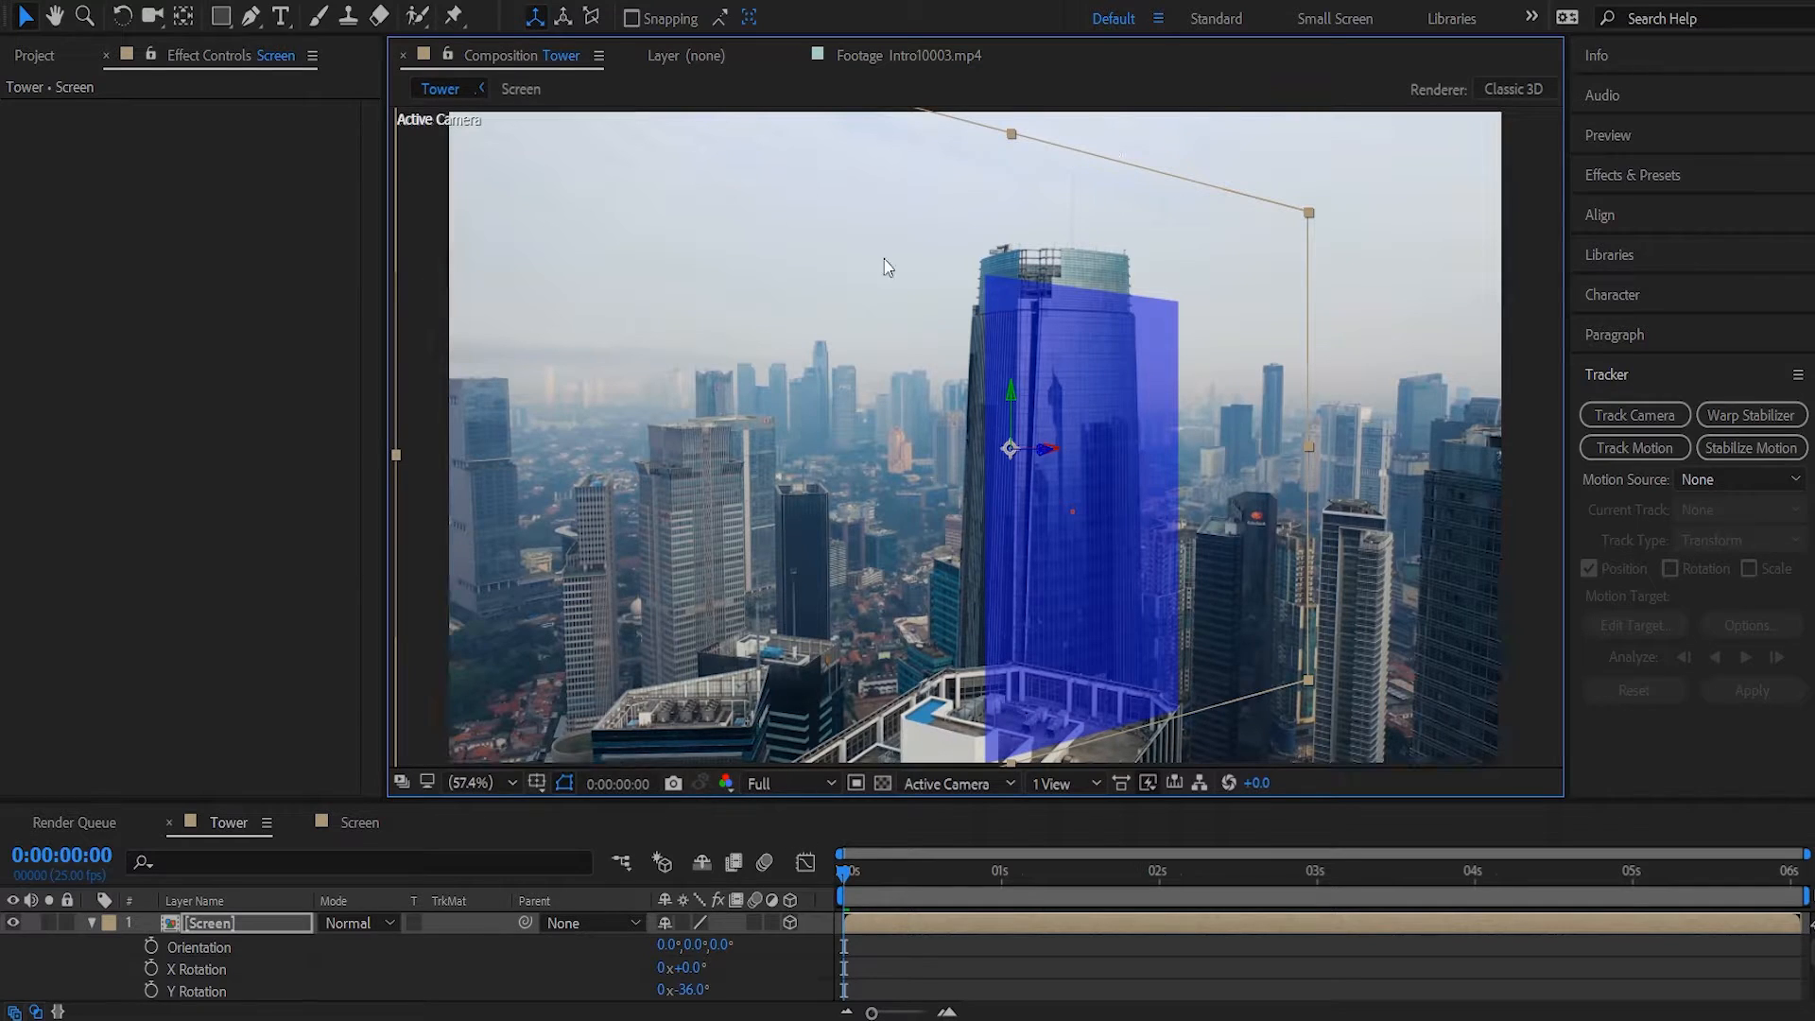
left_click(92, 922)
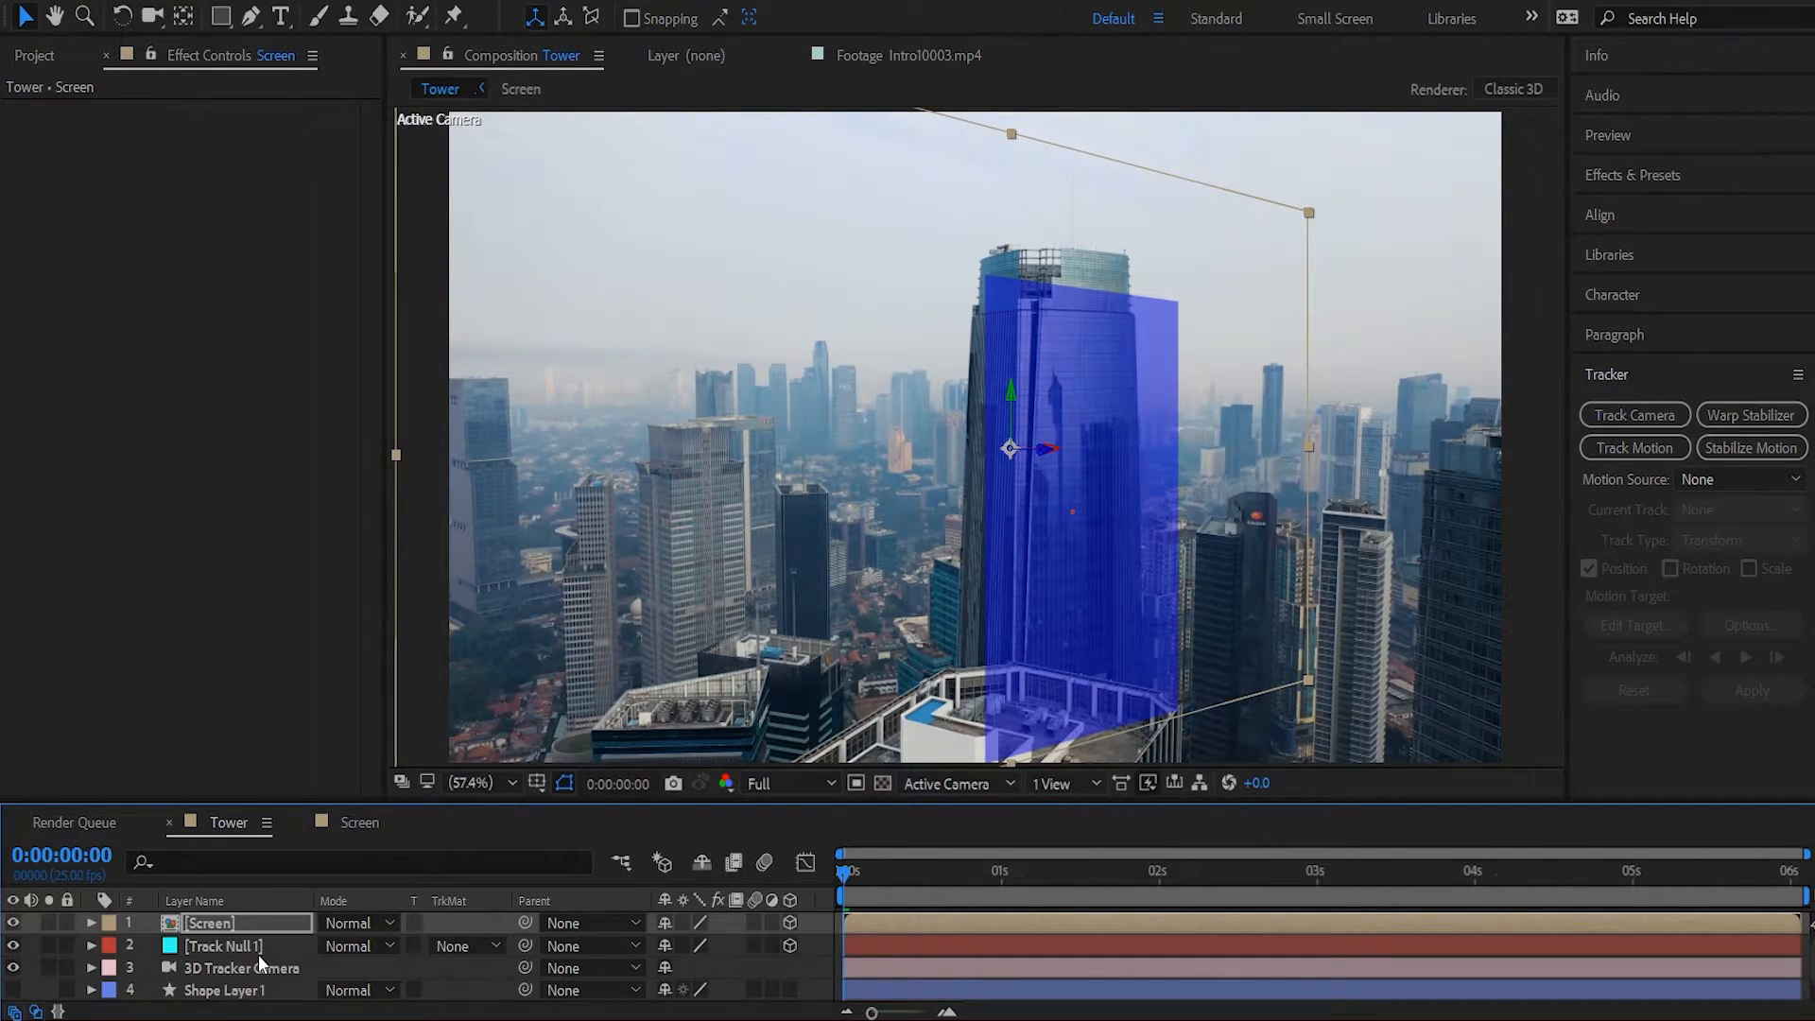
Copy the Position of Track Null 1 and paste it onto the Screen layer's Position.
left_click(207, 949)
key("p")
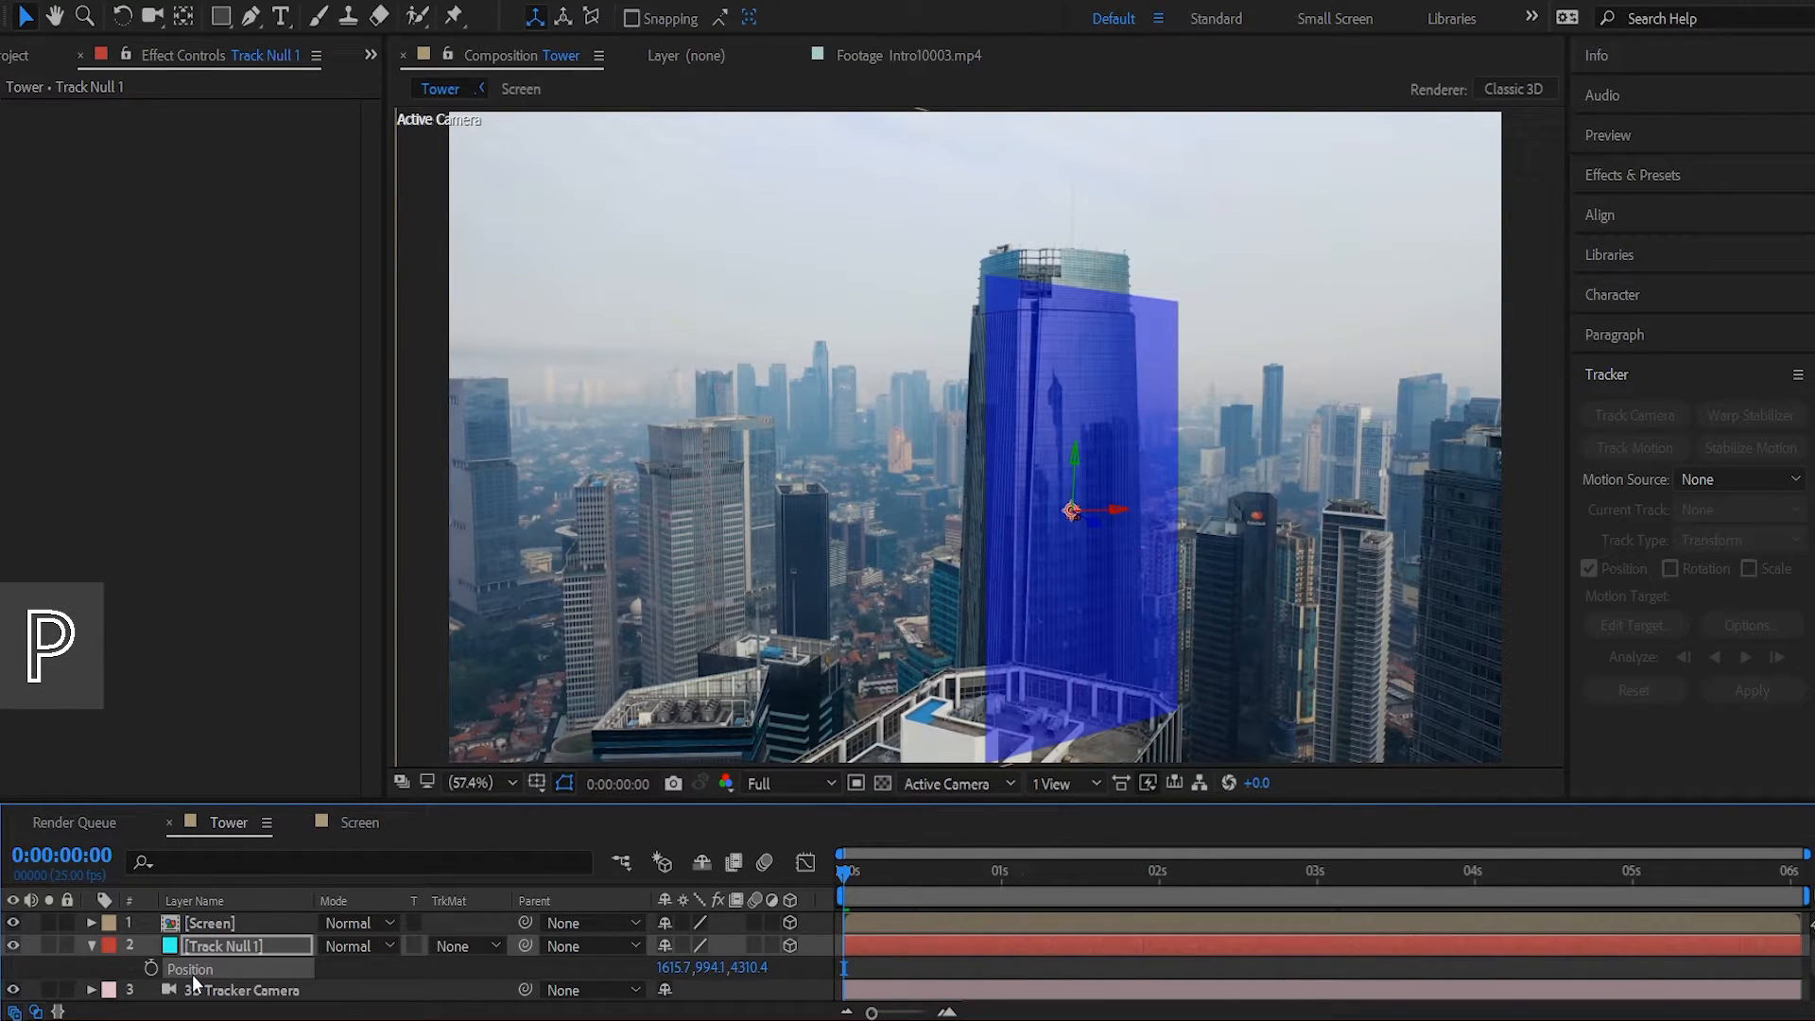
key("ctrl+c")
left_click(208, 922)
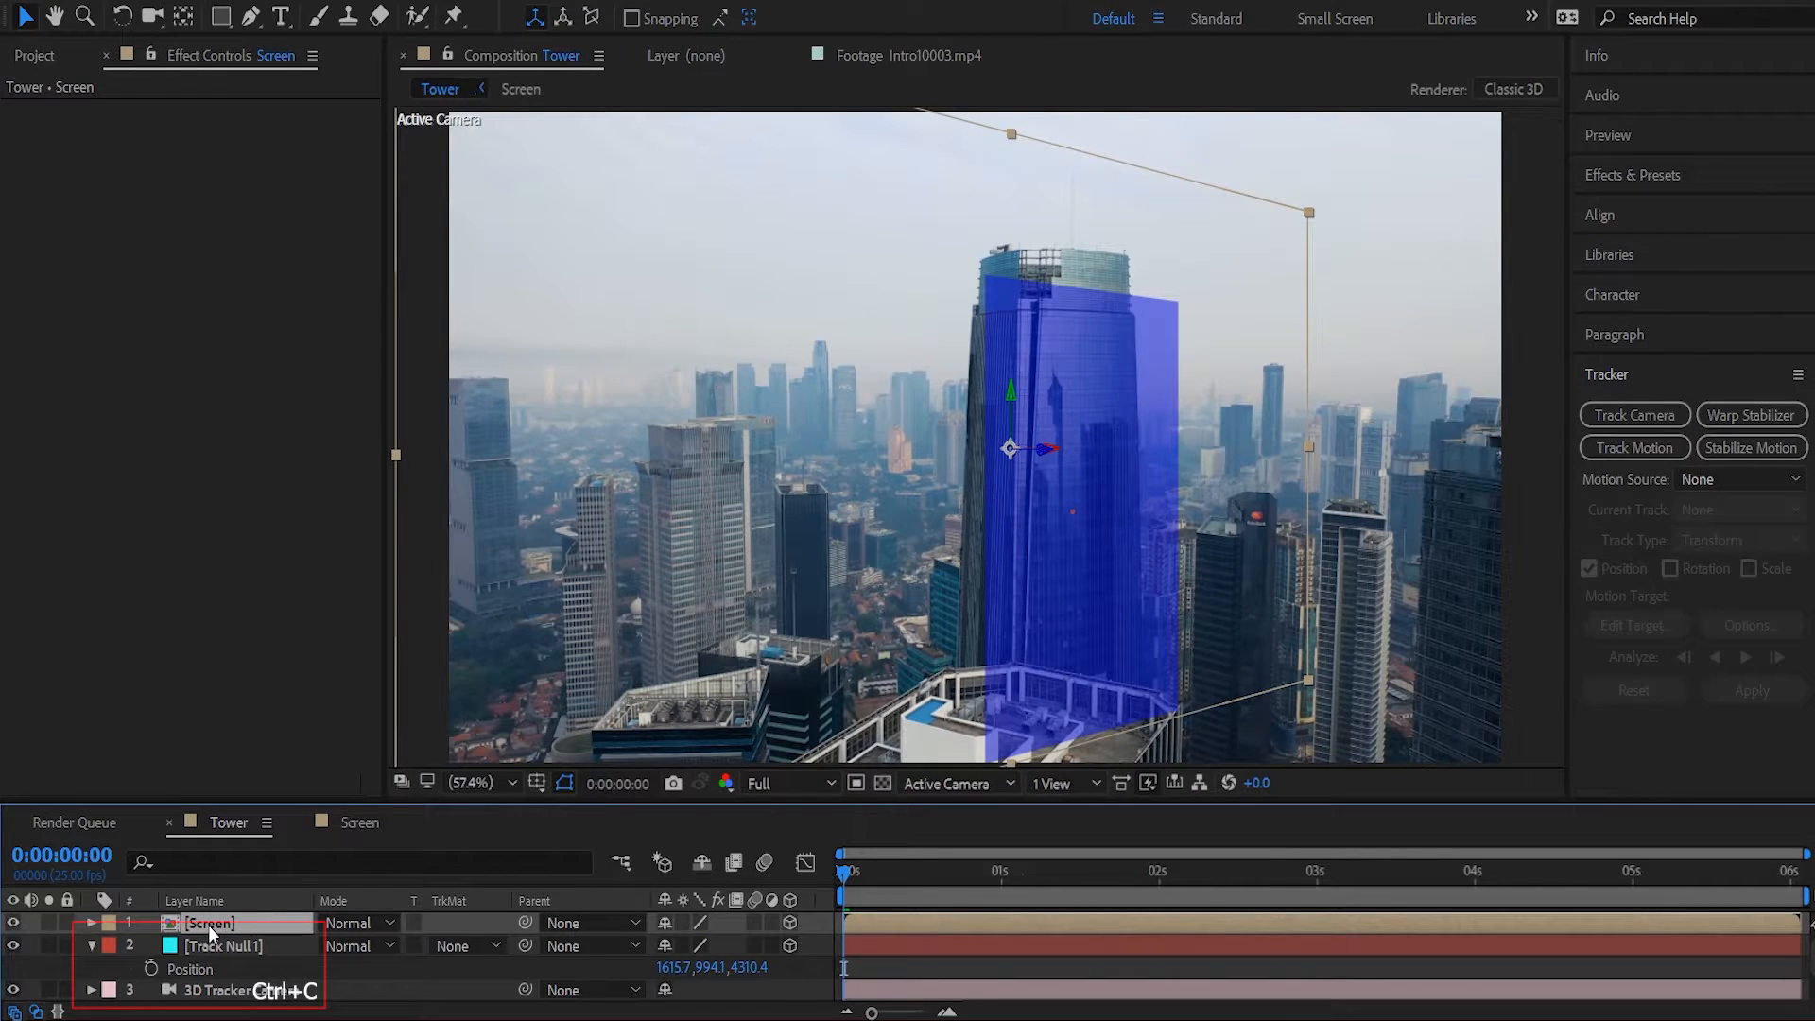
key("p")
left_click(207, 947)
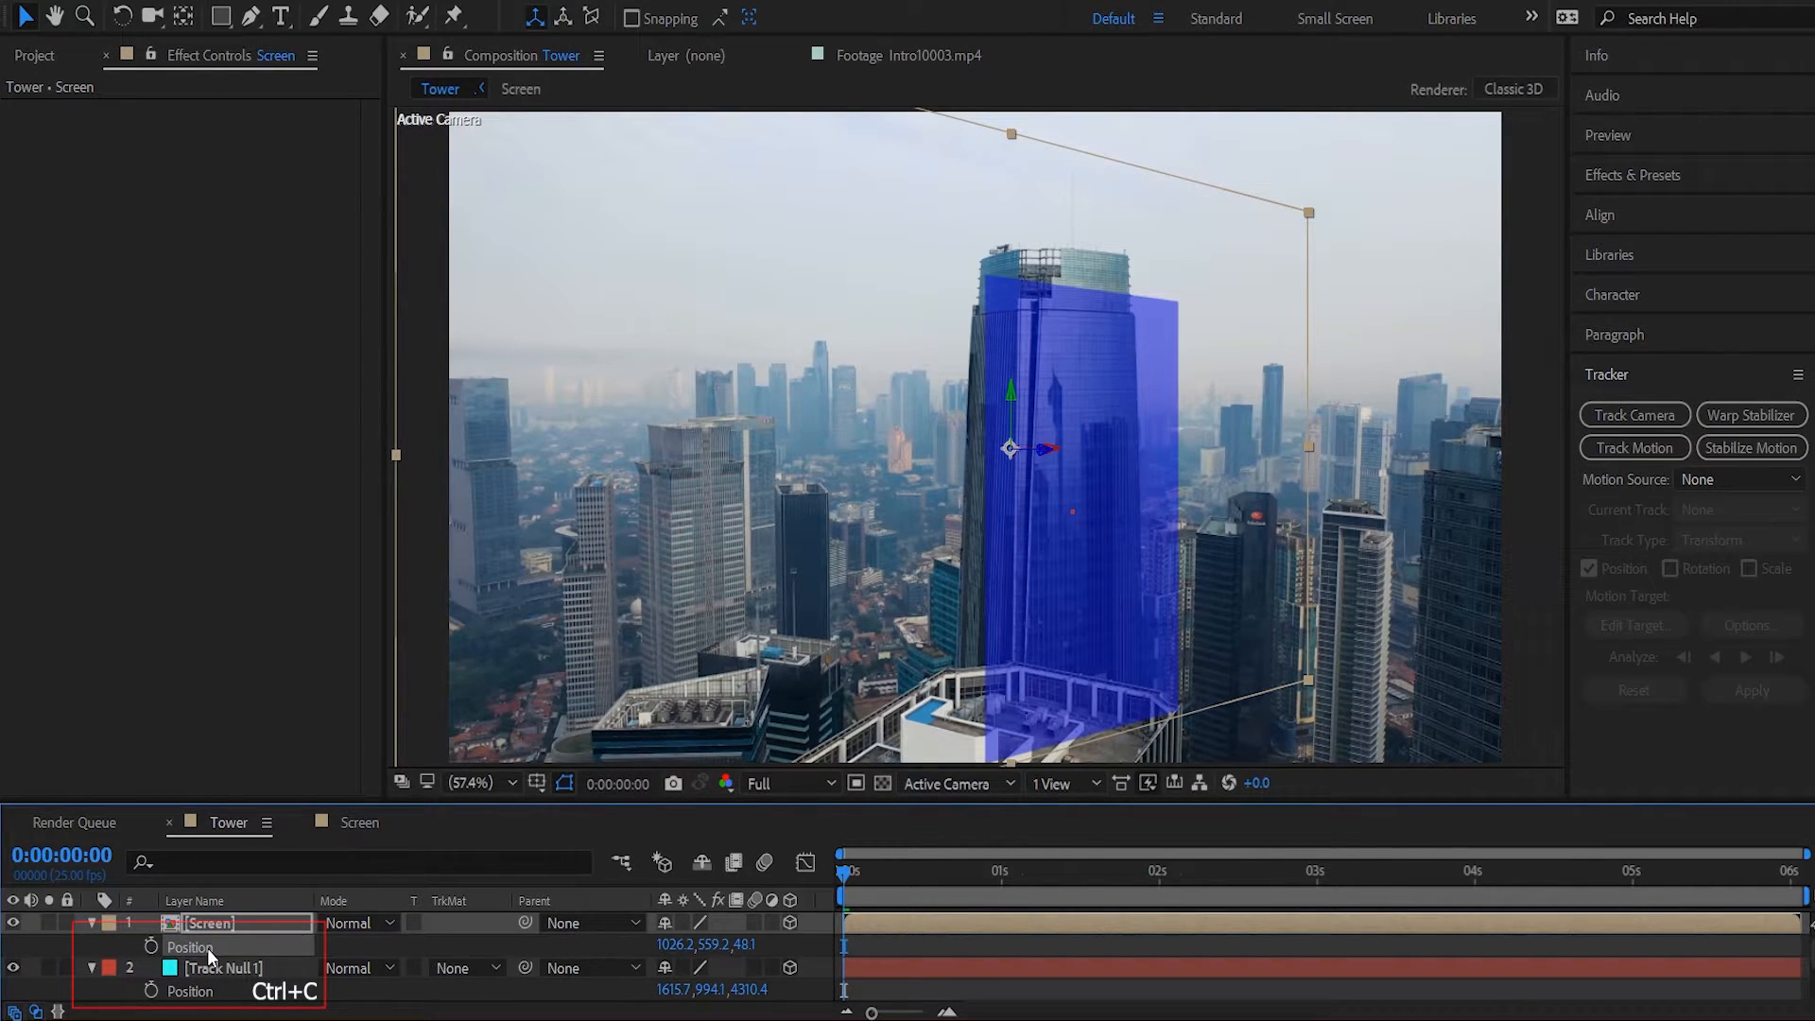
key("ctrl+v")
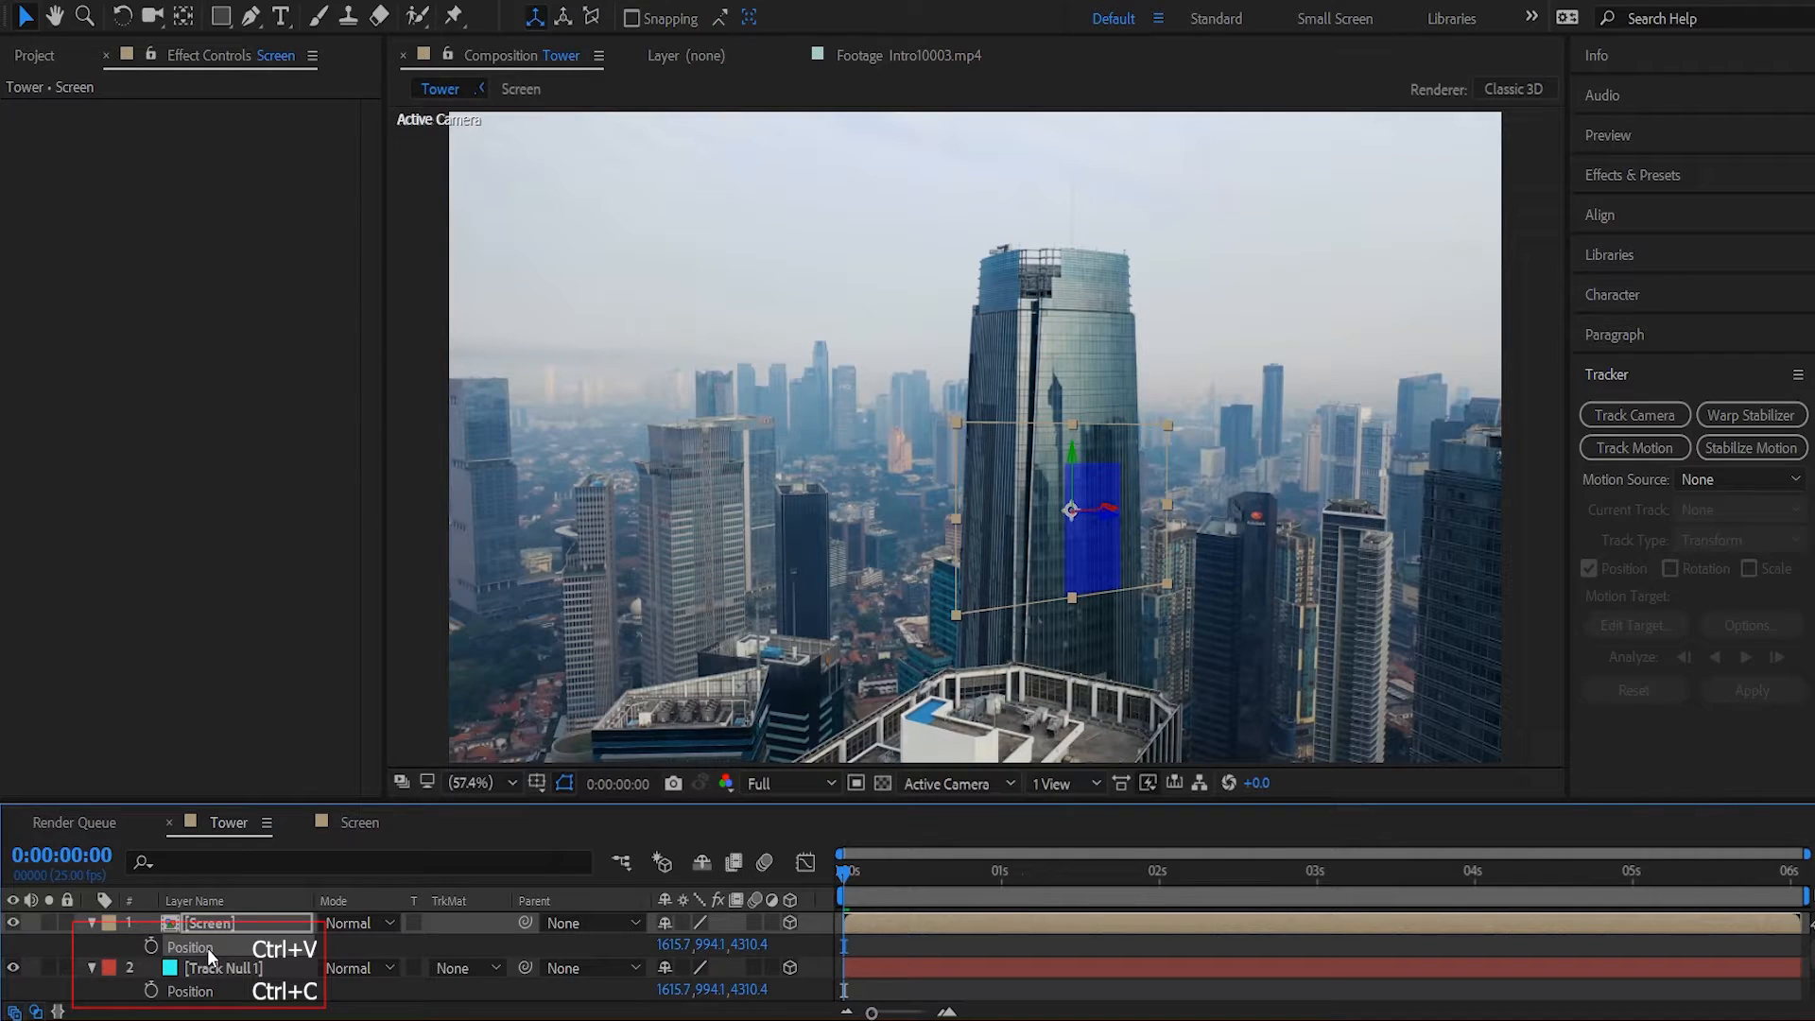
Hide the Track Null 1 layer and enlarge the timeline area to show all the layers.
left_click(92, 968)
left_click(14, 968)
left_click_drag(175, 801, 191, 730)
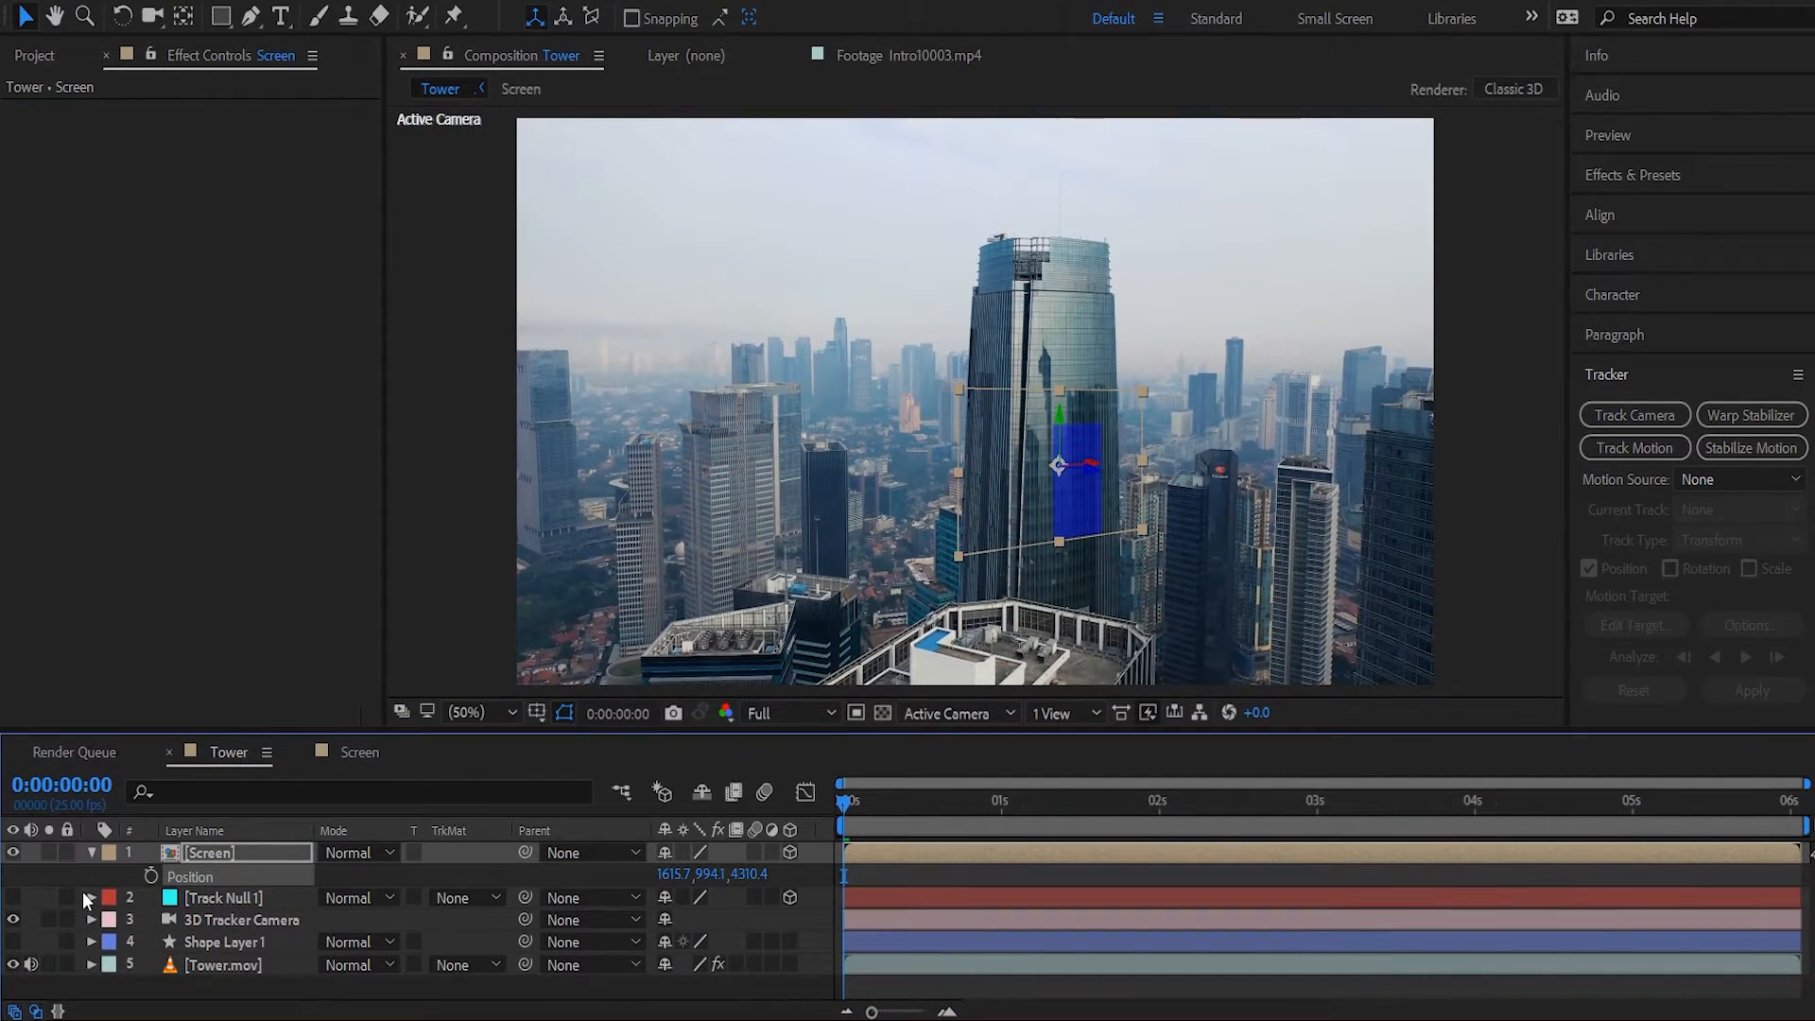
Scale the Screen layer to 400% in all dimensions.
left_click(93, 853)
left_click(195, 853)
key("s")
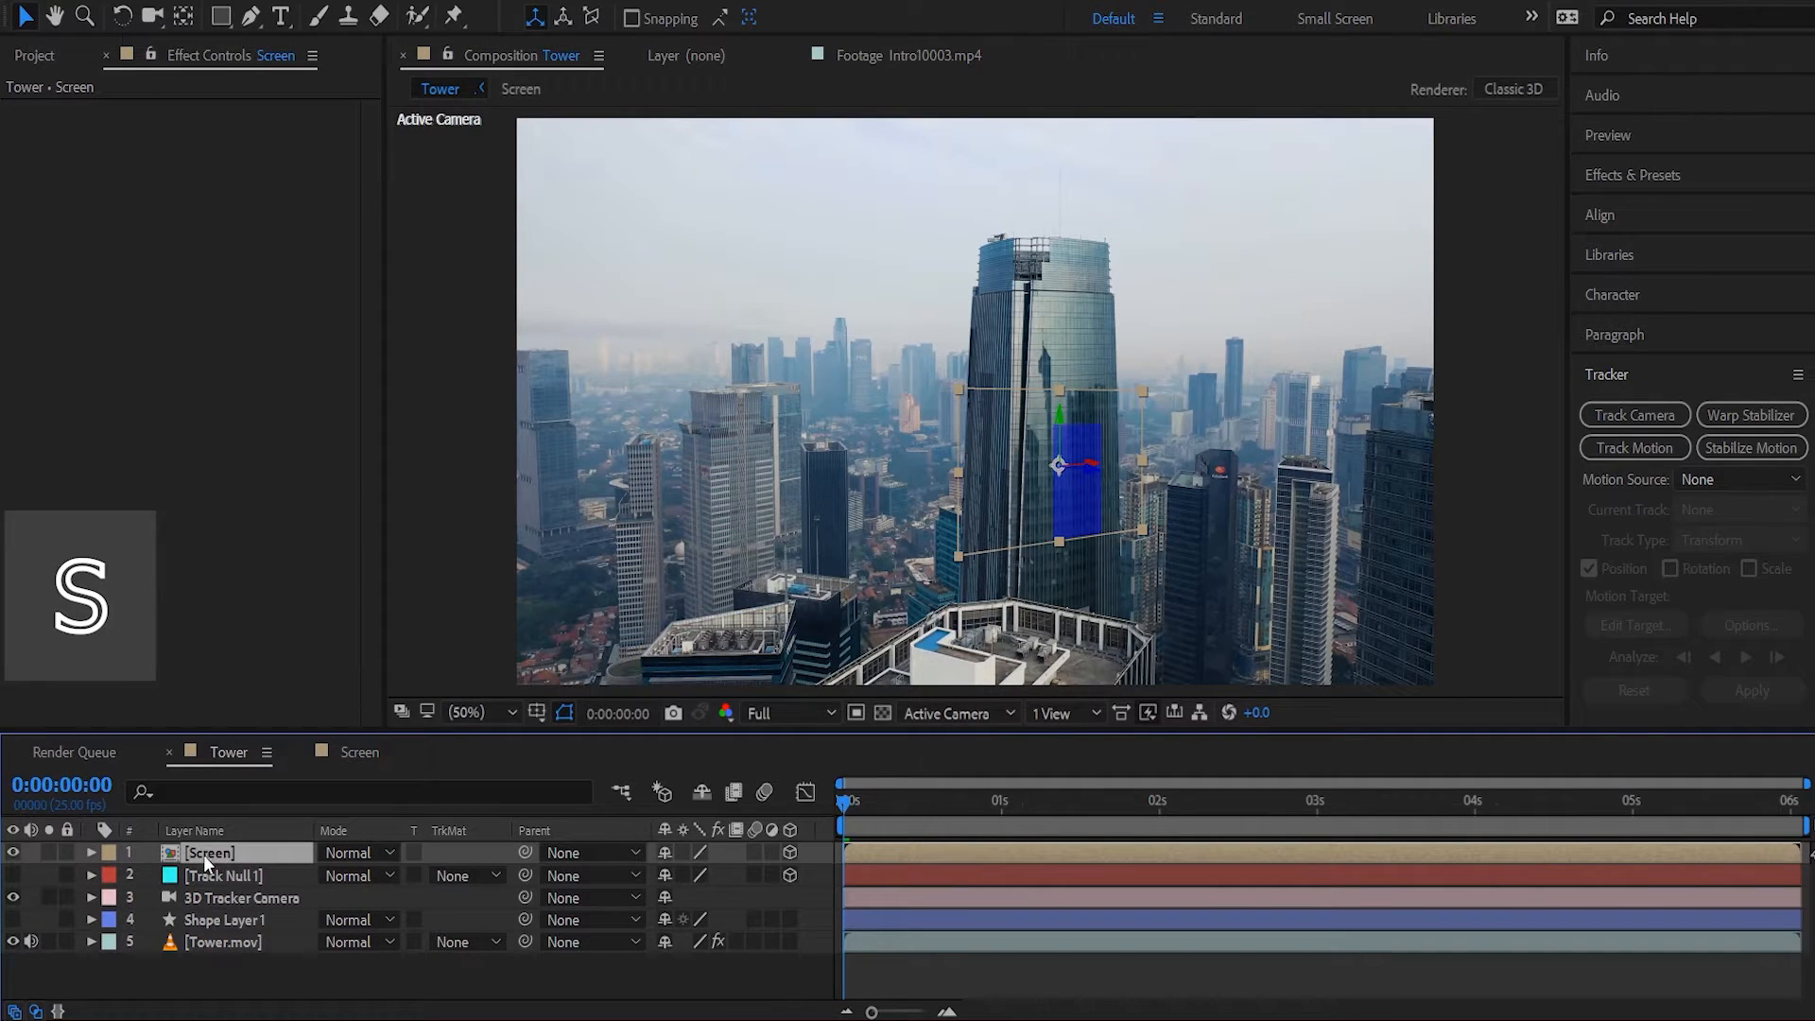
key("s")
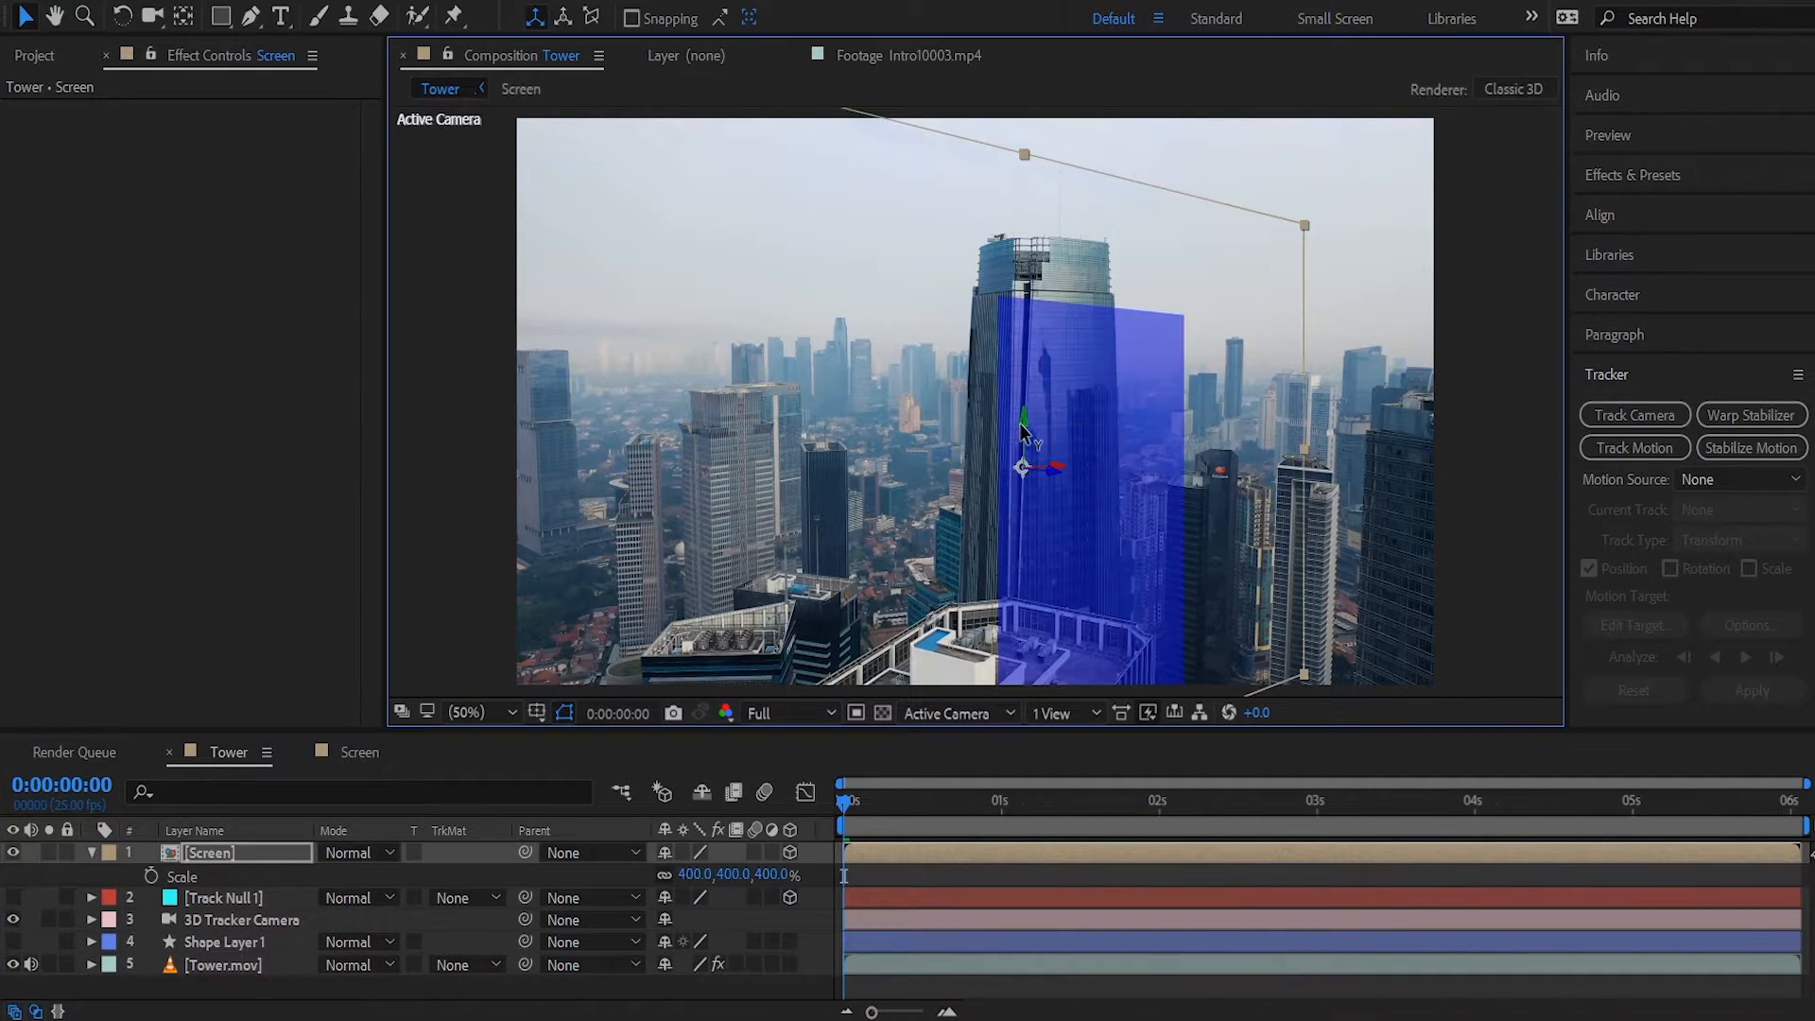
Raise the Screen layer towards the tower's top and play the composition to check how it follows the building.
left_click_drag(1019, 423, 1012, 259)
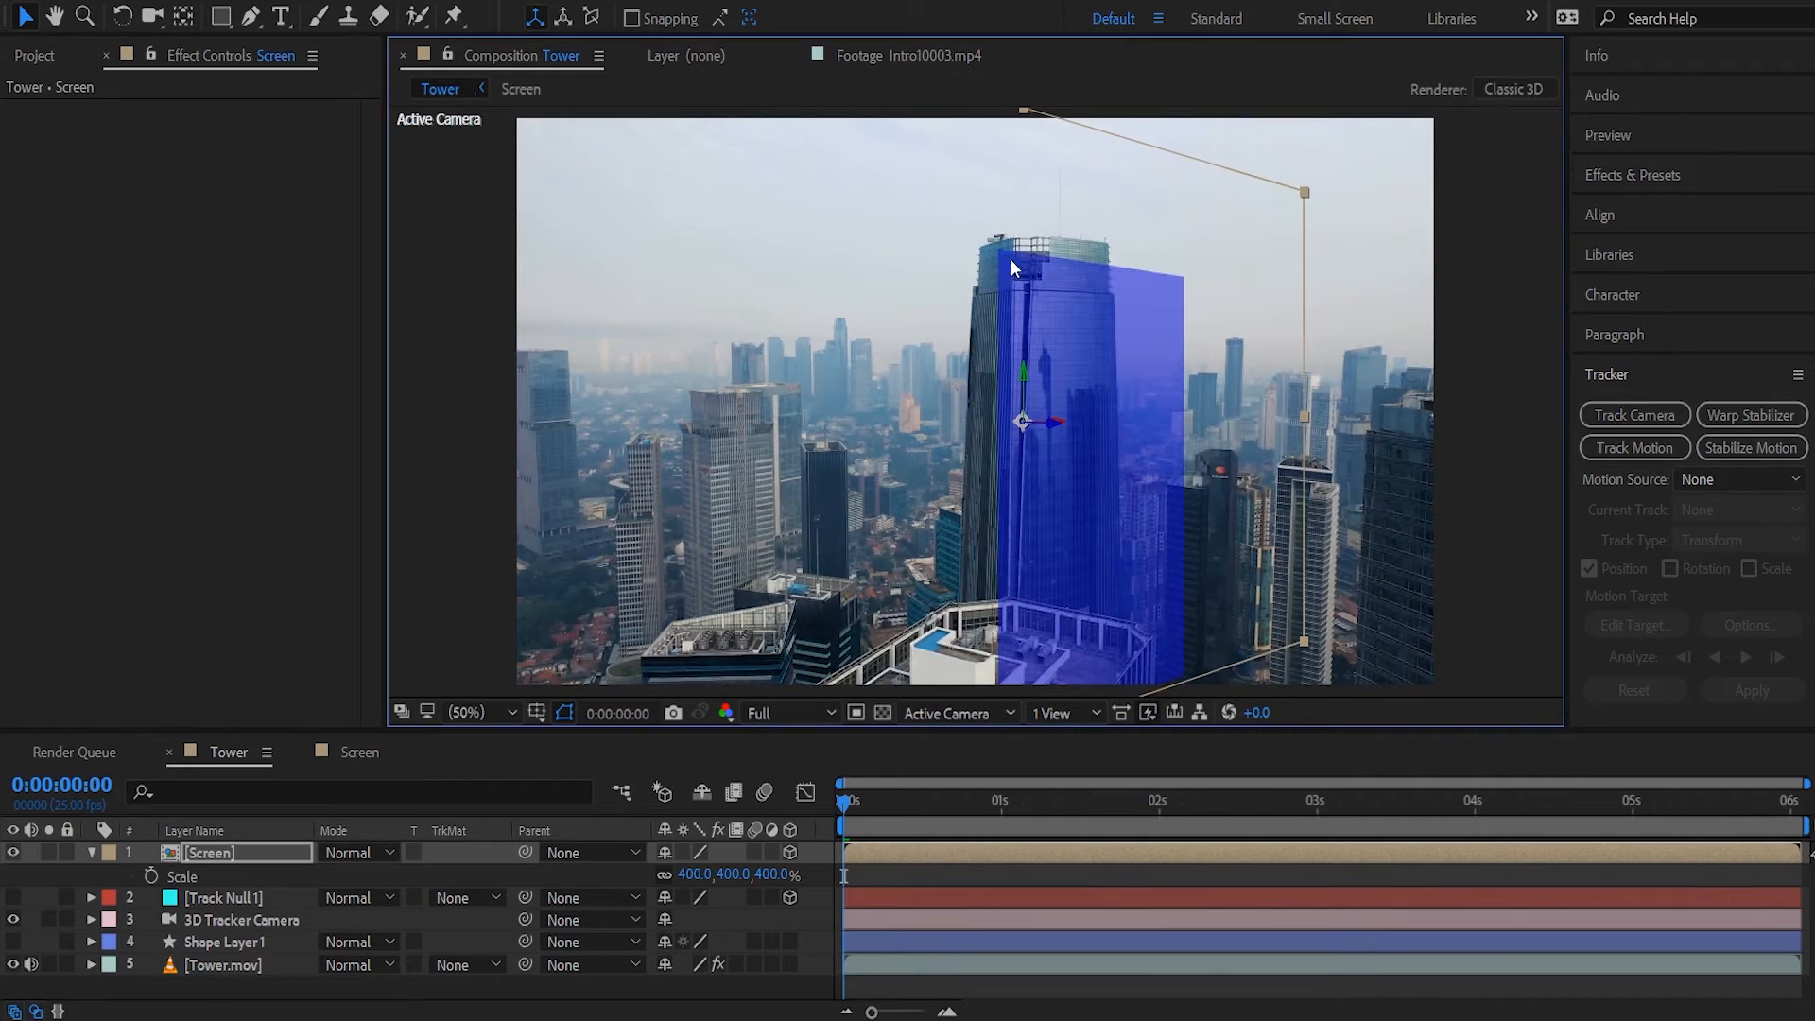
left_click(91, 850)
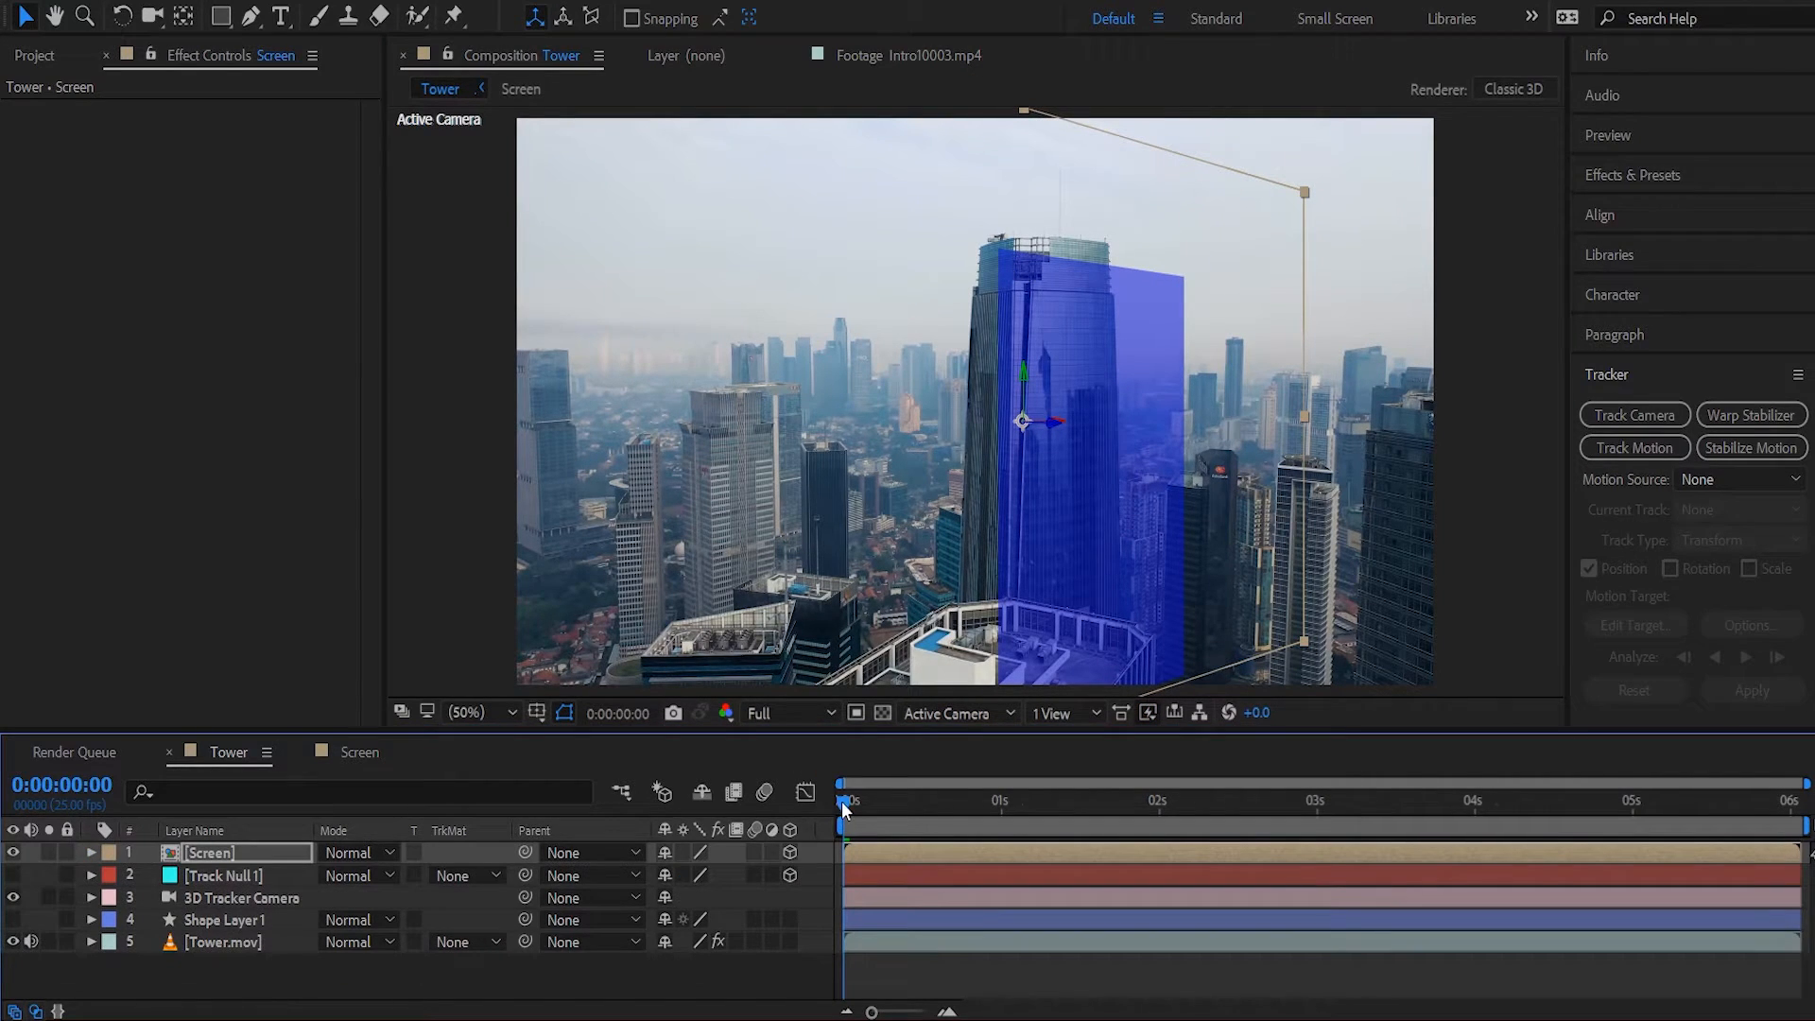
key("space")
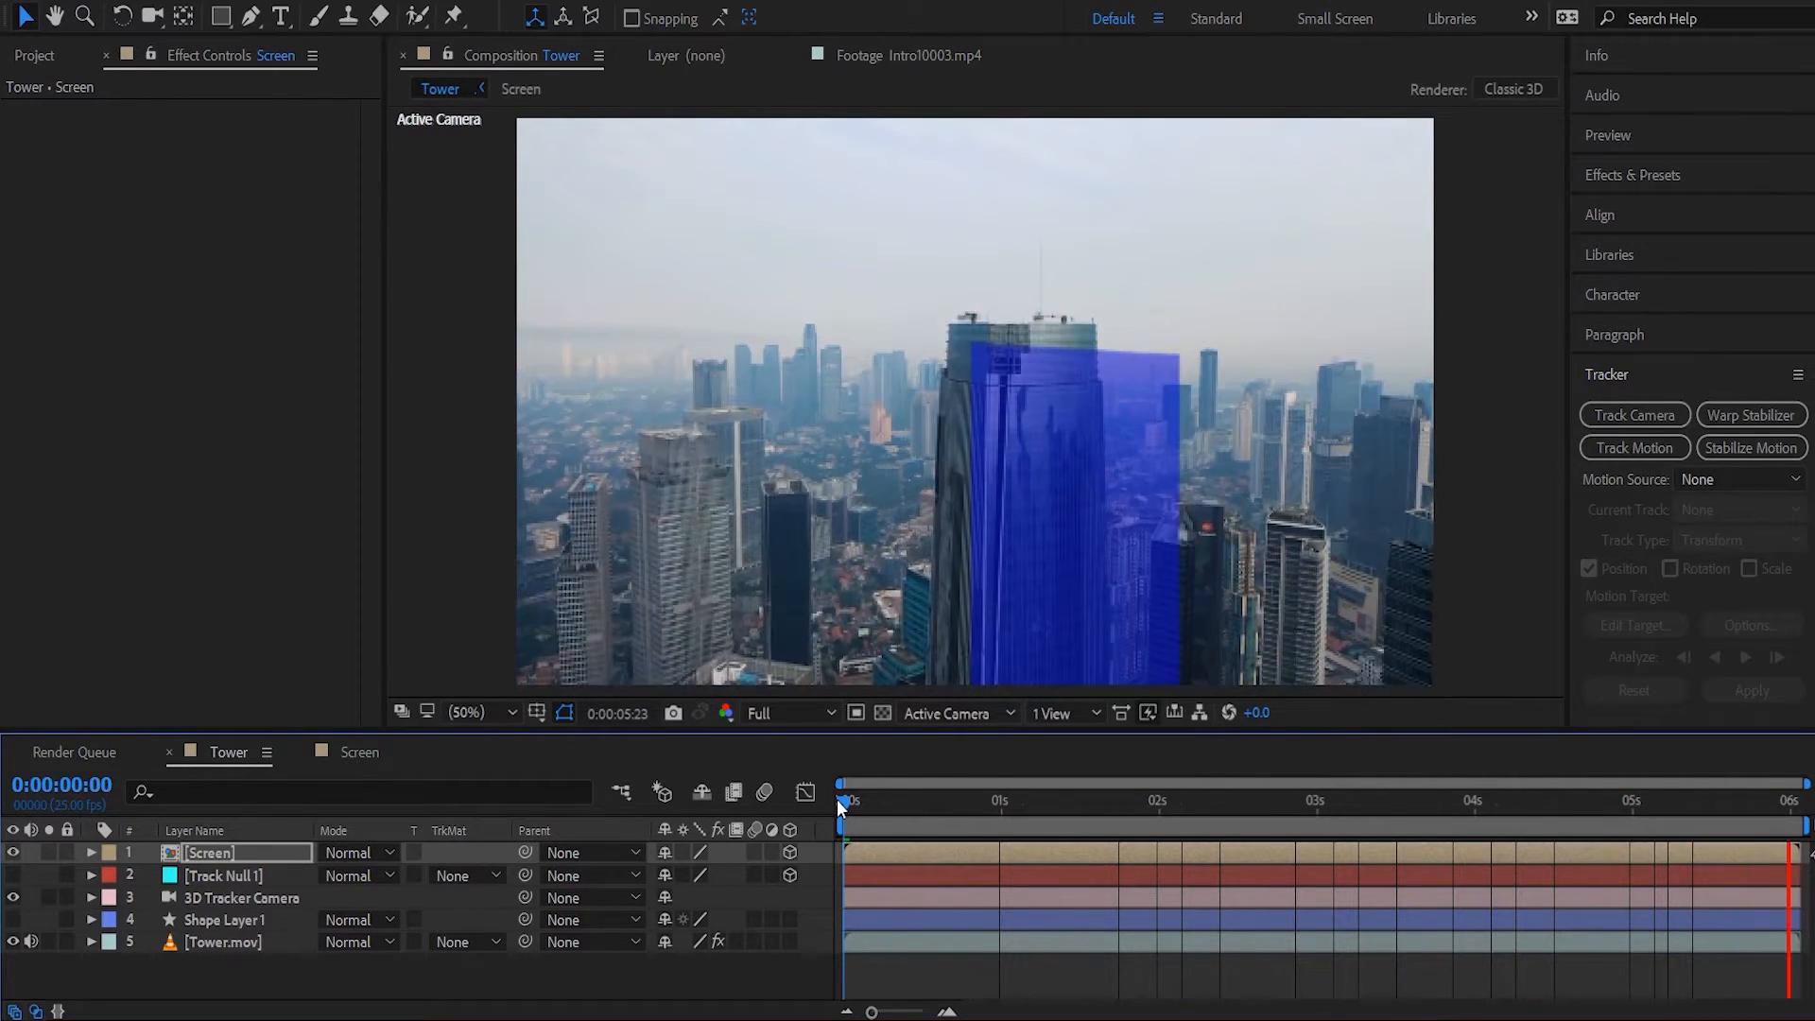
Add Intro10003.mp4 to the Screen composition and place it beneath Shape Layer 2.
left_click(133, 848)
double_click(185, 855)
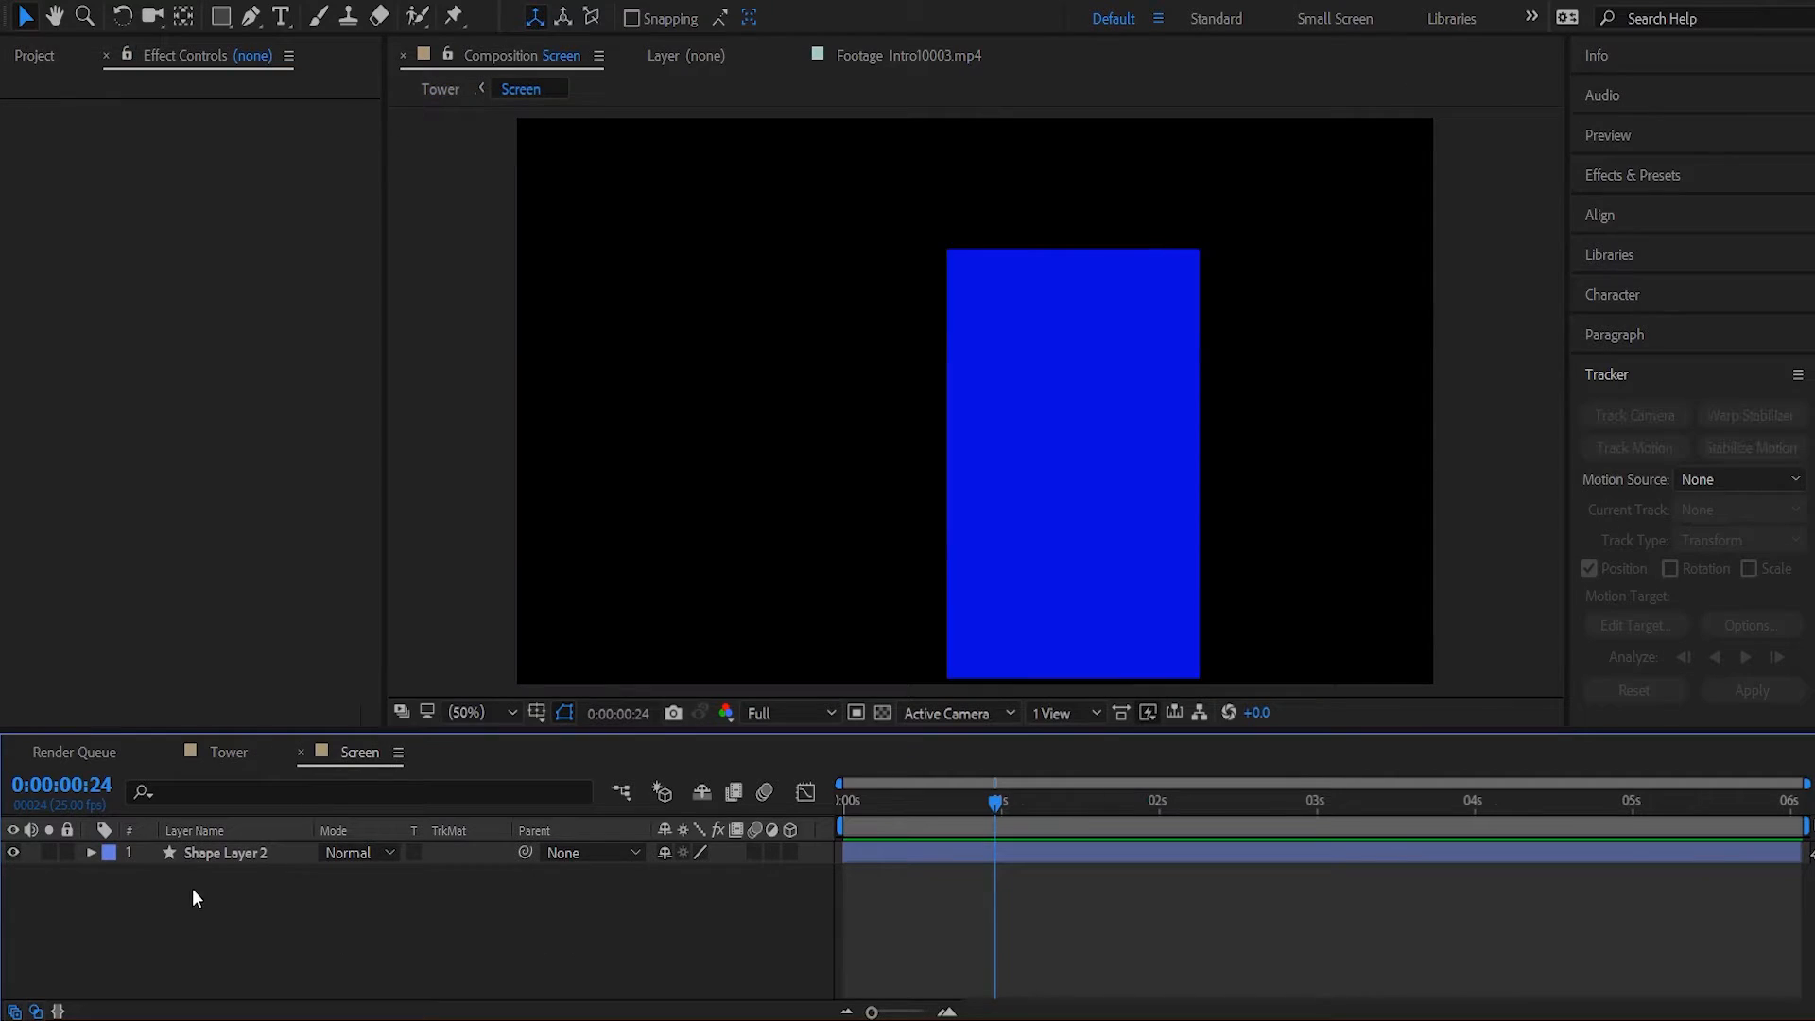
left_click(36, 58)
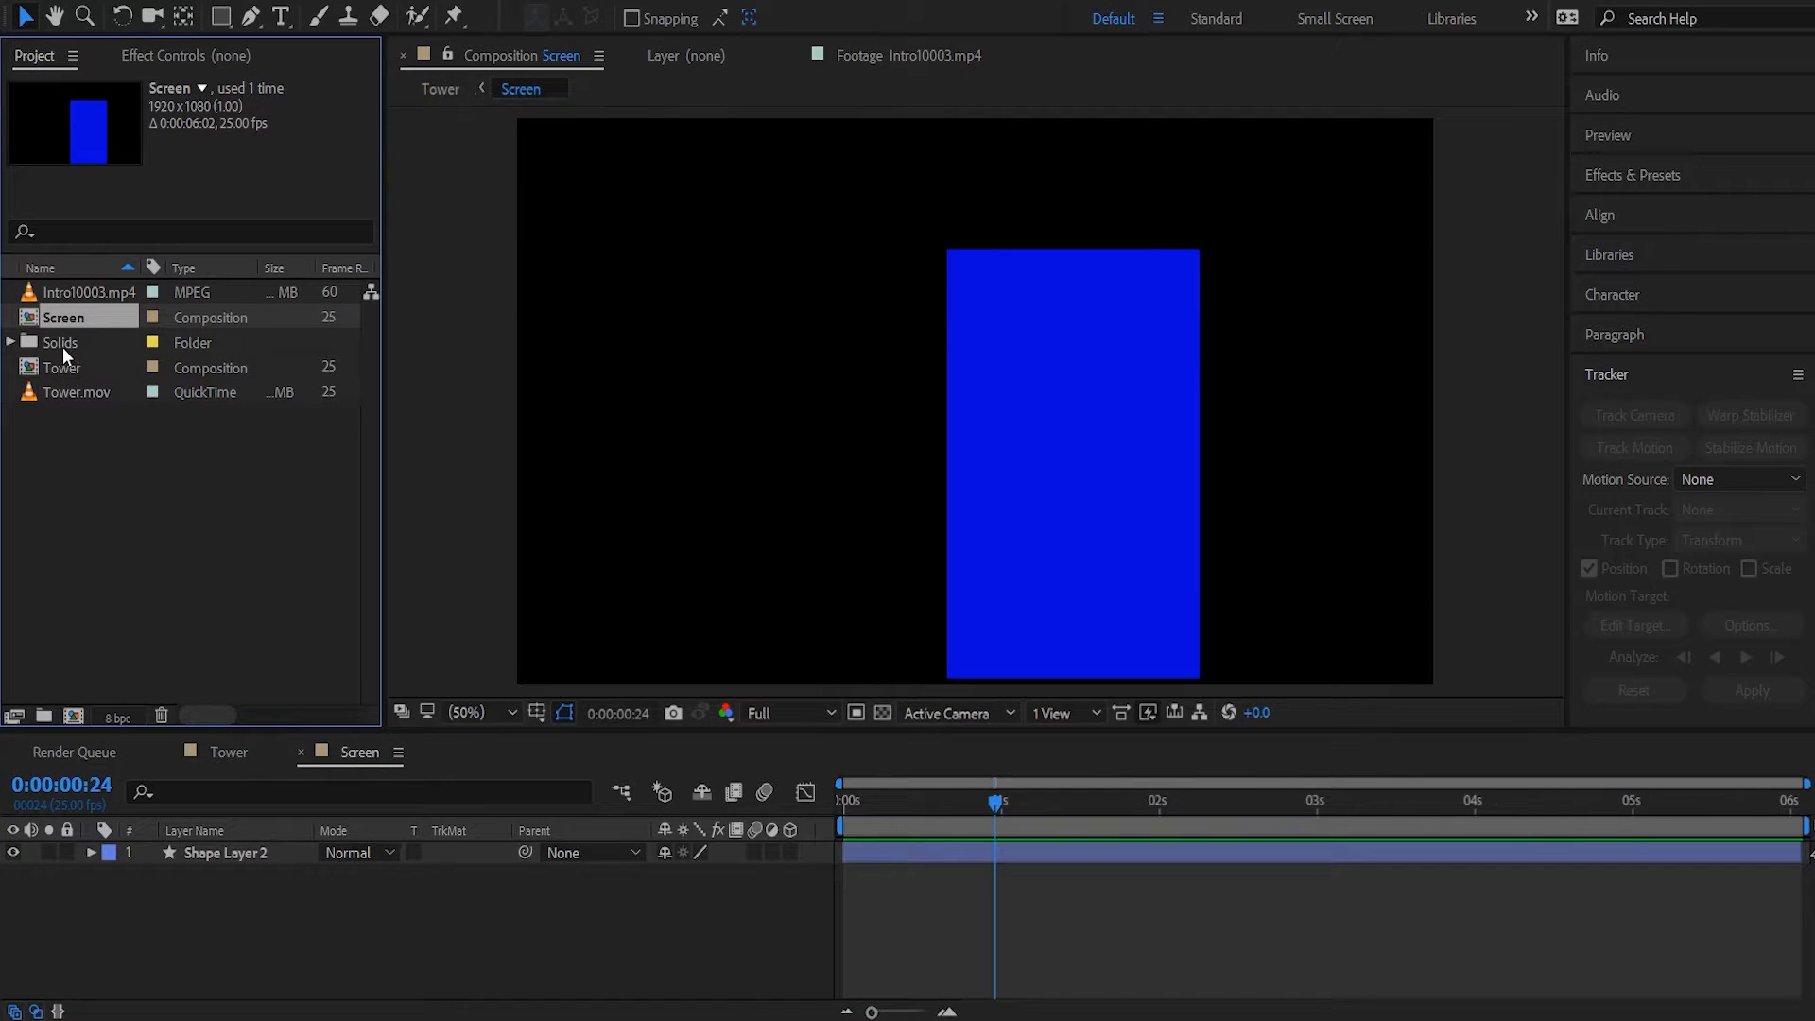
left_click(82, 293)
left_click_drag(87, 295, 1008, 404)
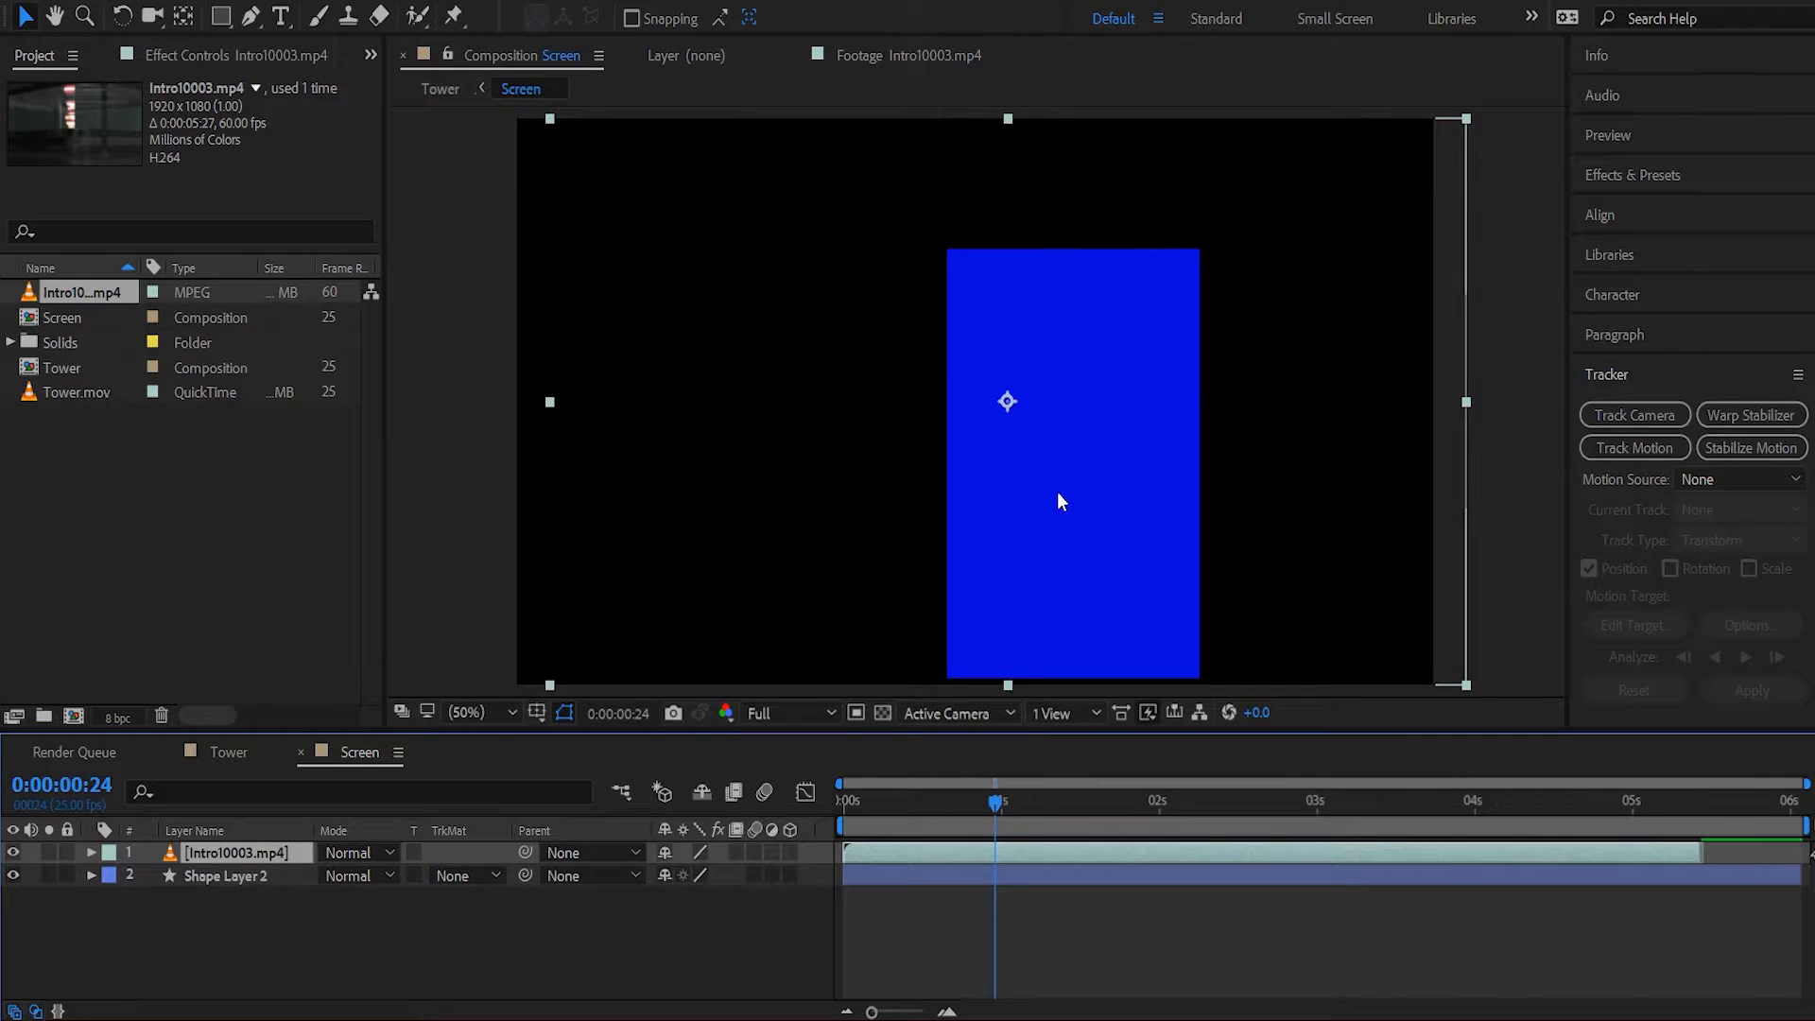
left_click_drag(291, 852, 248, 909)
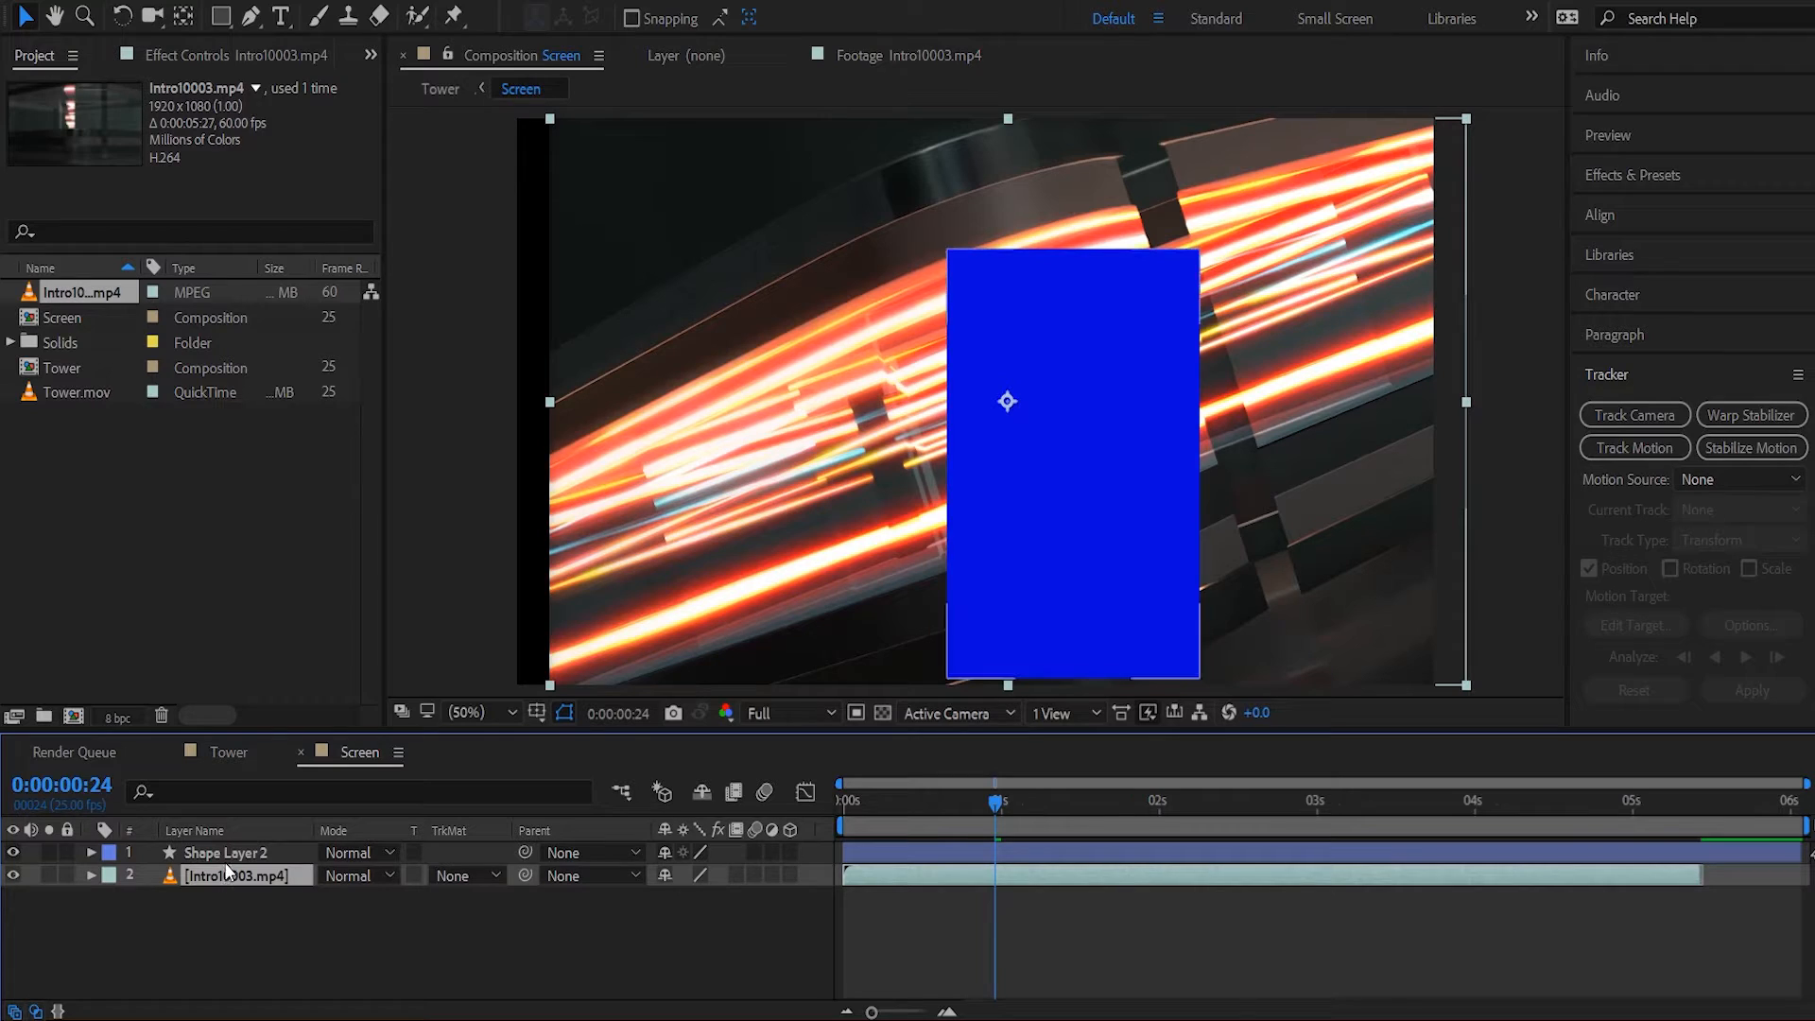
Set Shape Layer 2's opacity to 50% in the Screen composition.
left_click(229, 854)
key("t")
left_click(667, 875)
type("50")
key("Return")
Time-stretch the Intro10003.mp4 layer in the Screen composition with a stretch factor of 125.
left_click(246, 900)
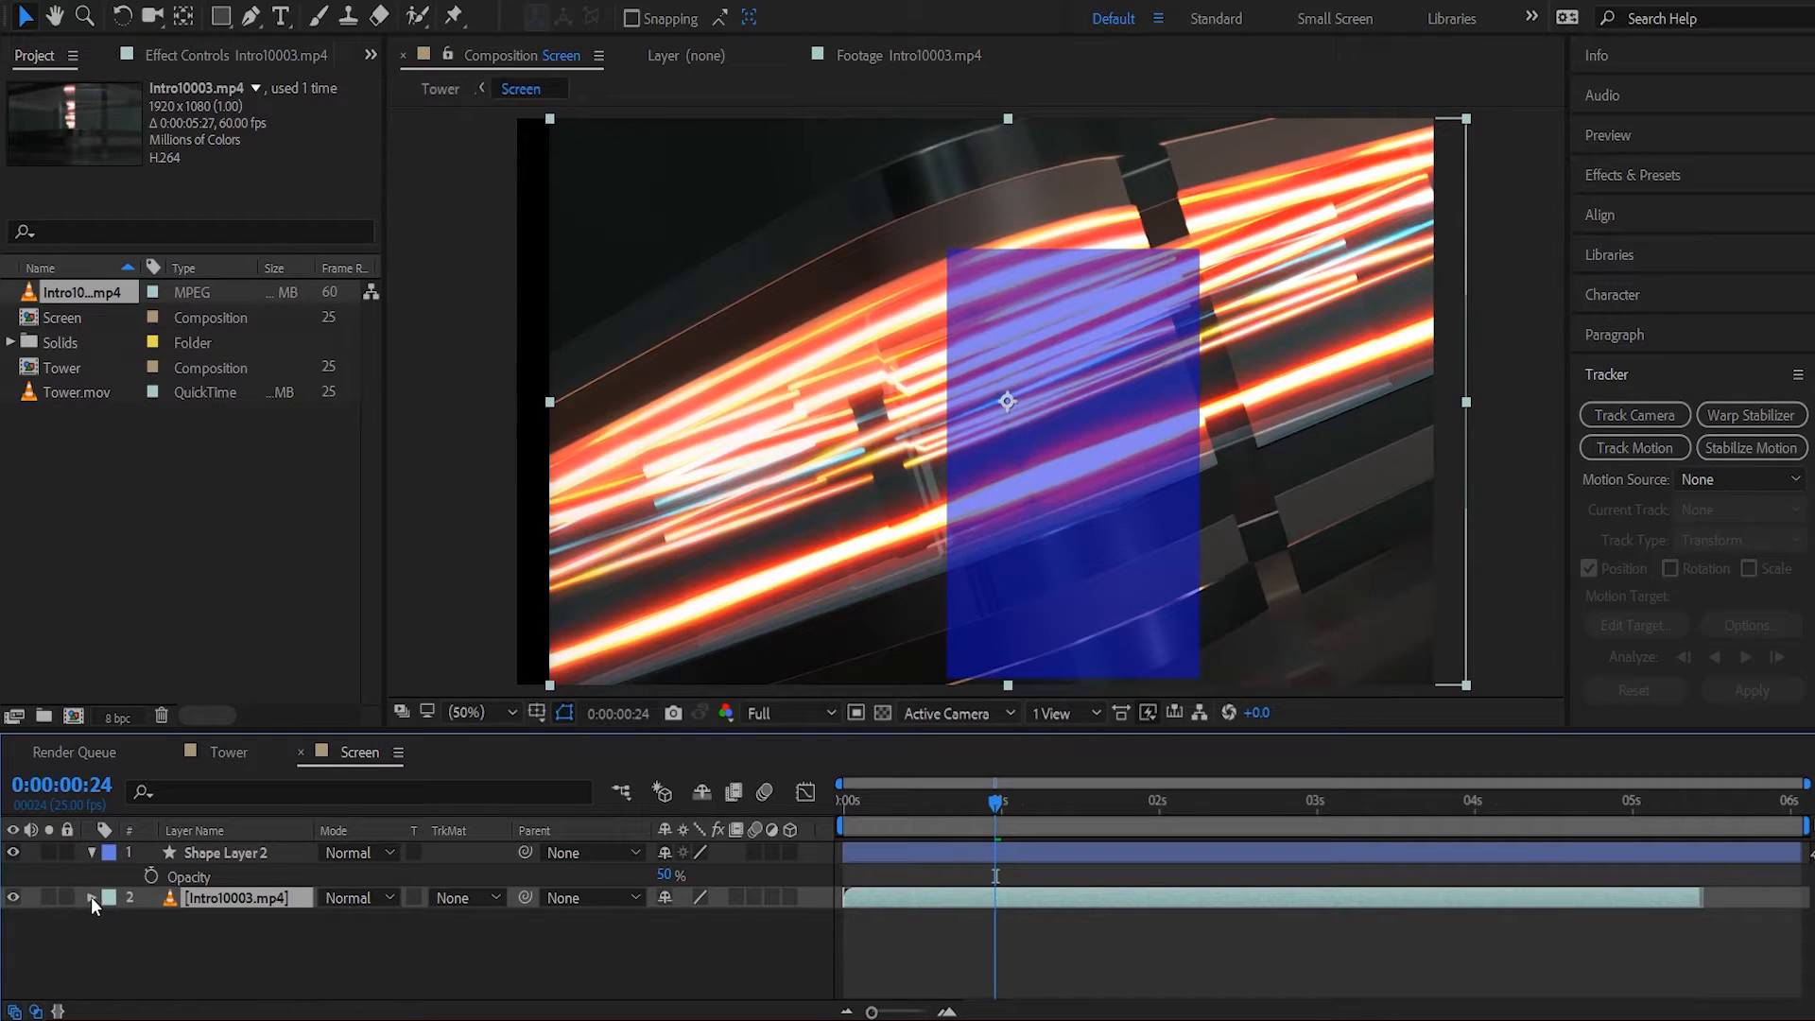
left_click_drag(1692, 800, 1541, 807)
right_click(1512, 896)
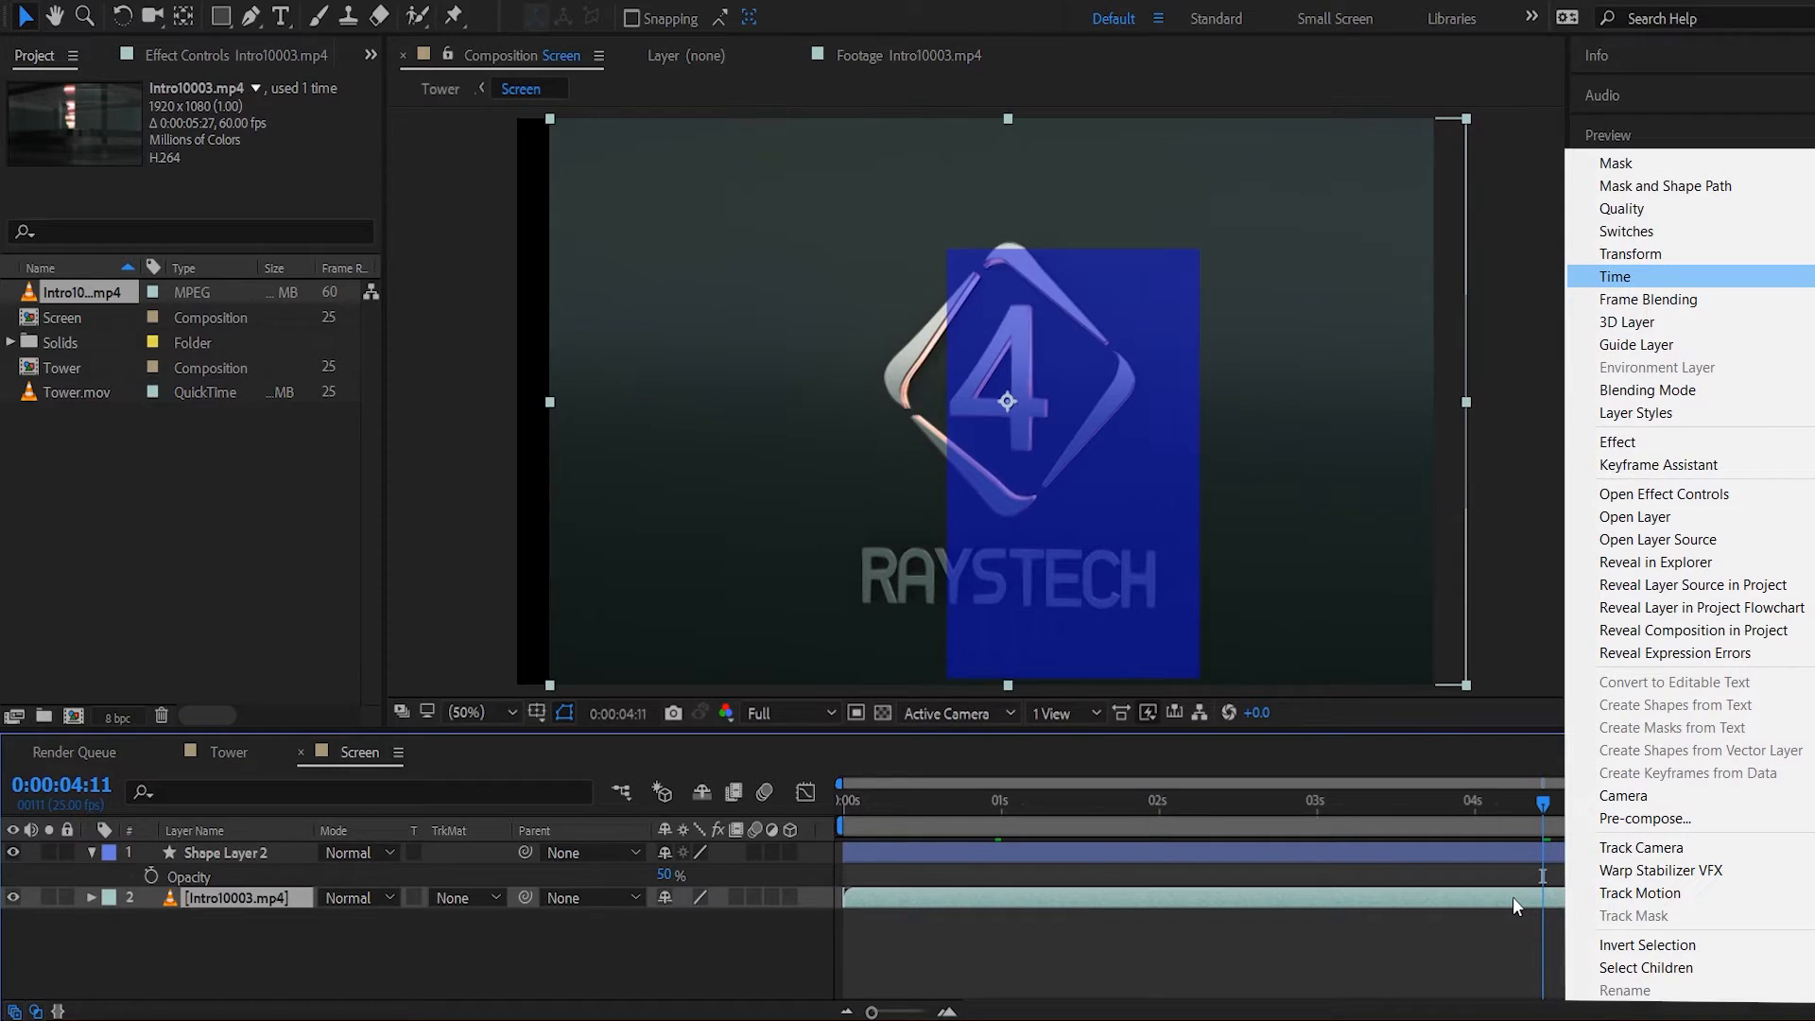
key("Right")
key("Down")
key("Down")
key("Return")
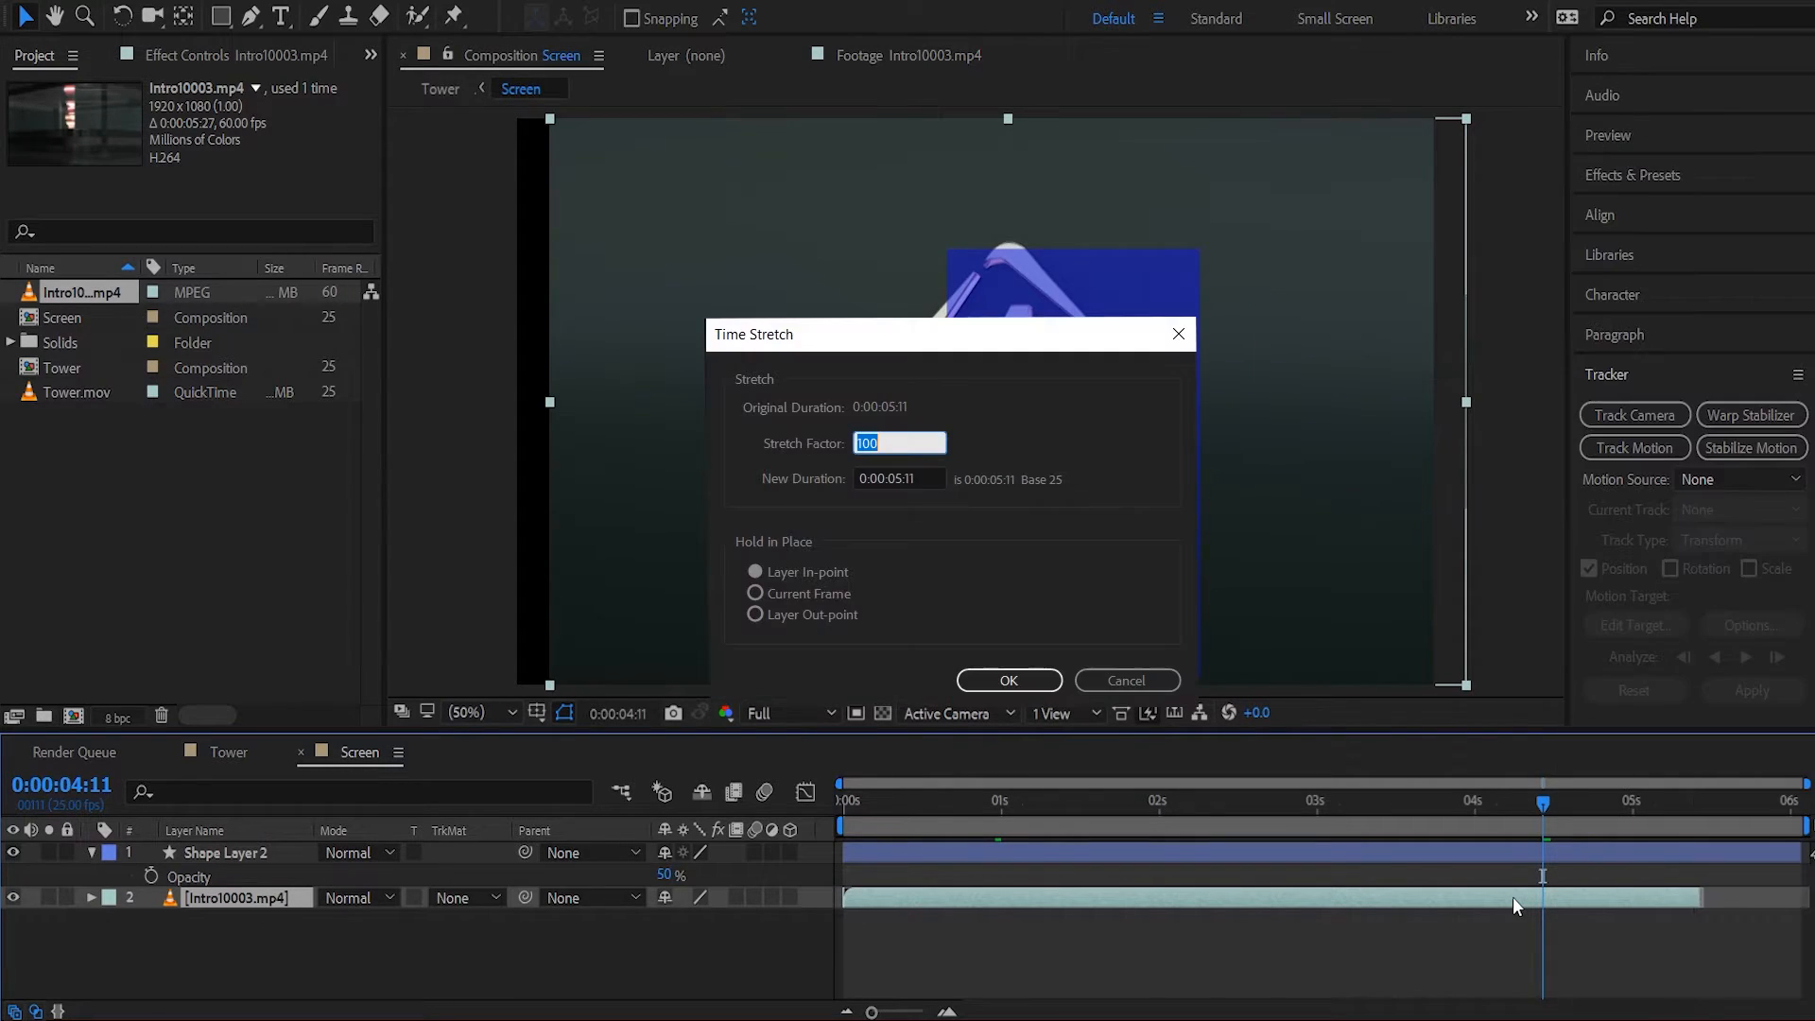
type("125")
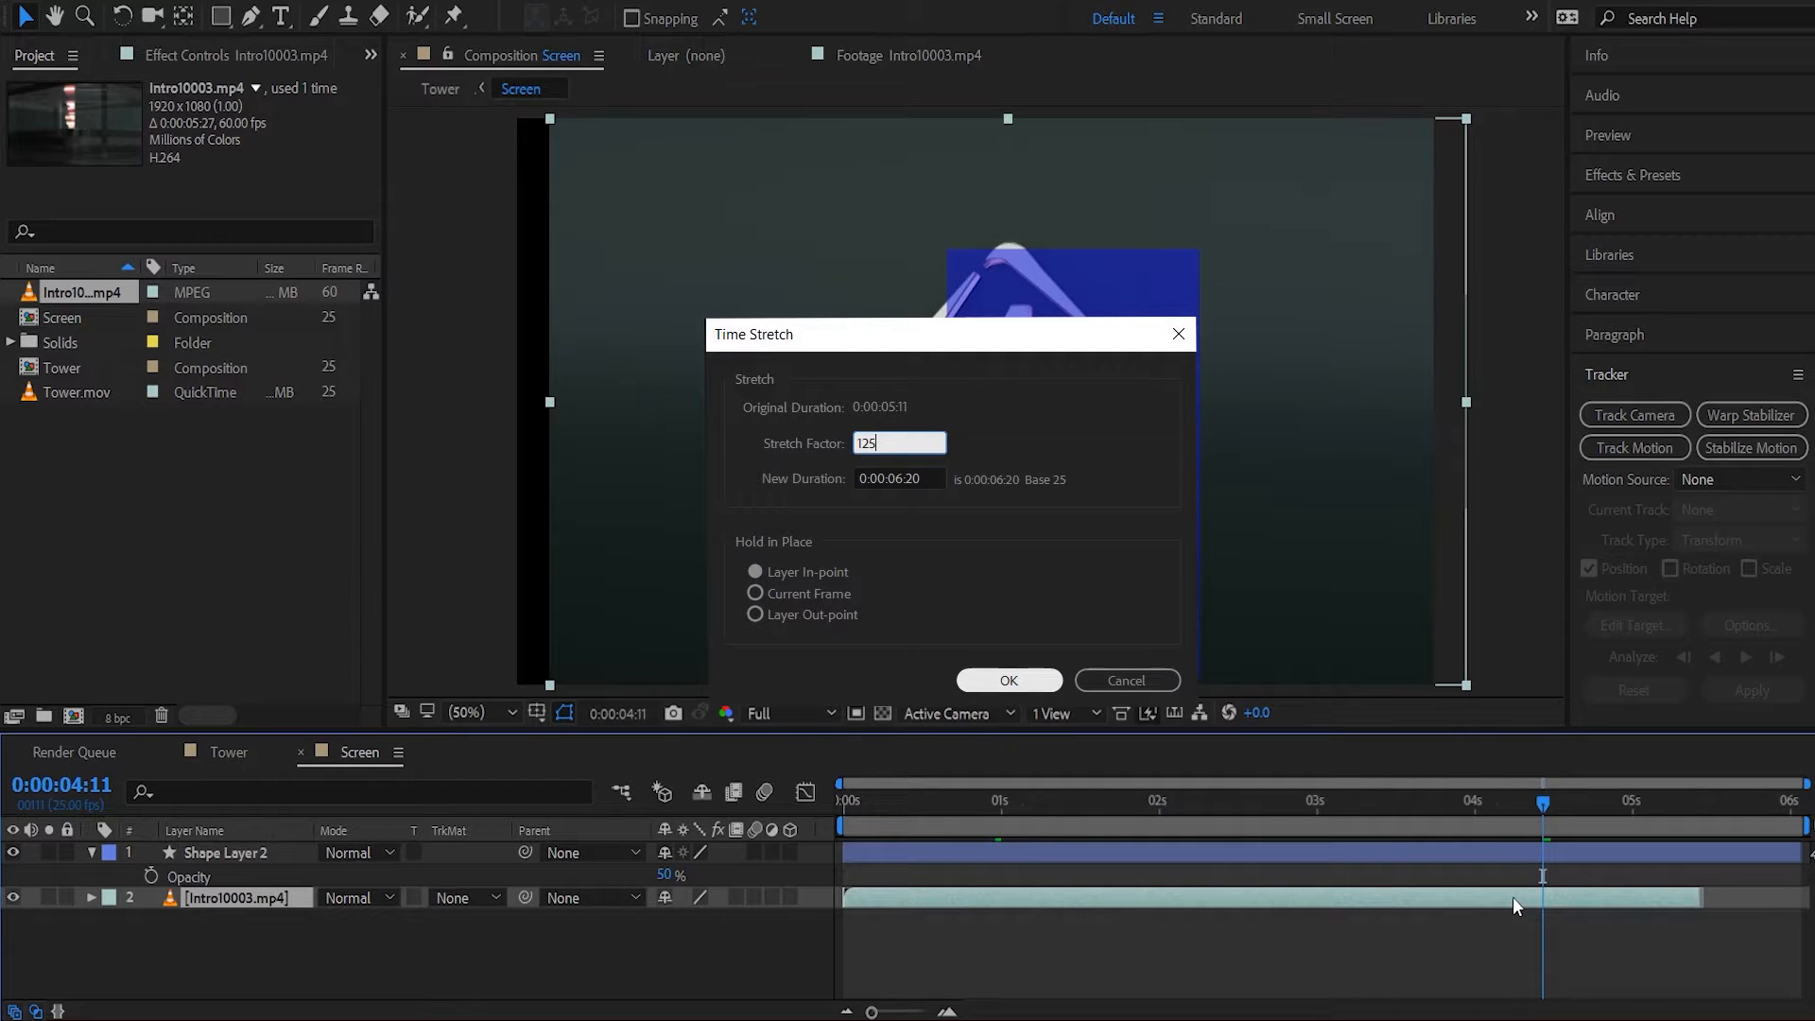
key("Return")
At 0:00:06:01, scale down the Intro10003.mp4 layer and position it at 1166, 644 so its logo fits inside the blue rectangle.
left_click_drag(1543, 804, 1798, 806)
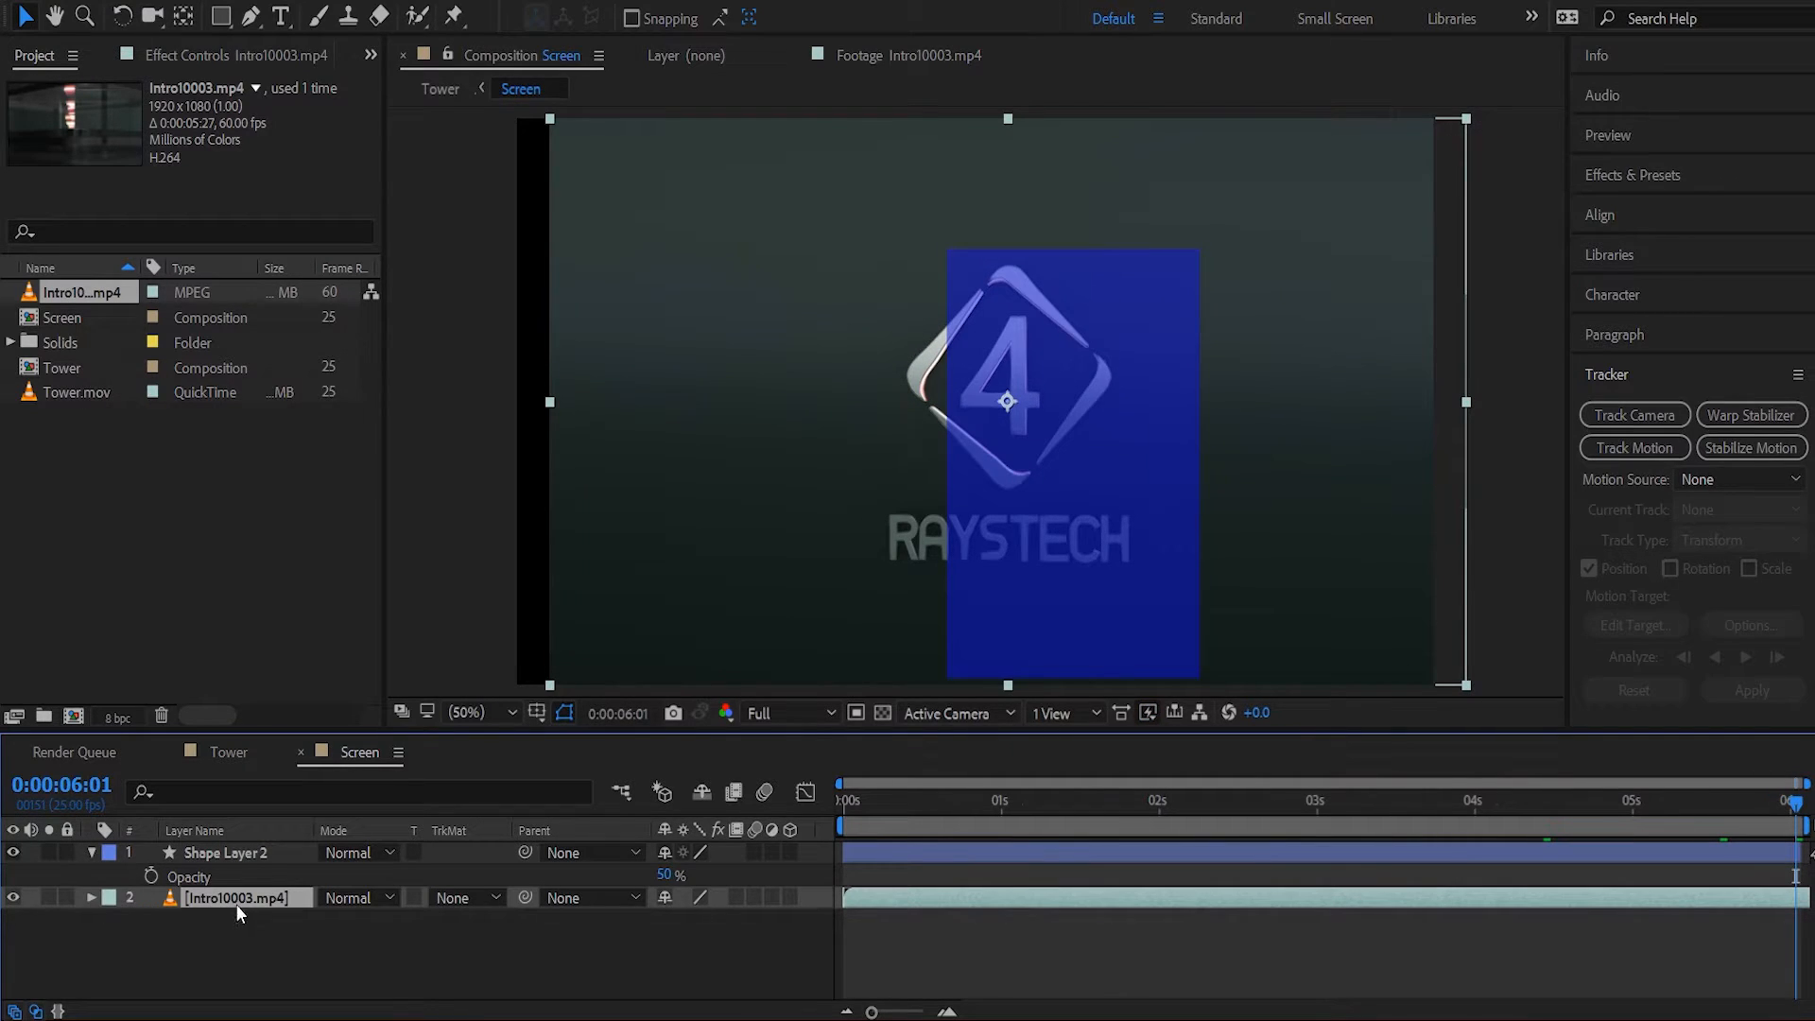
key("s")
left_click(665, 920)
mouse_move(690, 921)
left_mouse_down()
mouse_move(674, 930)
mouse_move(801, 923)
mouse_move(678, 923)
left_mouse_up()
key("ctrl+z")
key("p")
key("s")
key("ctrl+z")
left_click(665, 920)
left_click(274, 898)
key("p")
key("s")
left_click(291, 903)
key("p")
left_click(695, 876)
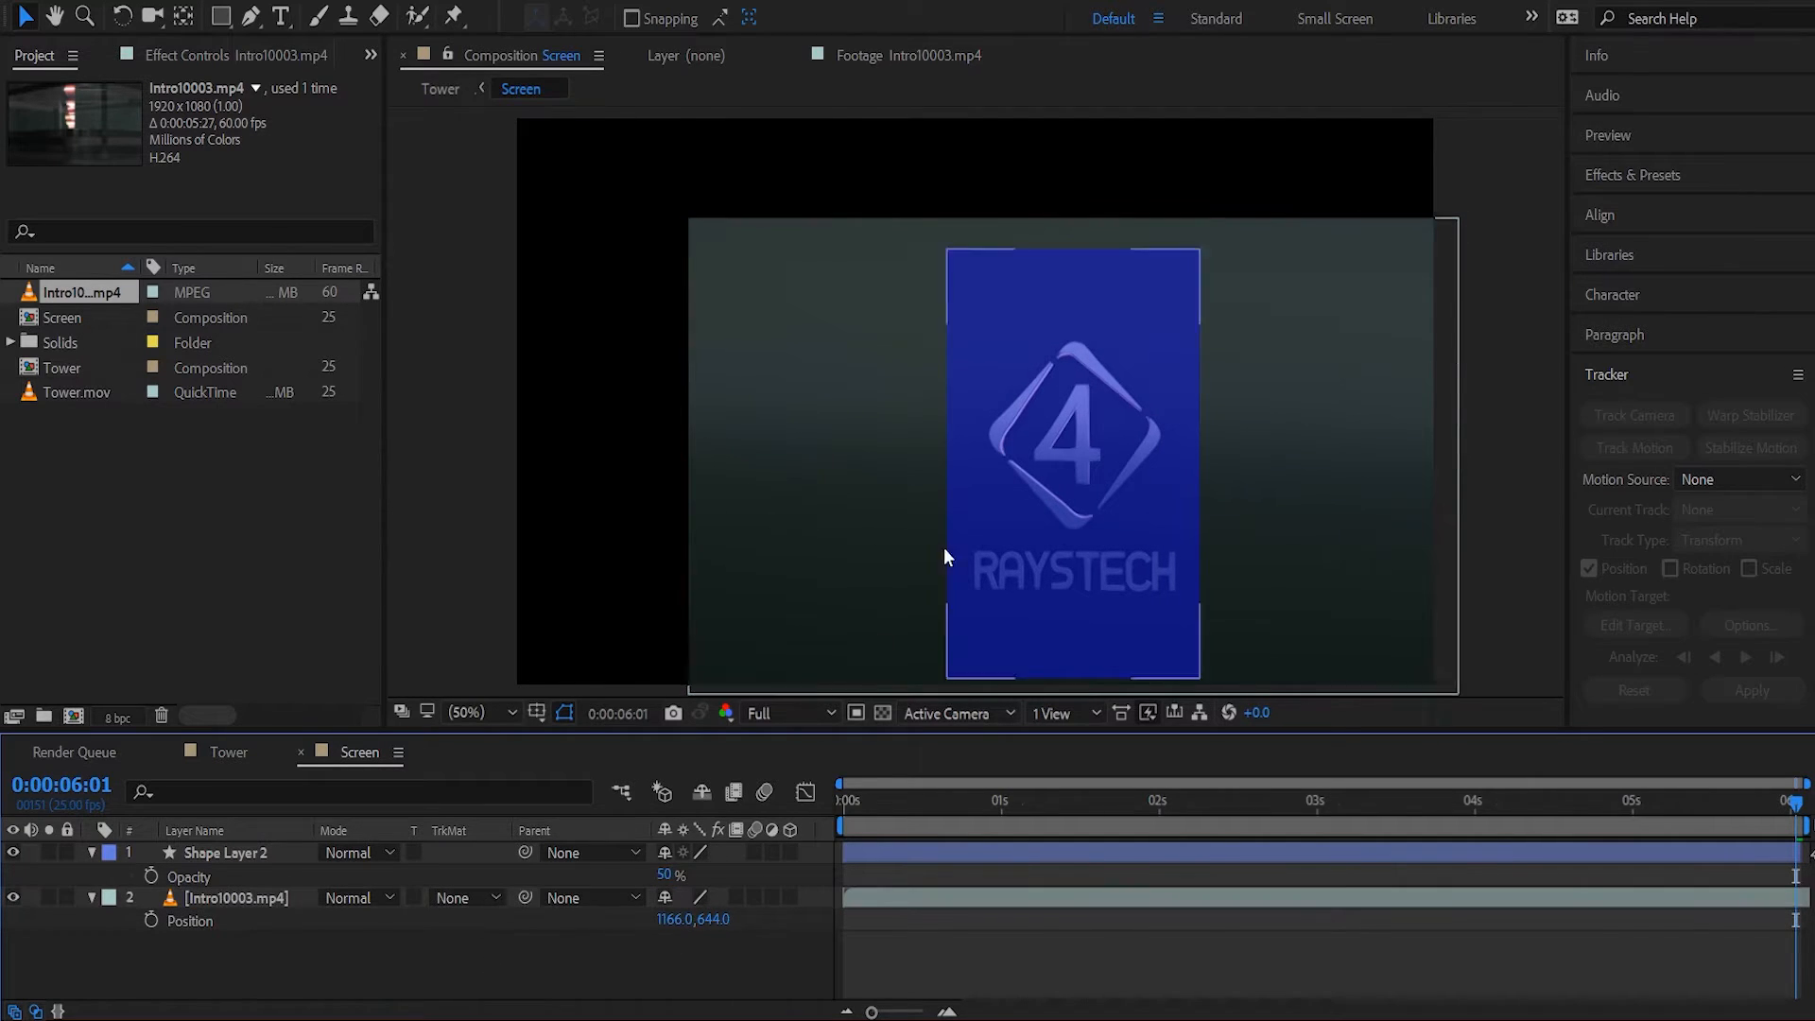
Set the Intro10003.mp4 layer's track matte to Alpha Matte "Shape Layer 2" in the Screen composition.
left_click(91, 855)
left_click(237, 875)
left_click(13, 854)
key("ctrl+z")
left_click(228, 754)
left_click(367, 753)
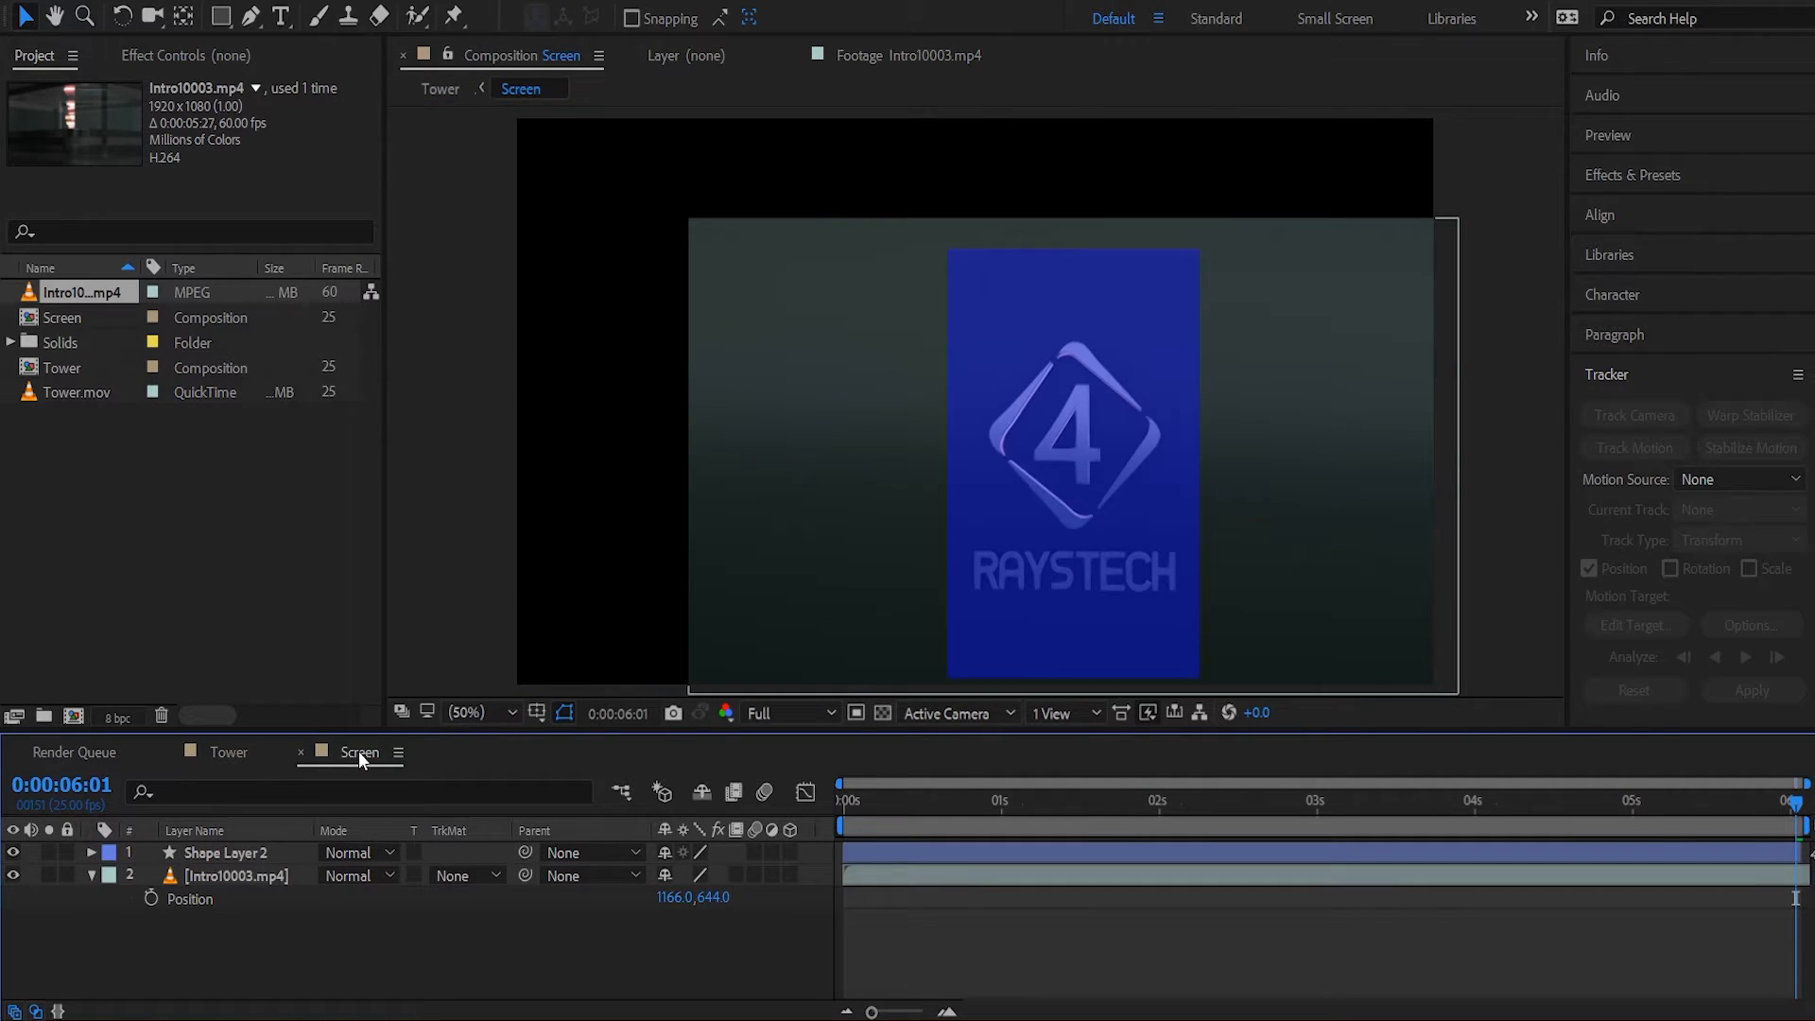
left_click(215, 876)
left_click(446, 875)
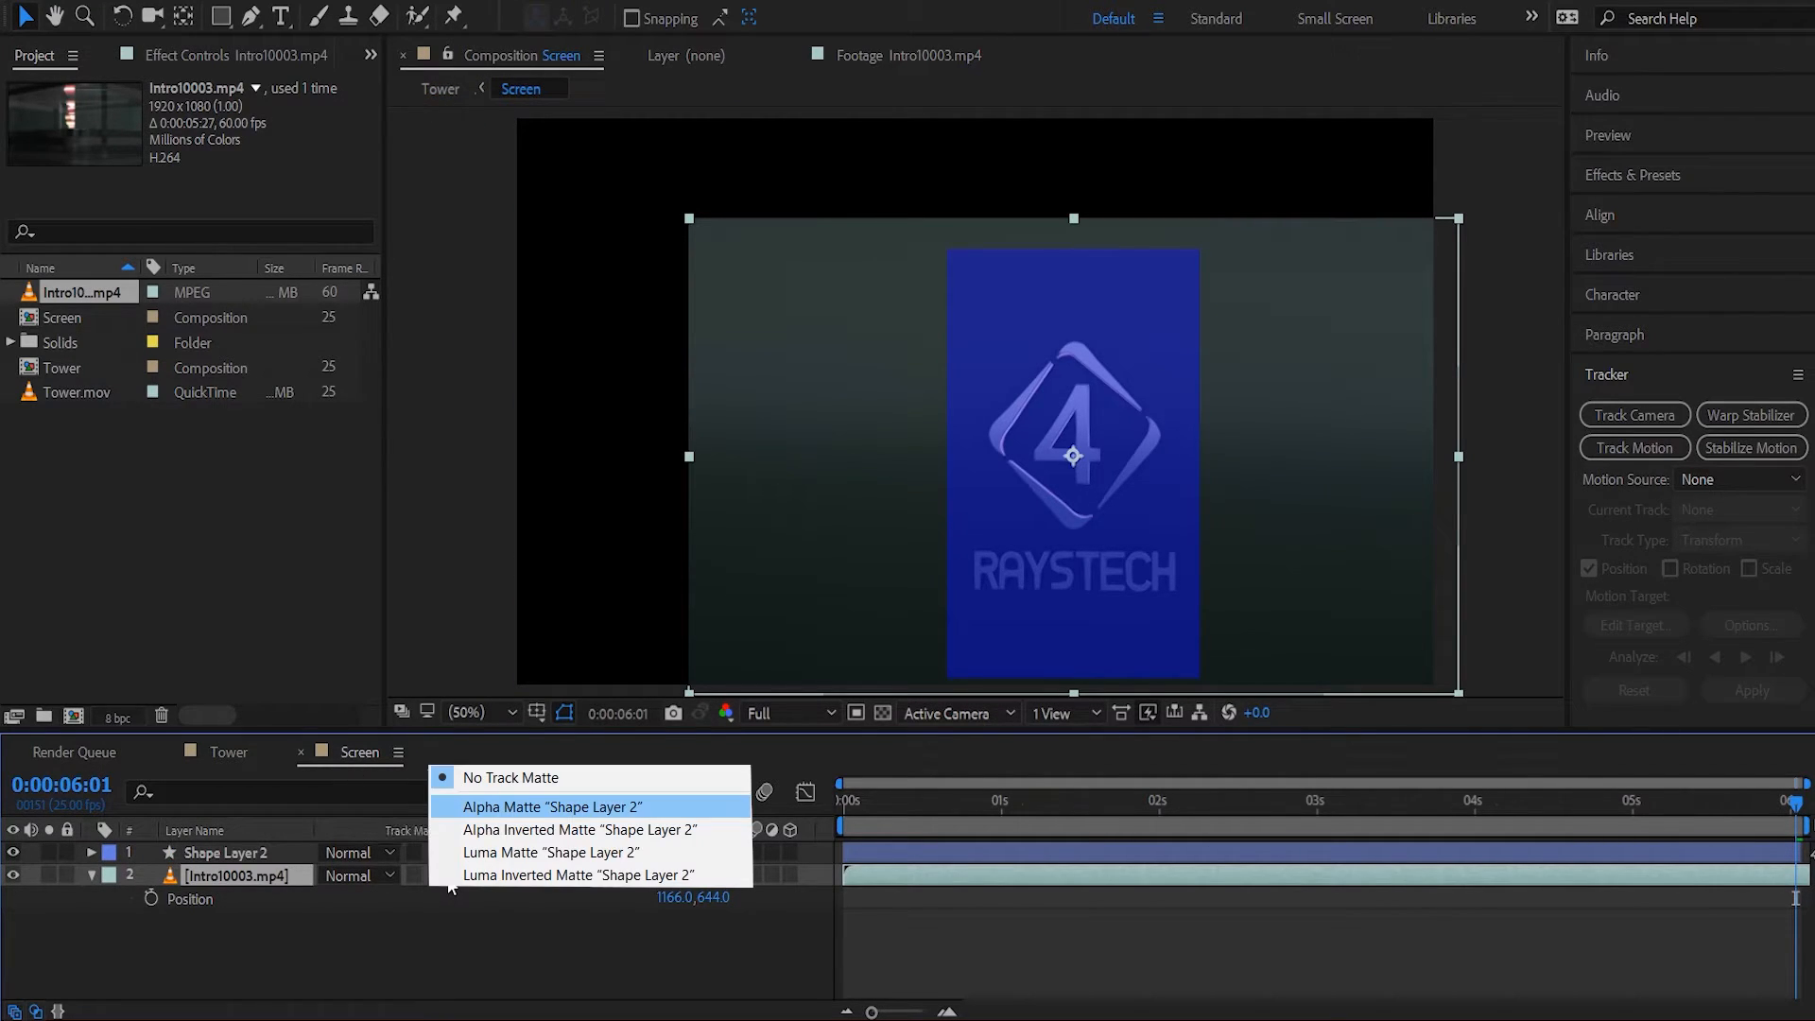
left_click(530, 803)
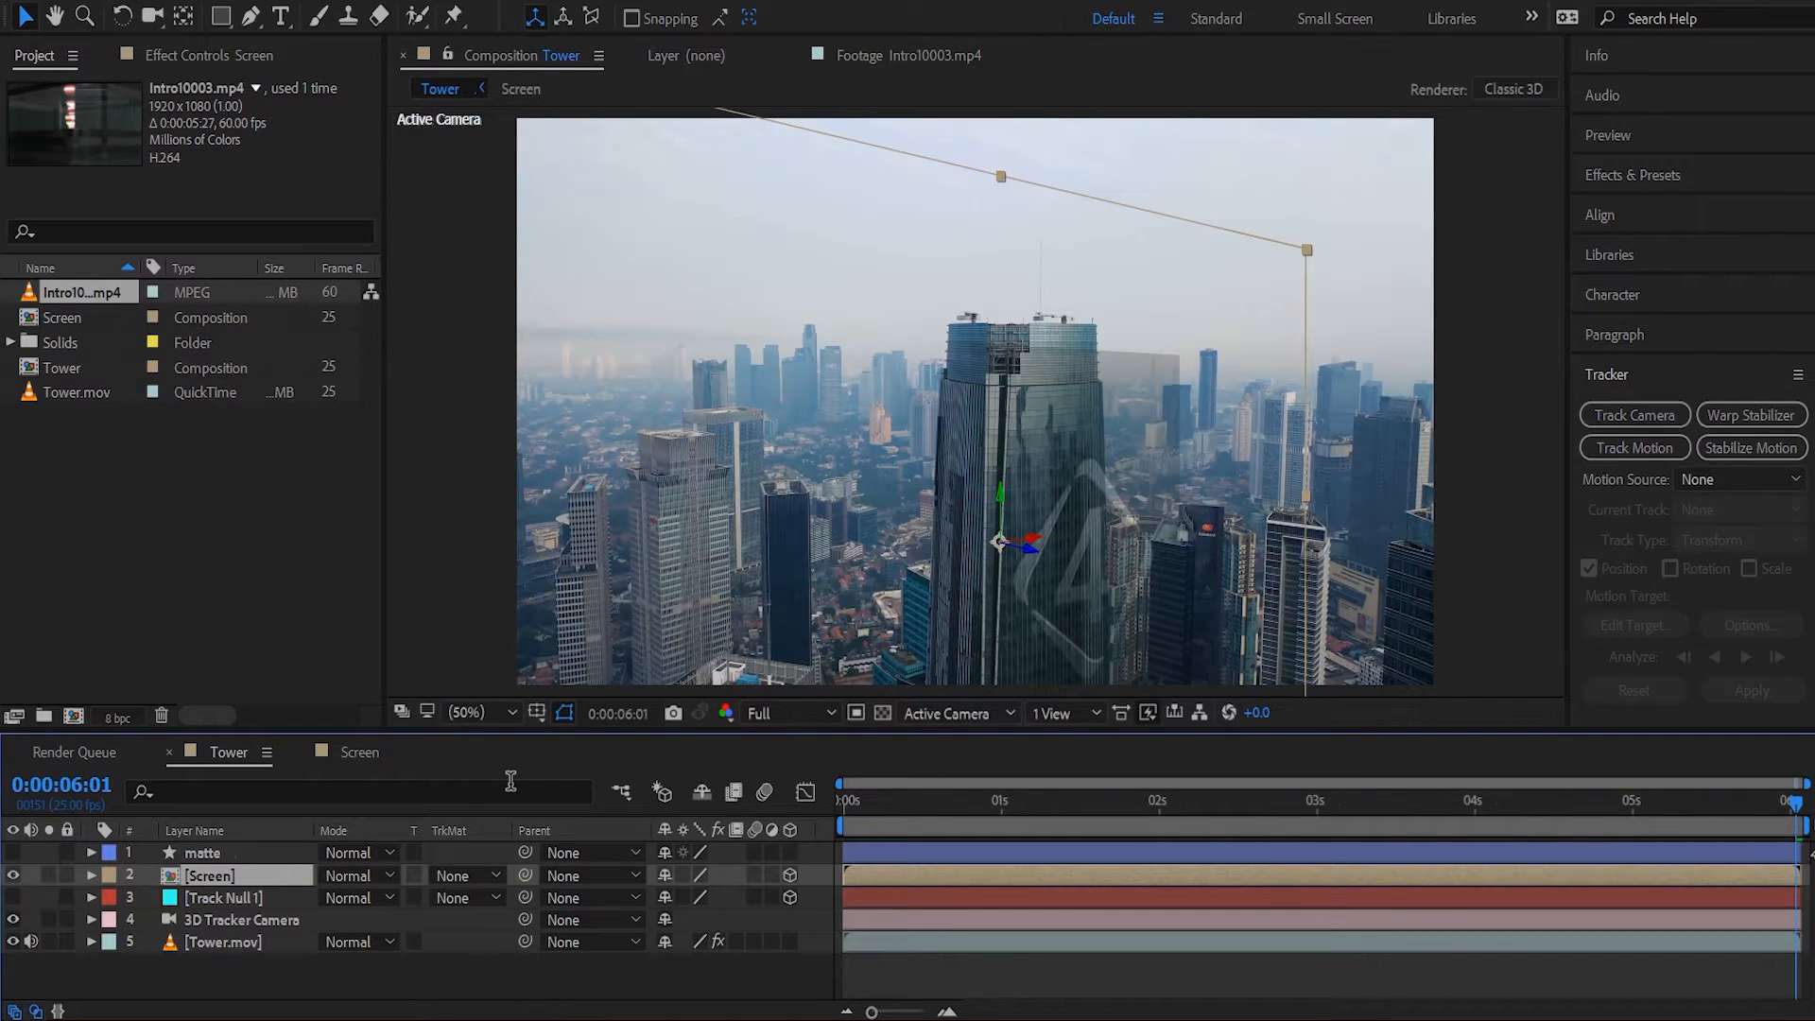
In the Tower composition, set the Screen layer's track matte to Alpha Matte using the matte layer above it.
left_click(206, 851)
left_click(206, 872)
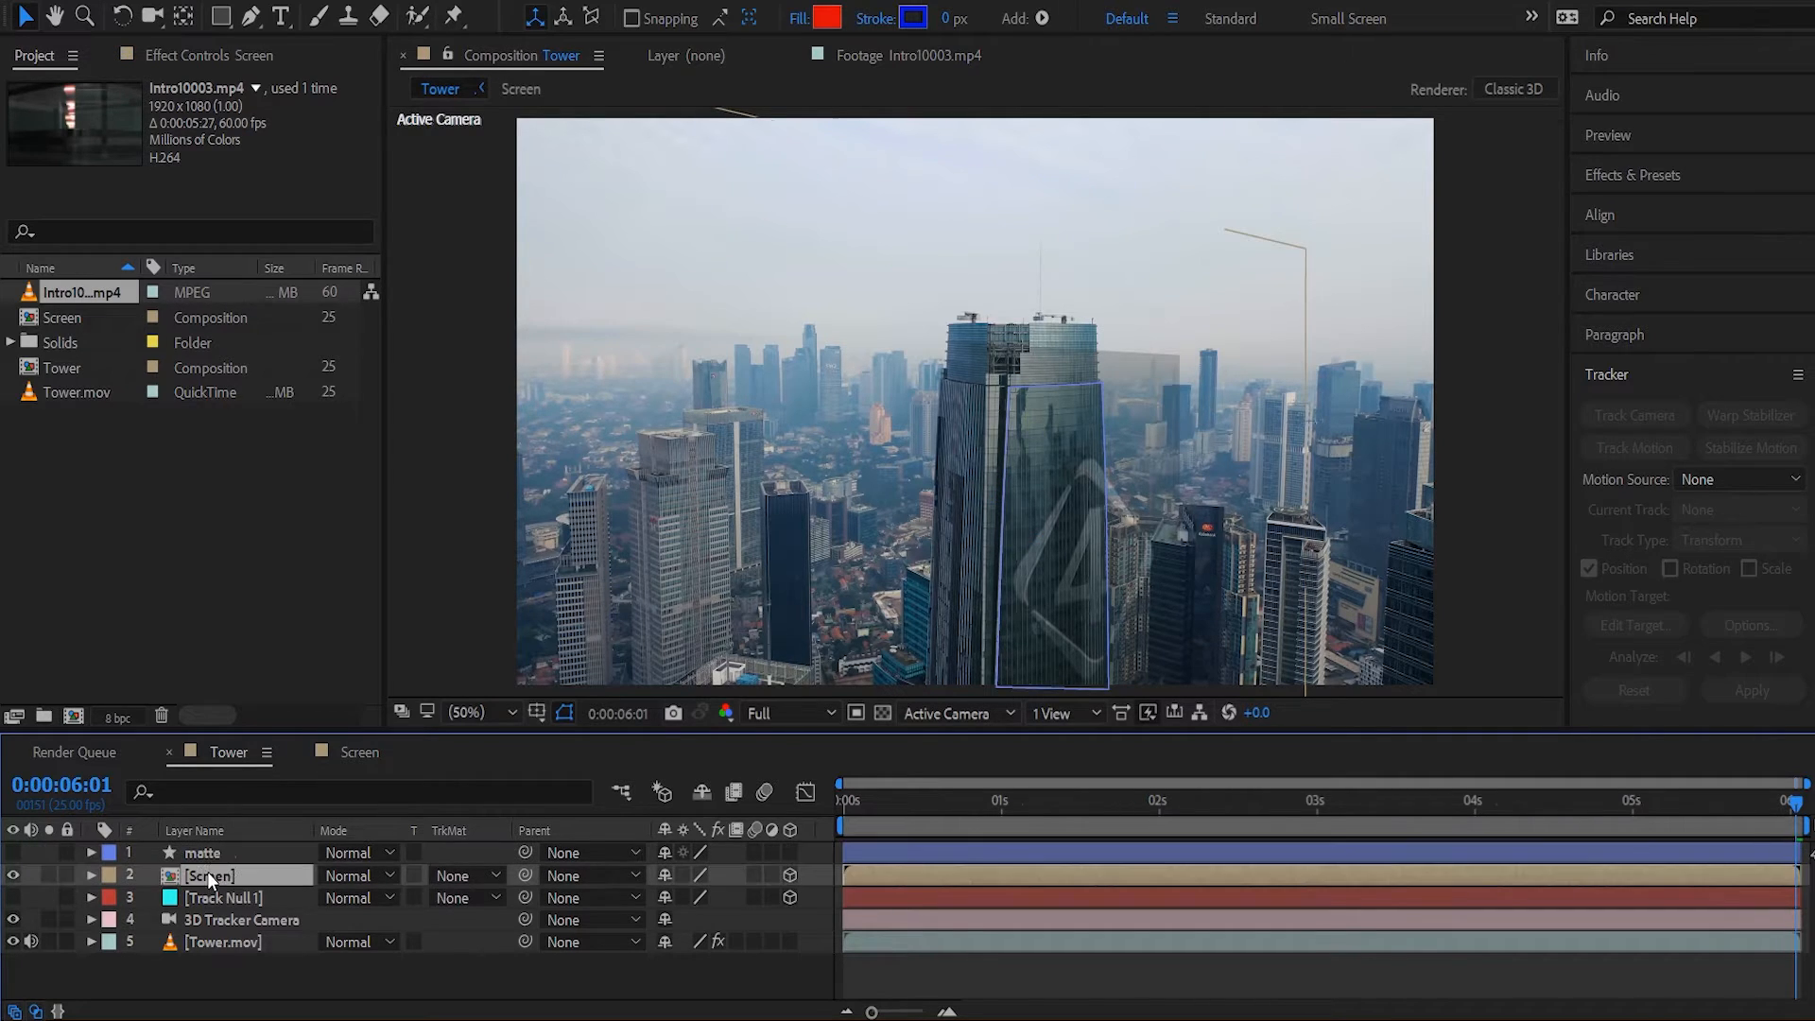
left_click(461, 877)
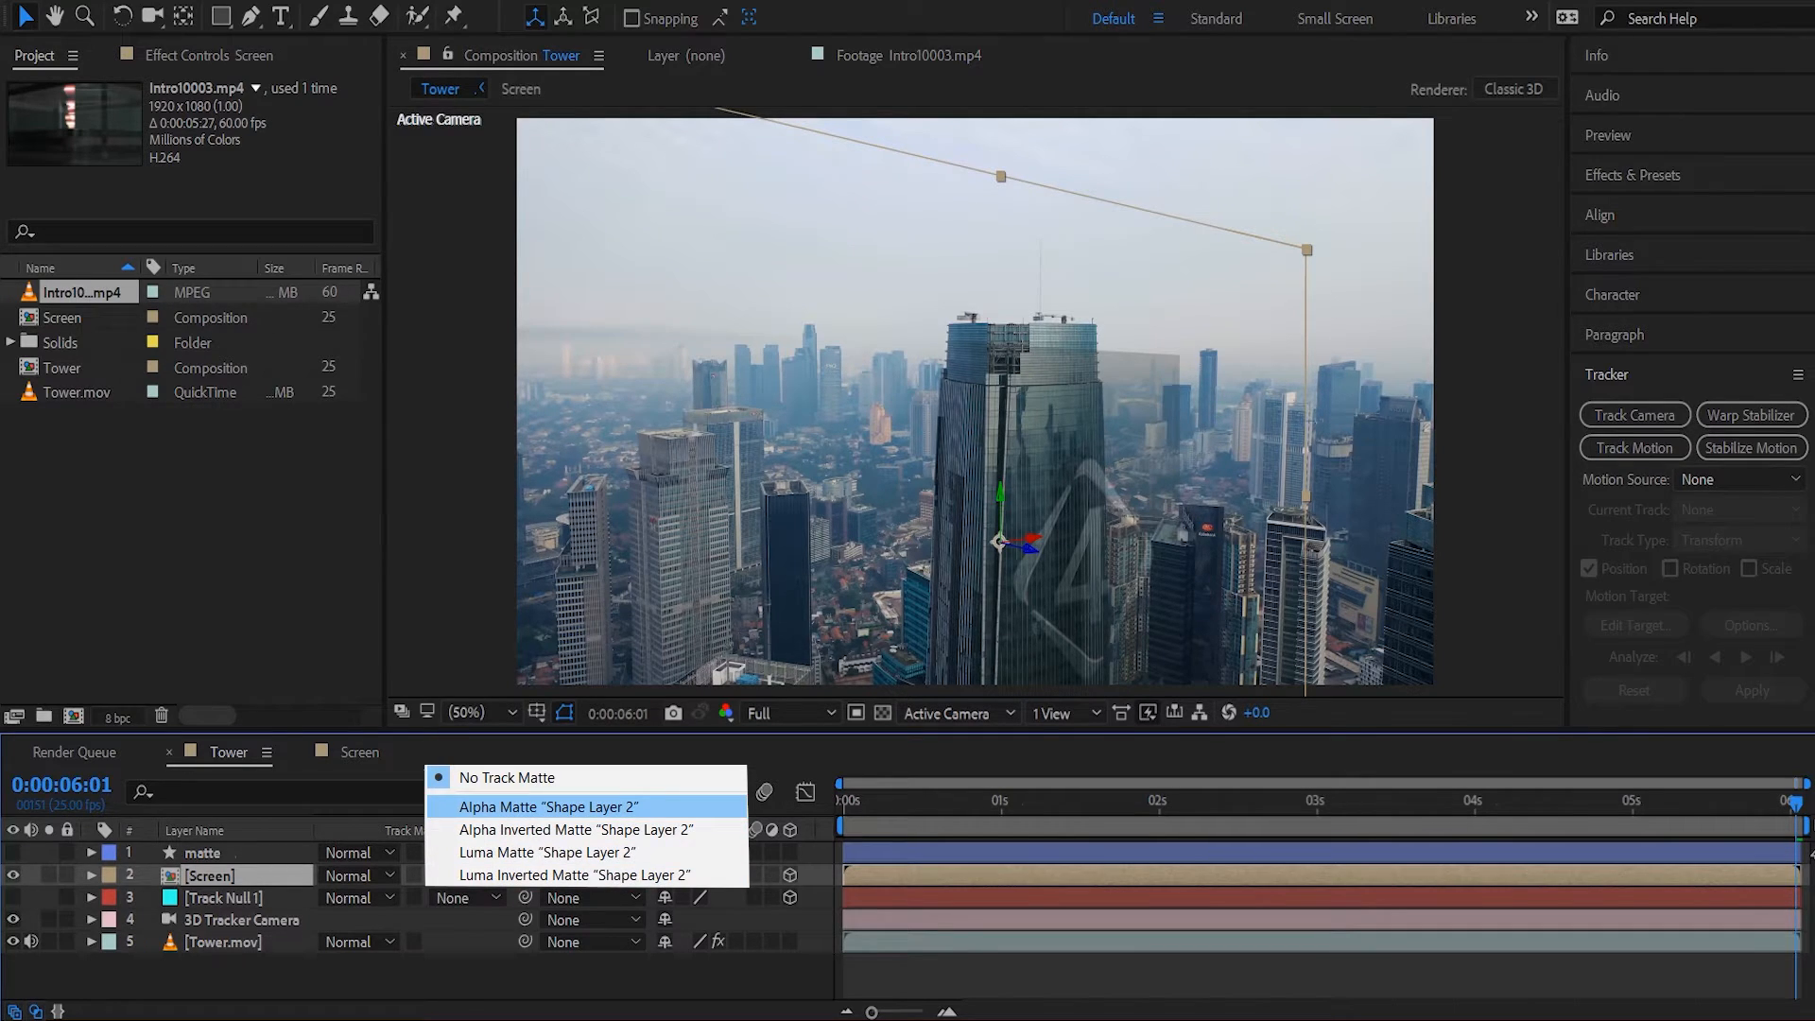
left_click(506, 806)
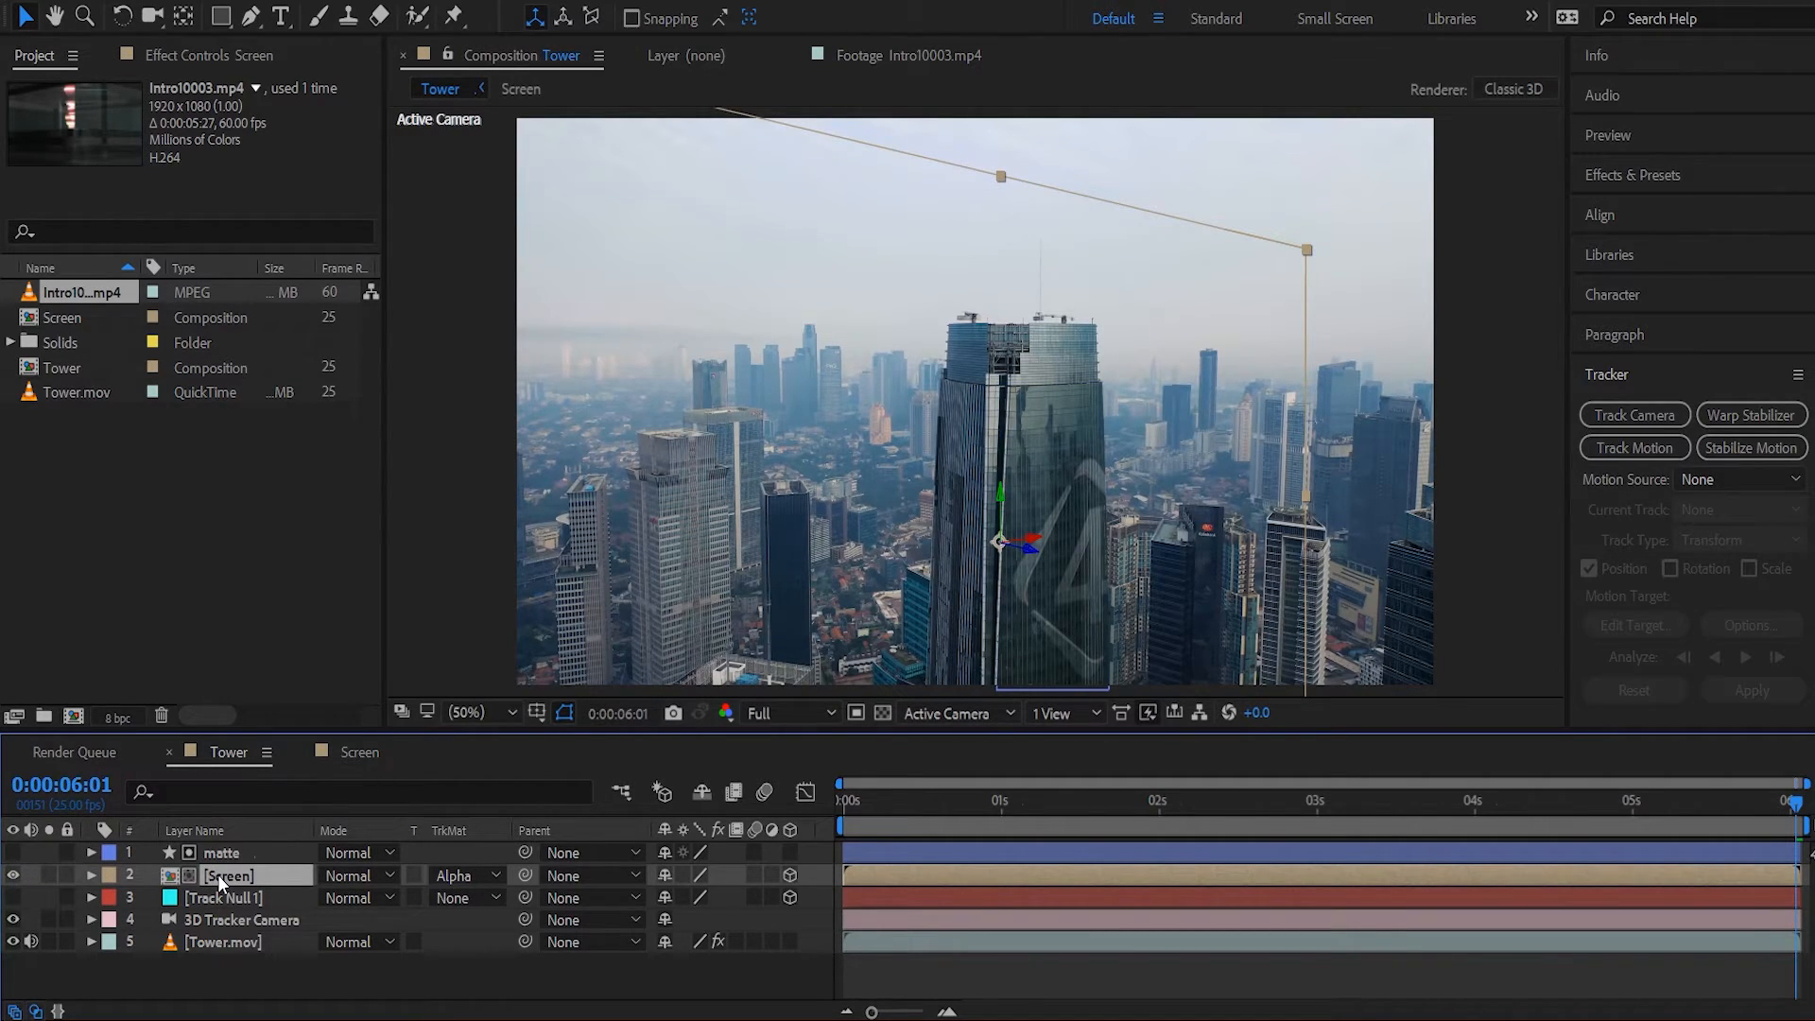
Play the Tower composition from the start to check the matted video on the building.
key("t")
key("t")
key("Home")
key("space")
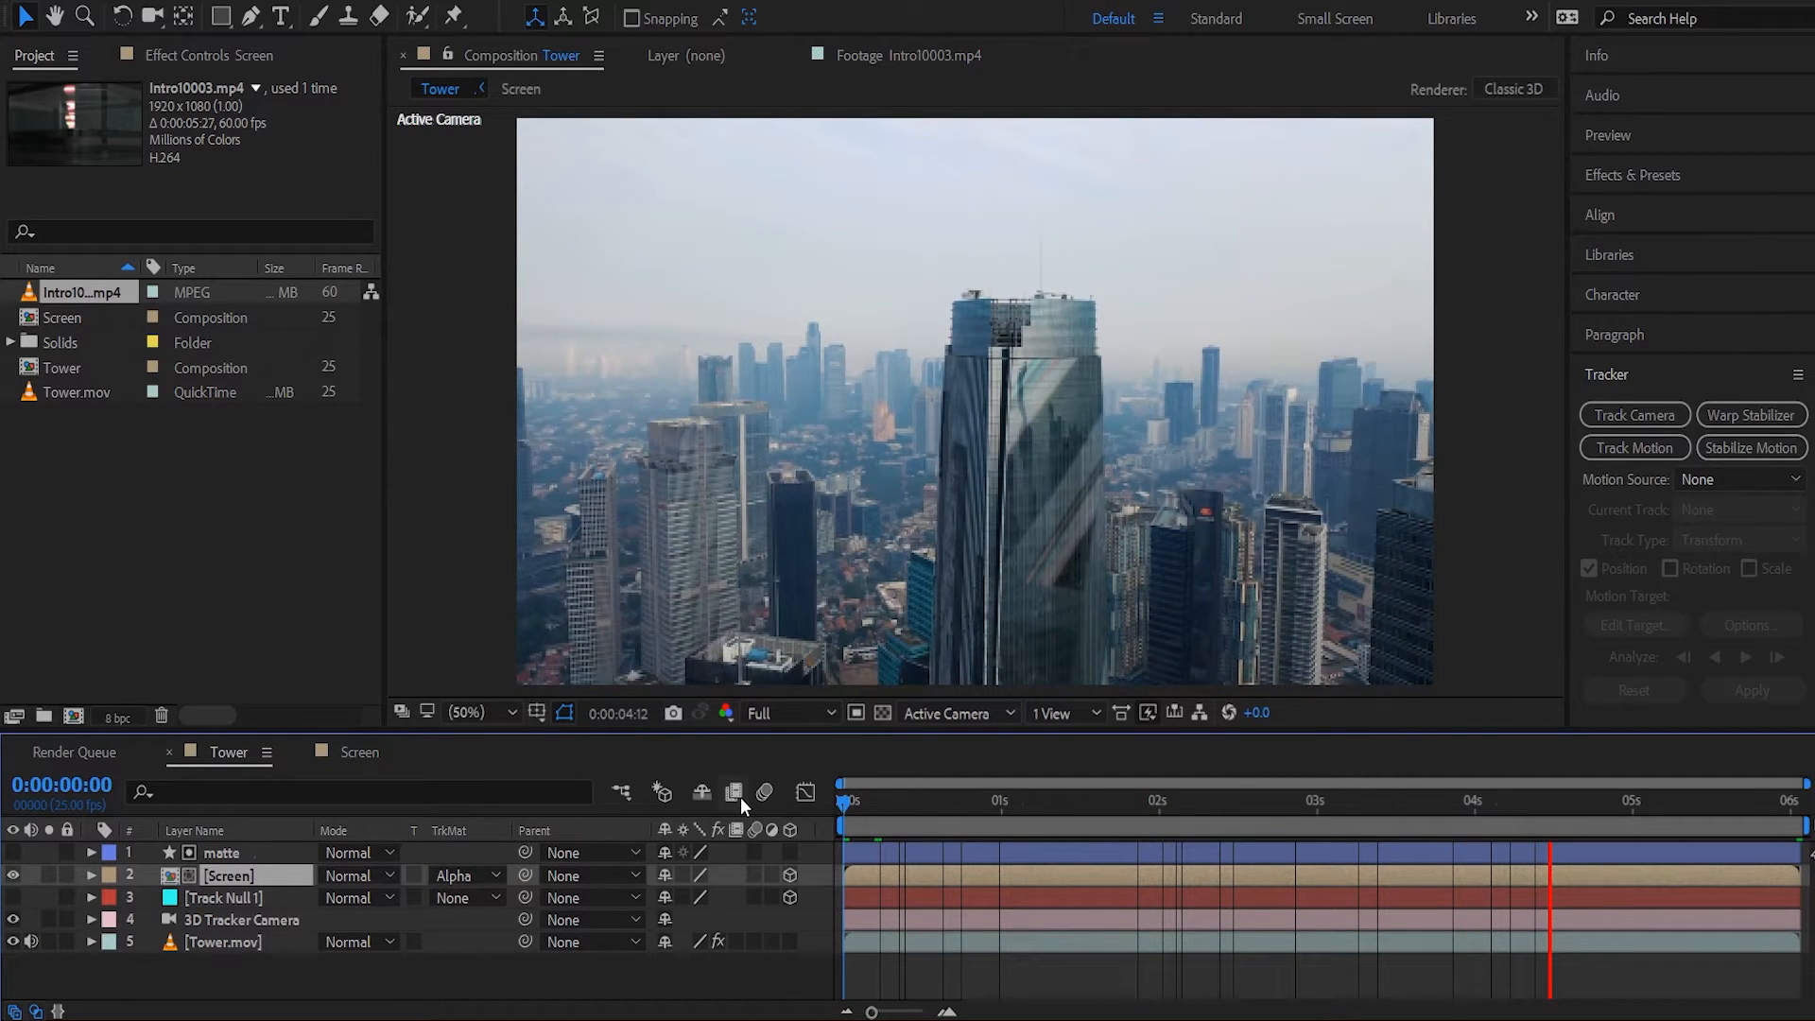
key("space")
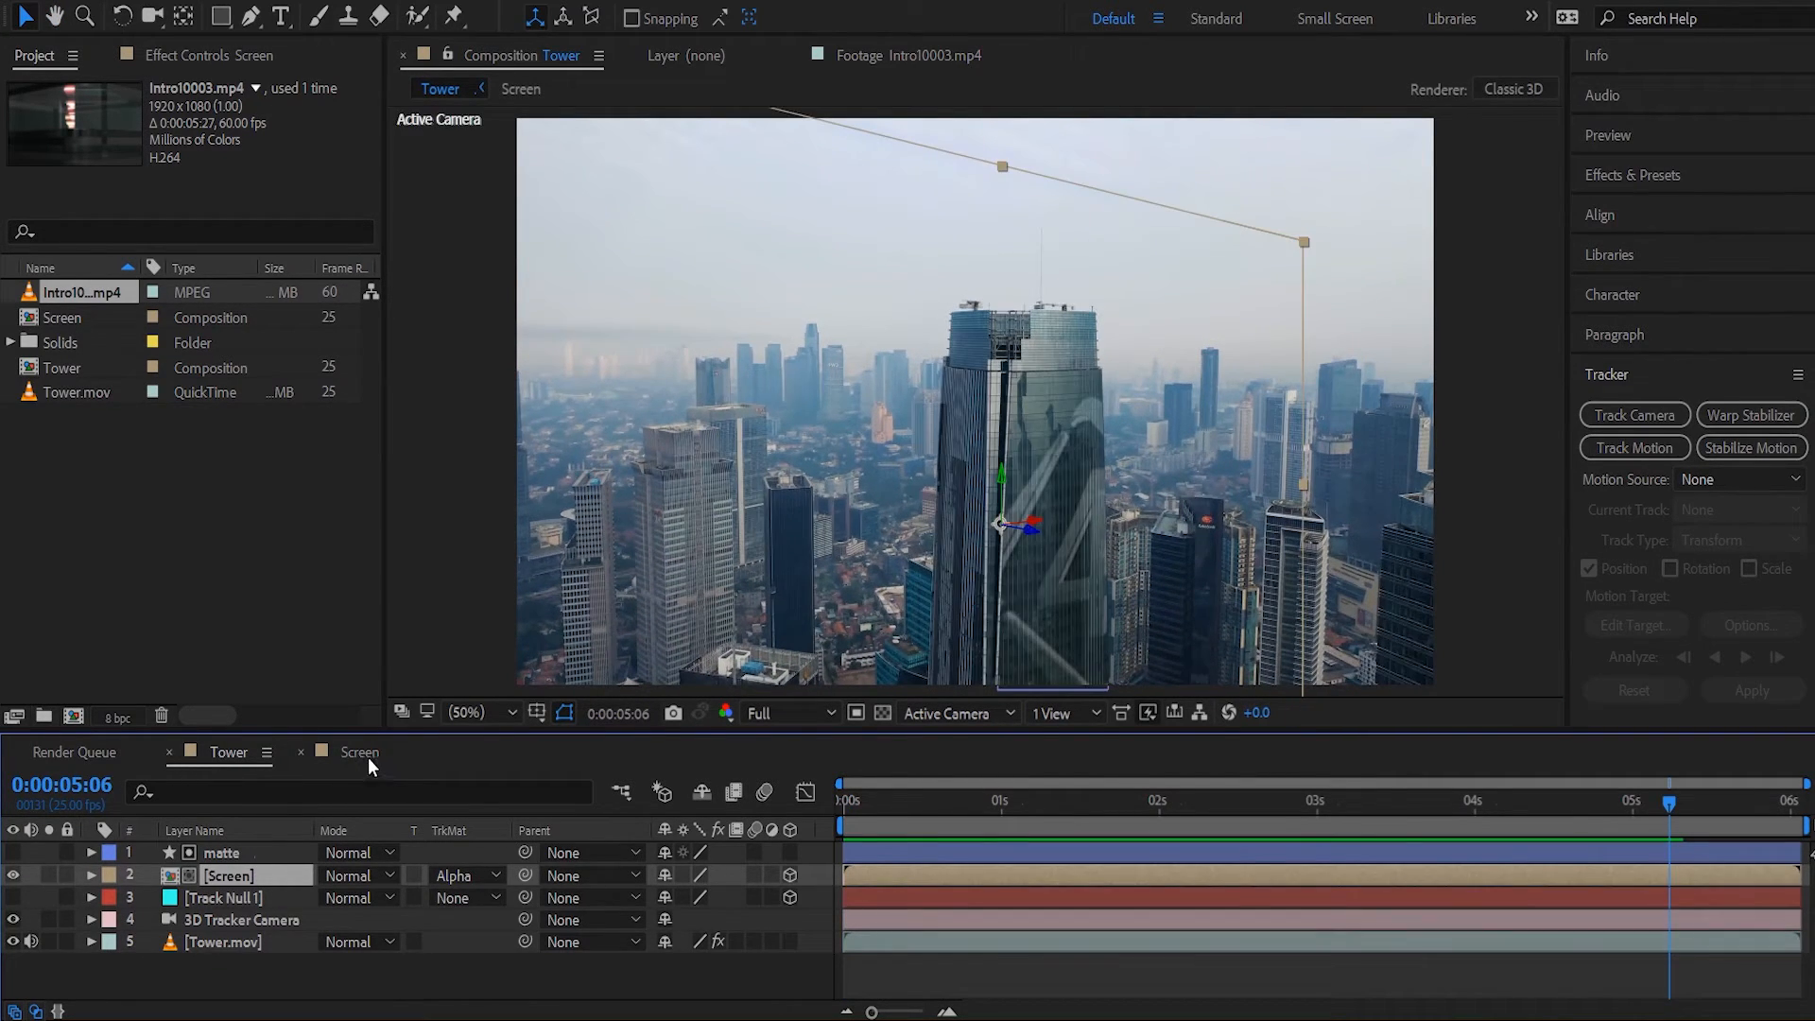
In the Screen composition, stretch Intro10003.mp4 narrower and taller, position it at 1086, 671, and check the fit in the Tower composition.
left_click(359, 751)
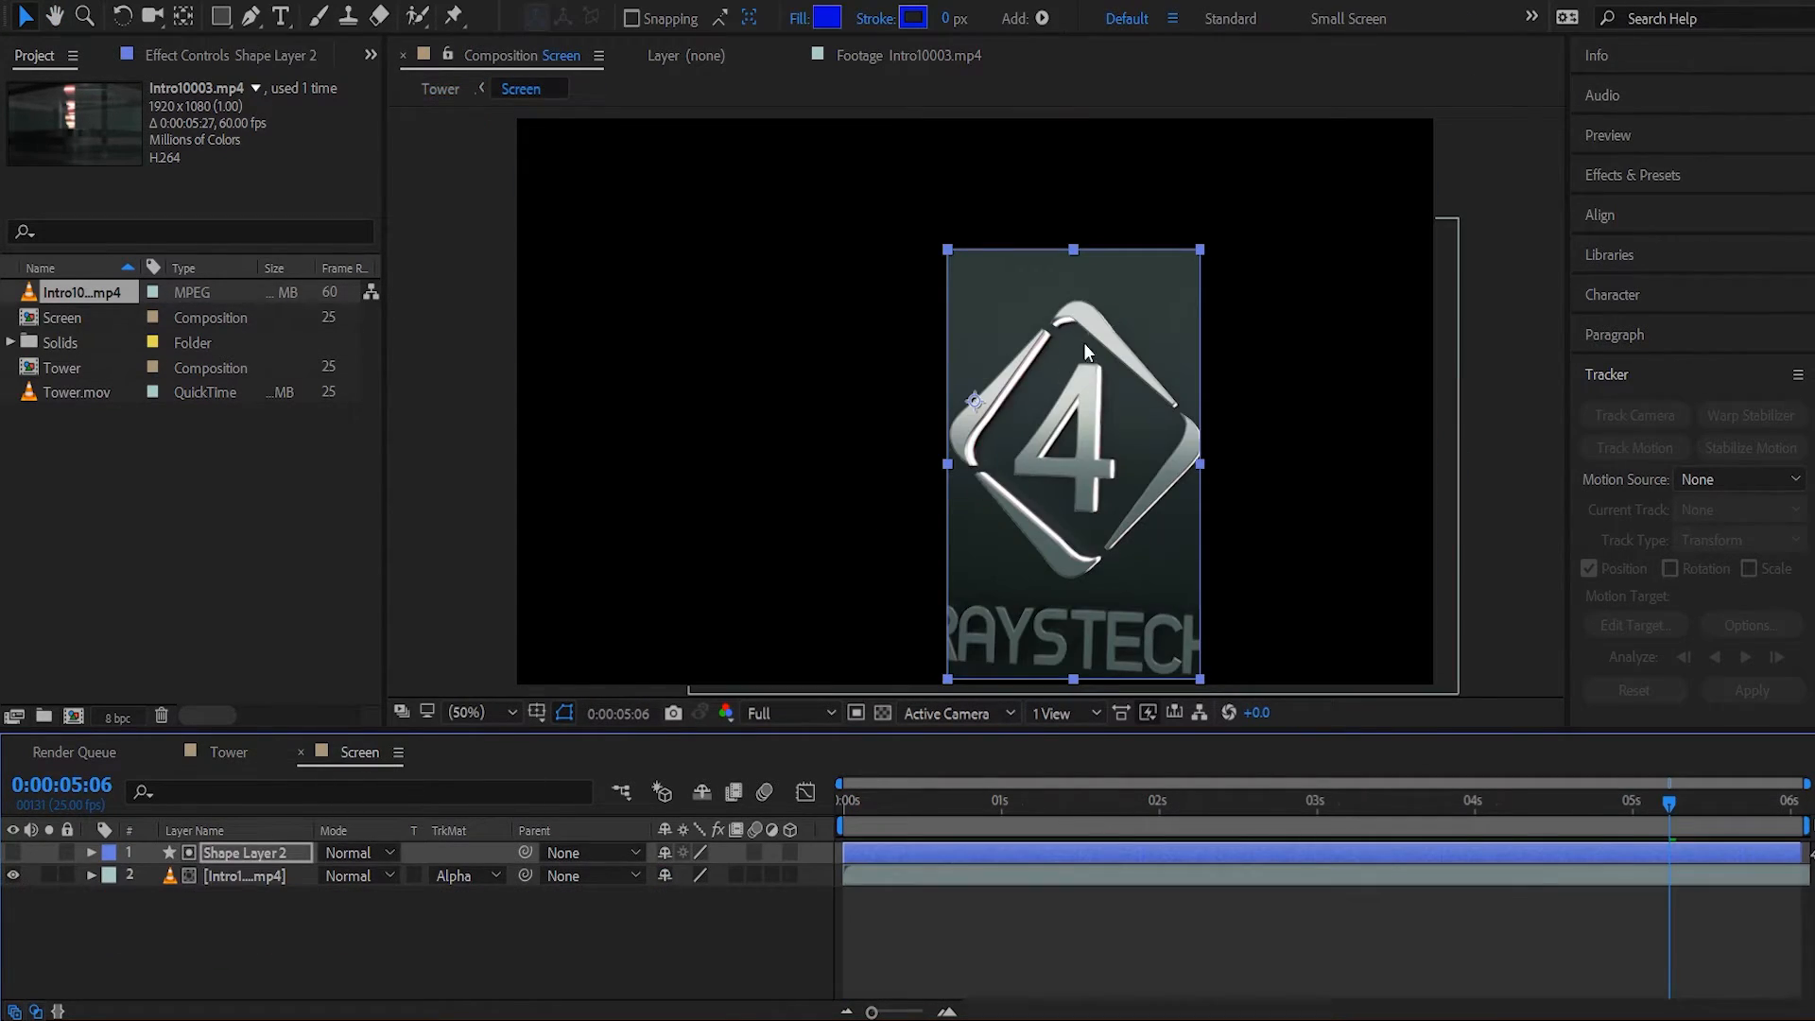
left_click(218, 874)
key("s")
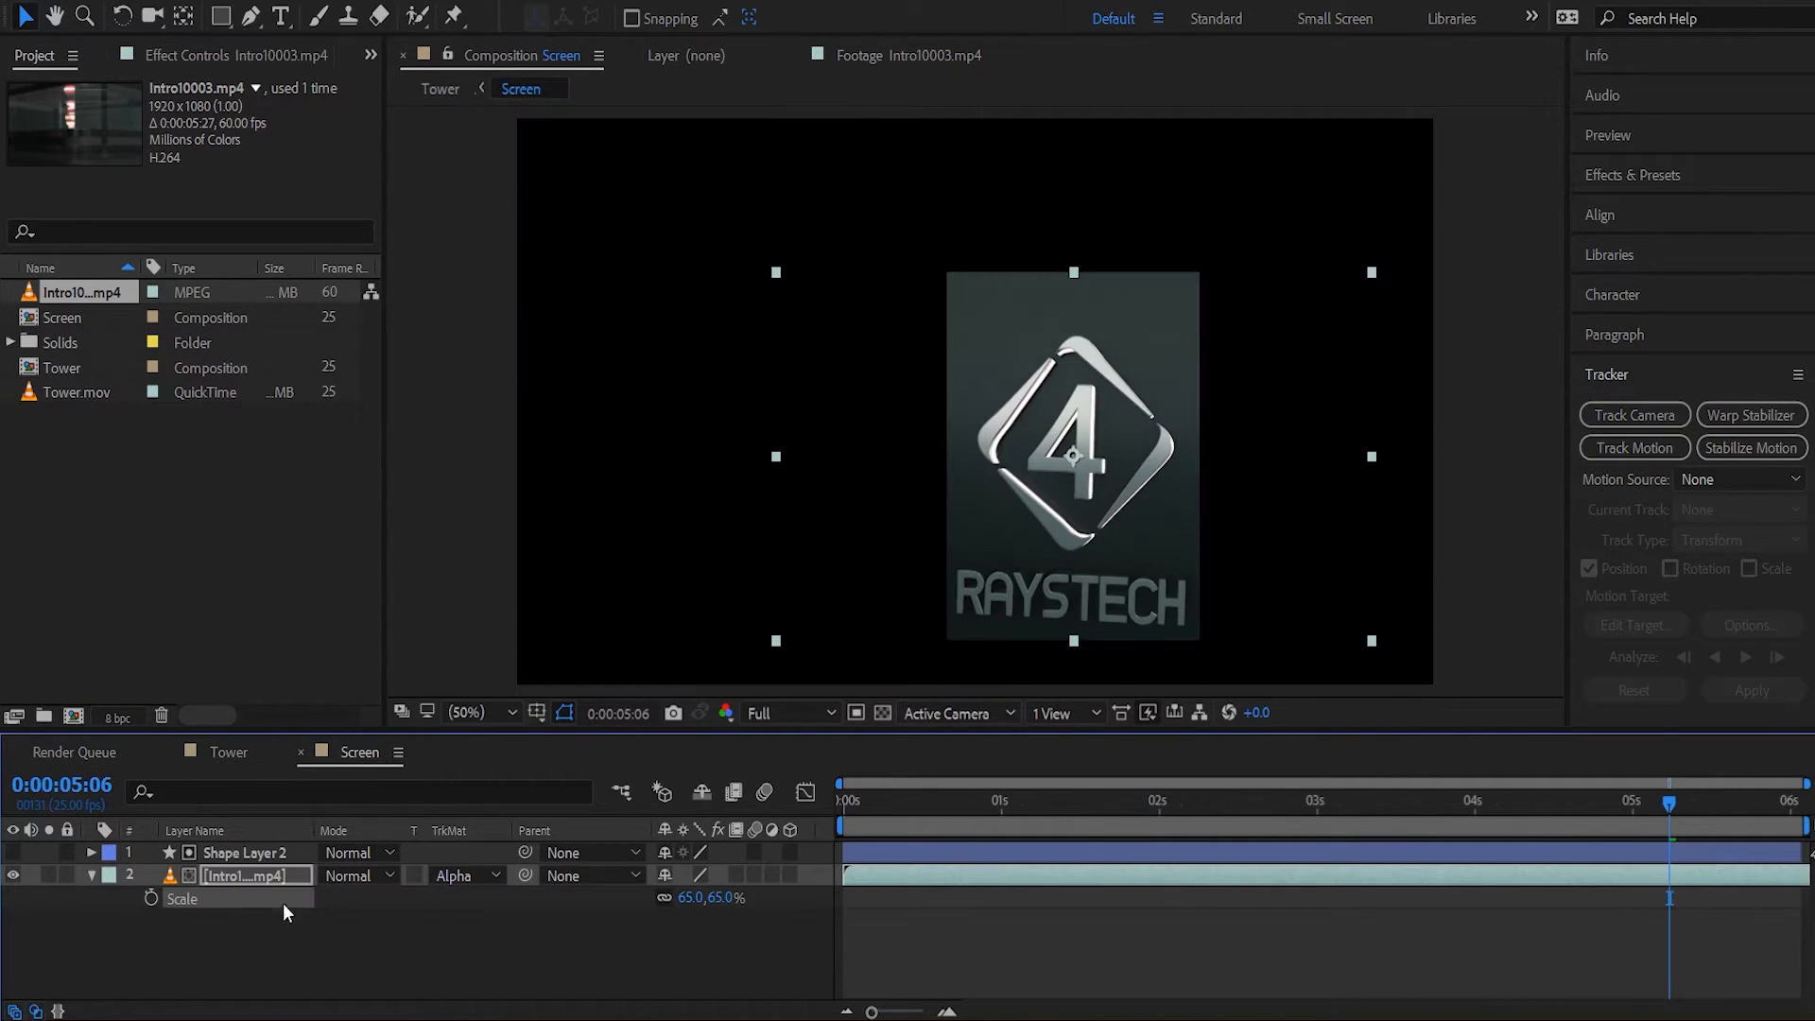
mouse_move(738, 897)
left_mouse_down()
mouse_move(721, 898)
mouse_move(748, 905)
left_mouse_up()
key("p")
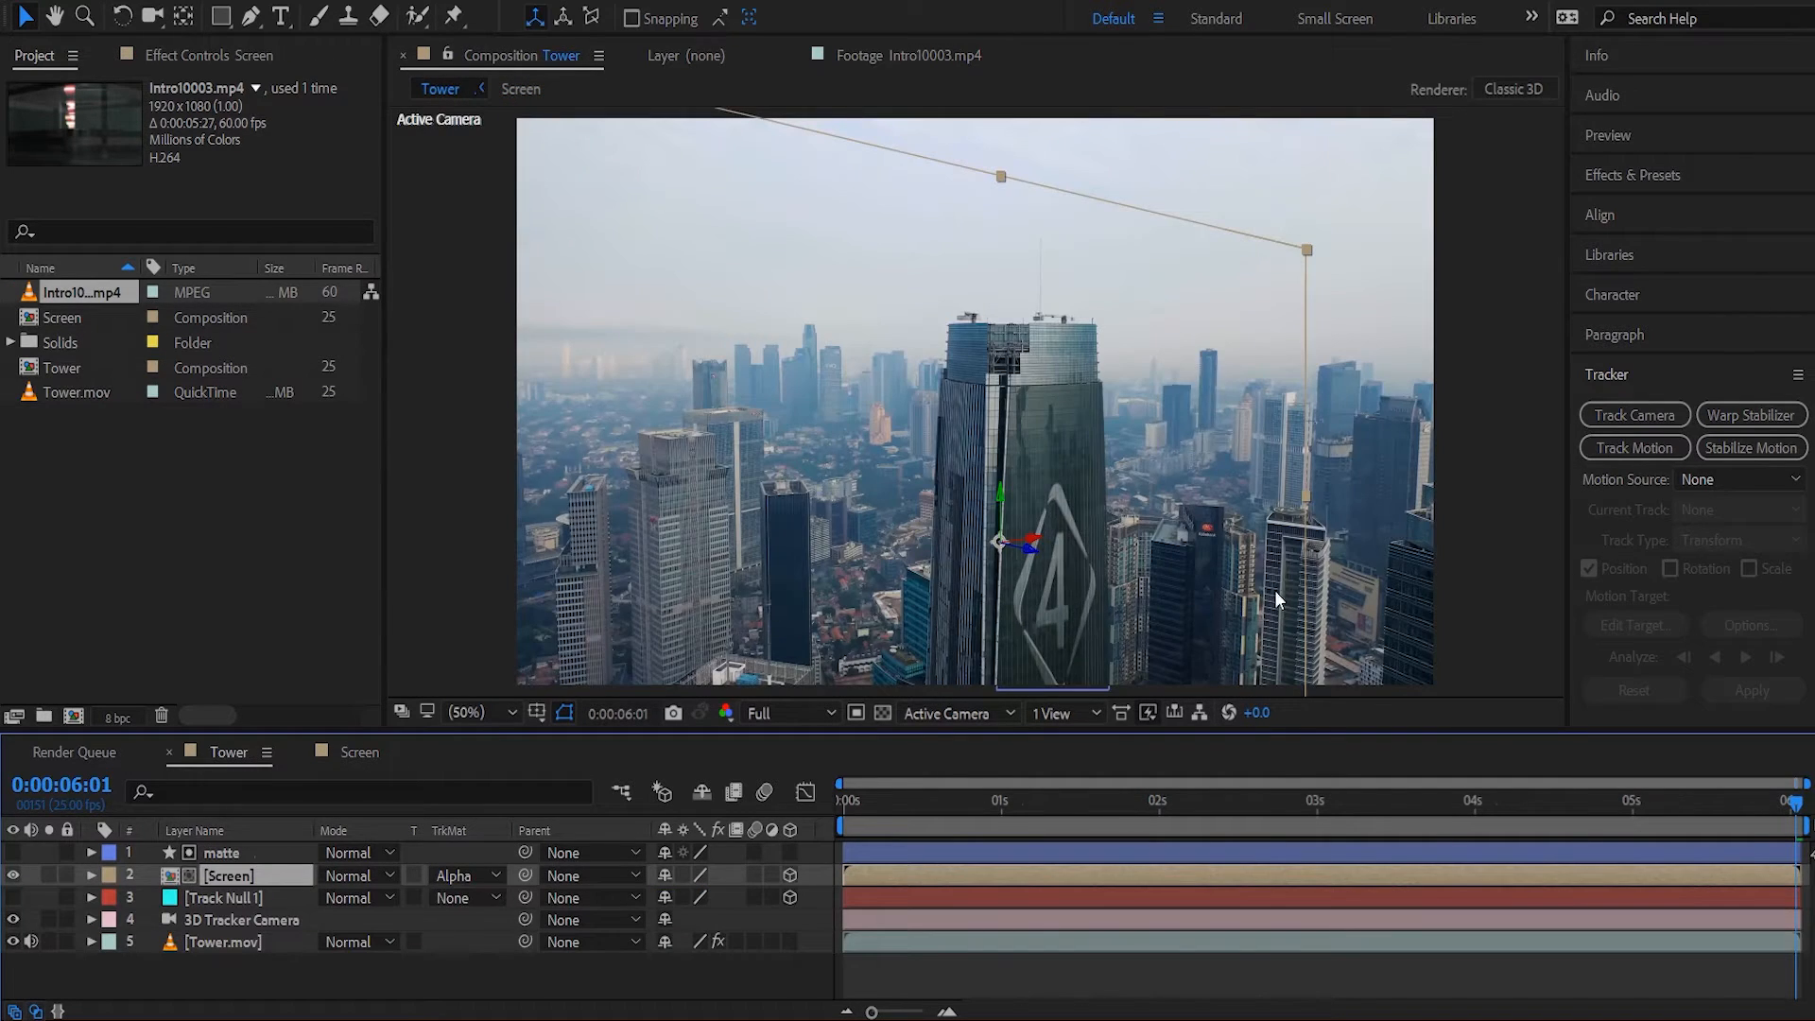
scroll(1274, 590, "down", 2)
left_click_drag(1320, 802, 1181, 812)
Nudge Intro10003.mp4 up to position 1086, 591 in the Screen composition and check its placement on the tower through the timeline.
left_click(347, 753)
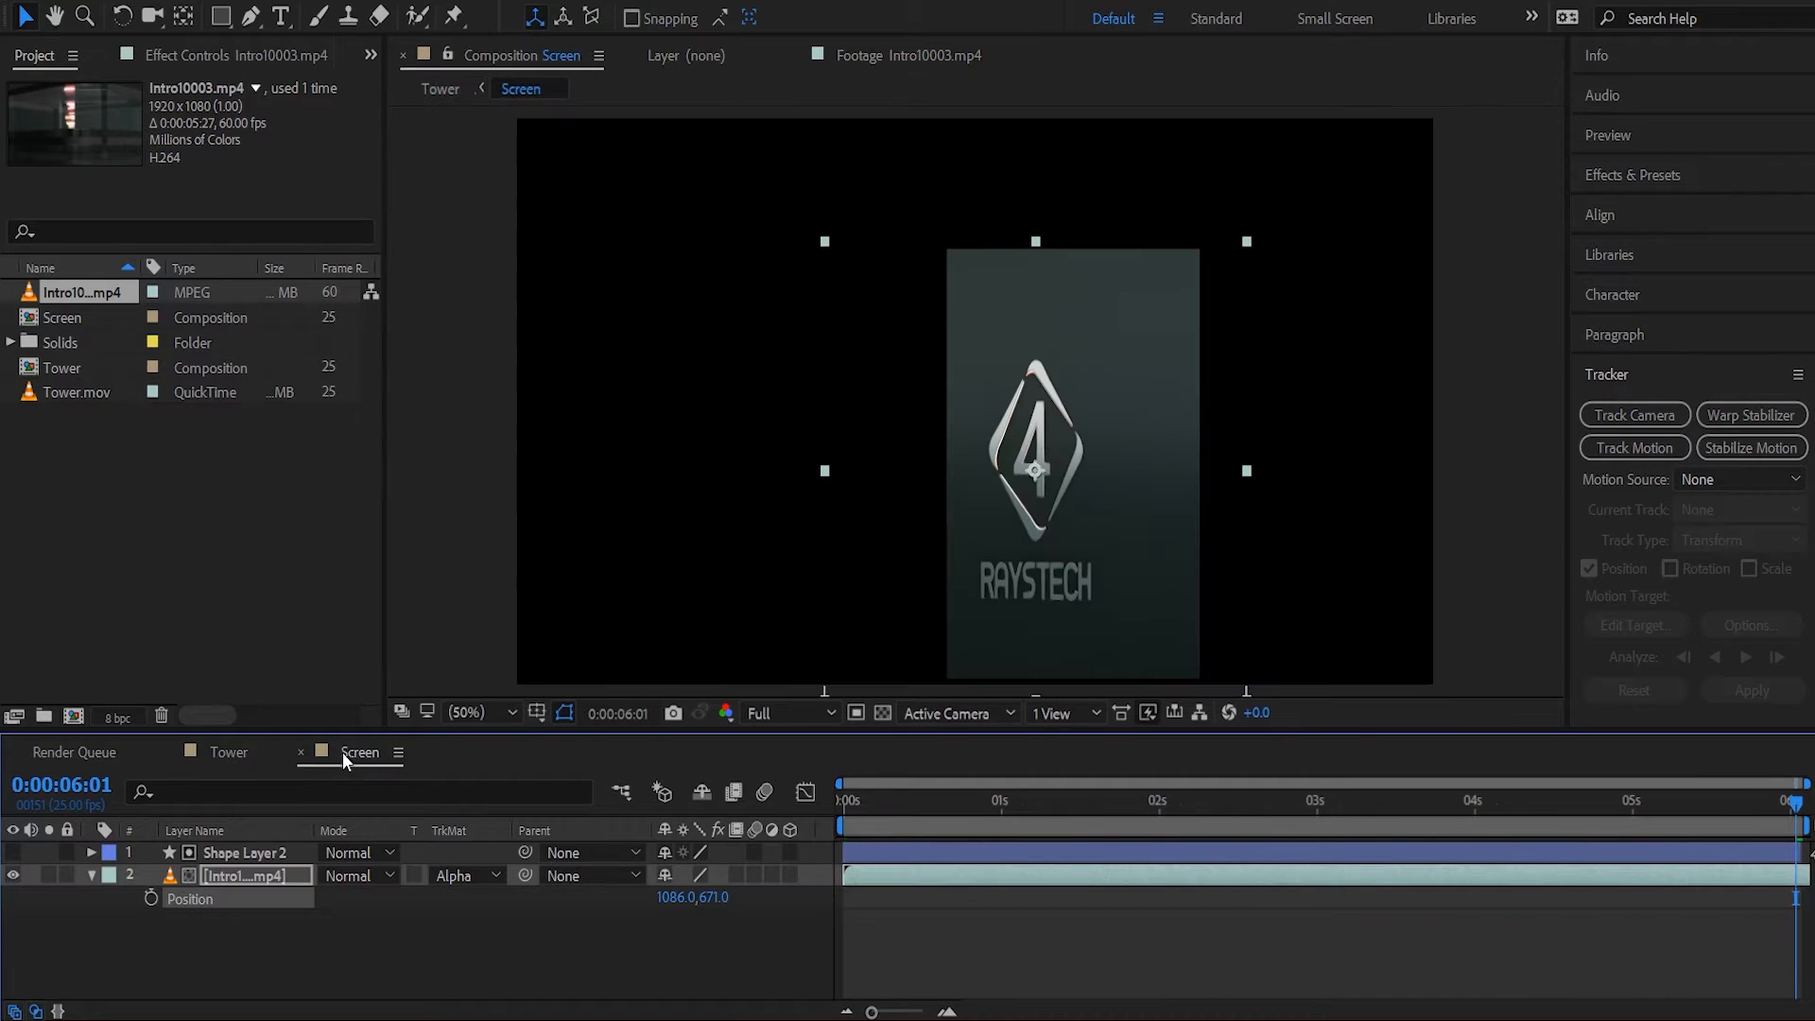
key("shift+Up")
key("shift+Up")
key("shift+Up")
key("shift+Up")
key("shift+Up")
key("shift+Up")
key("shift+Up")
key("shift+Up")
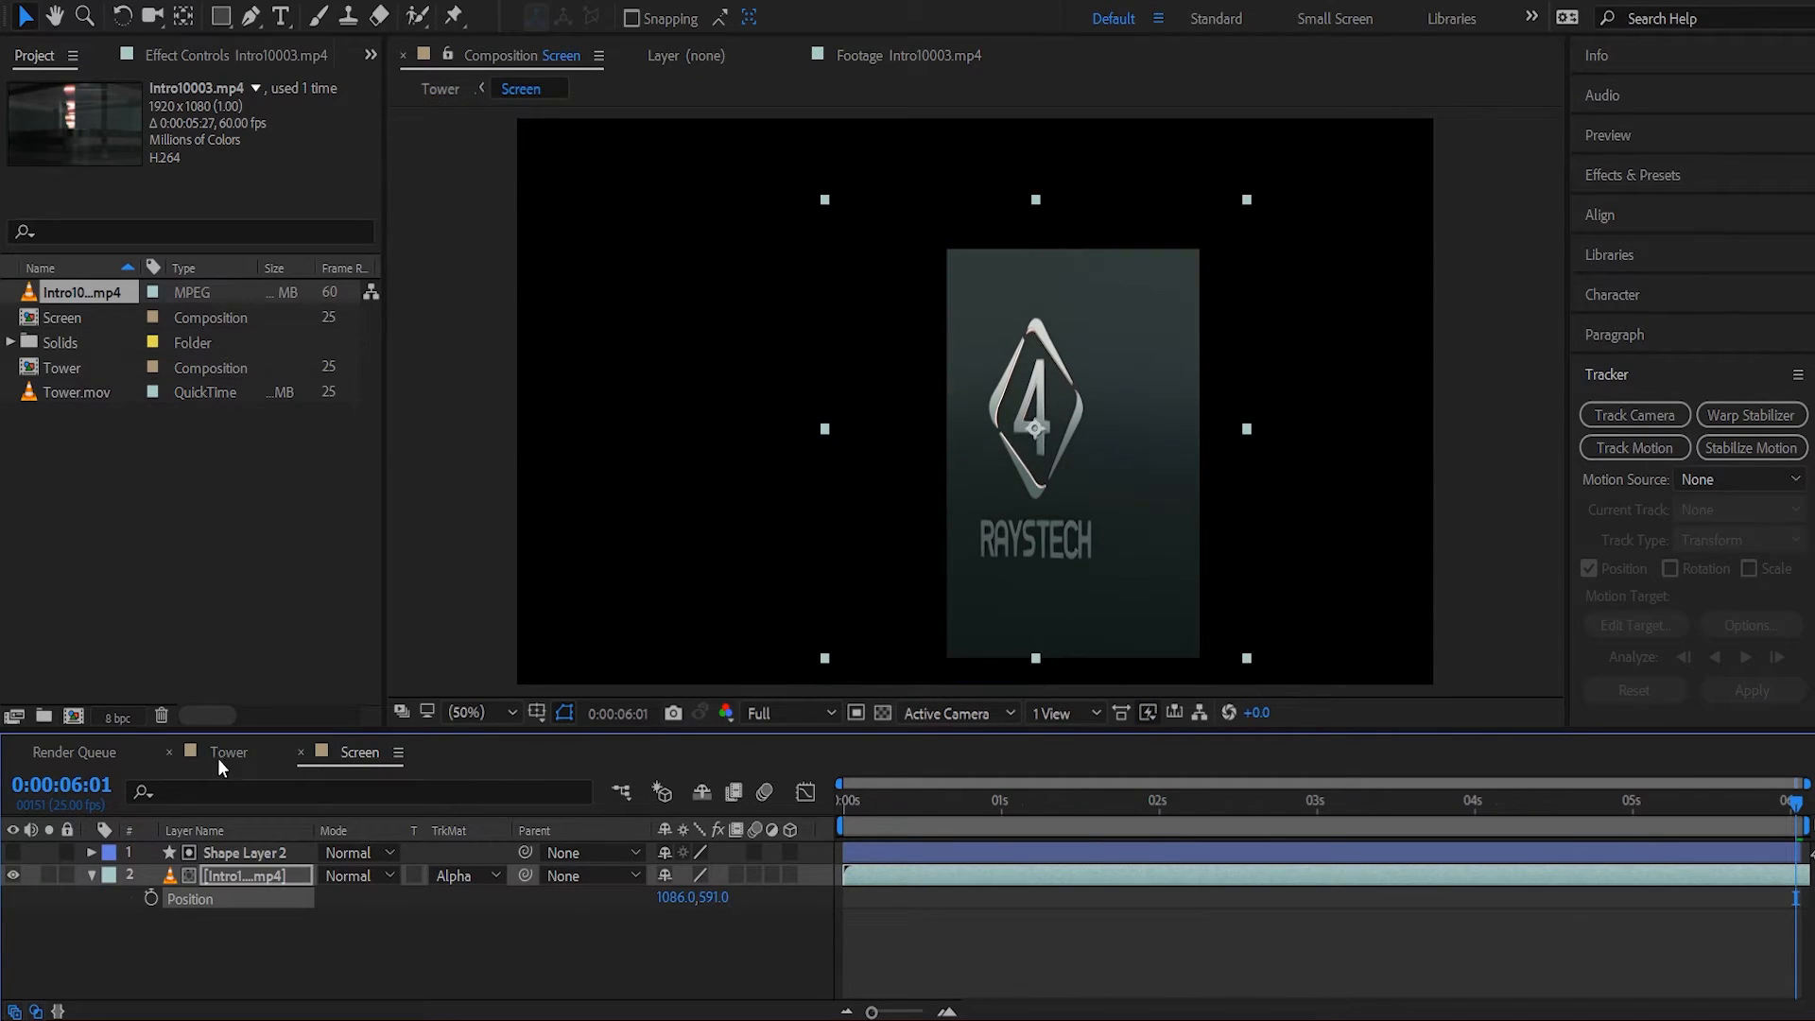
left_click(224, 754)
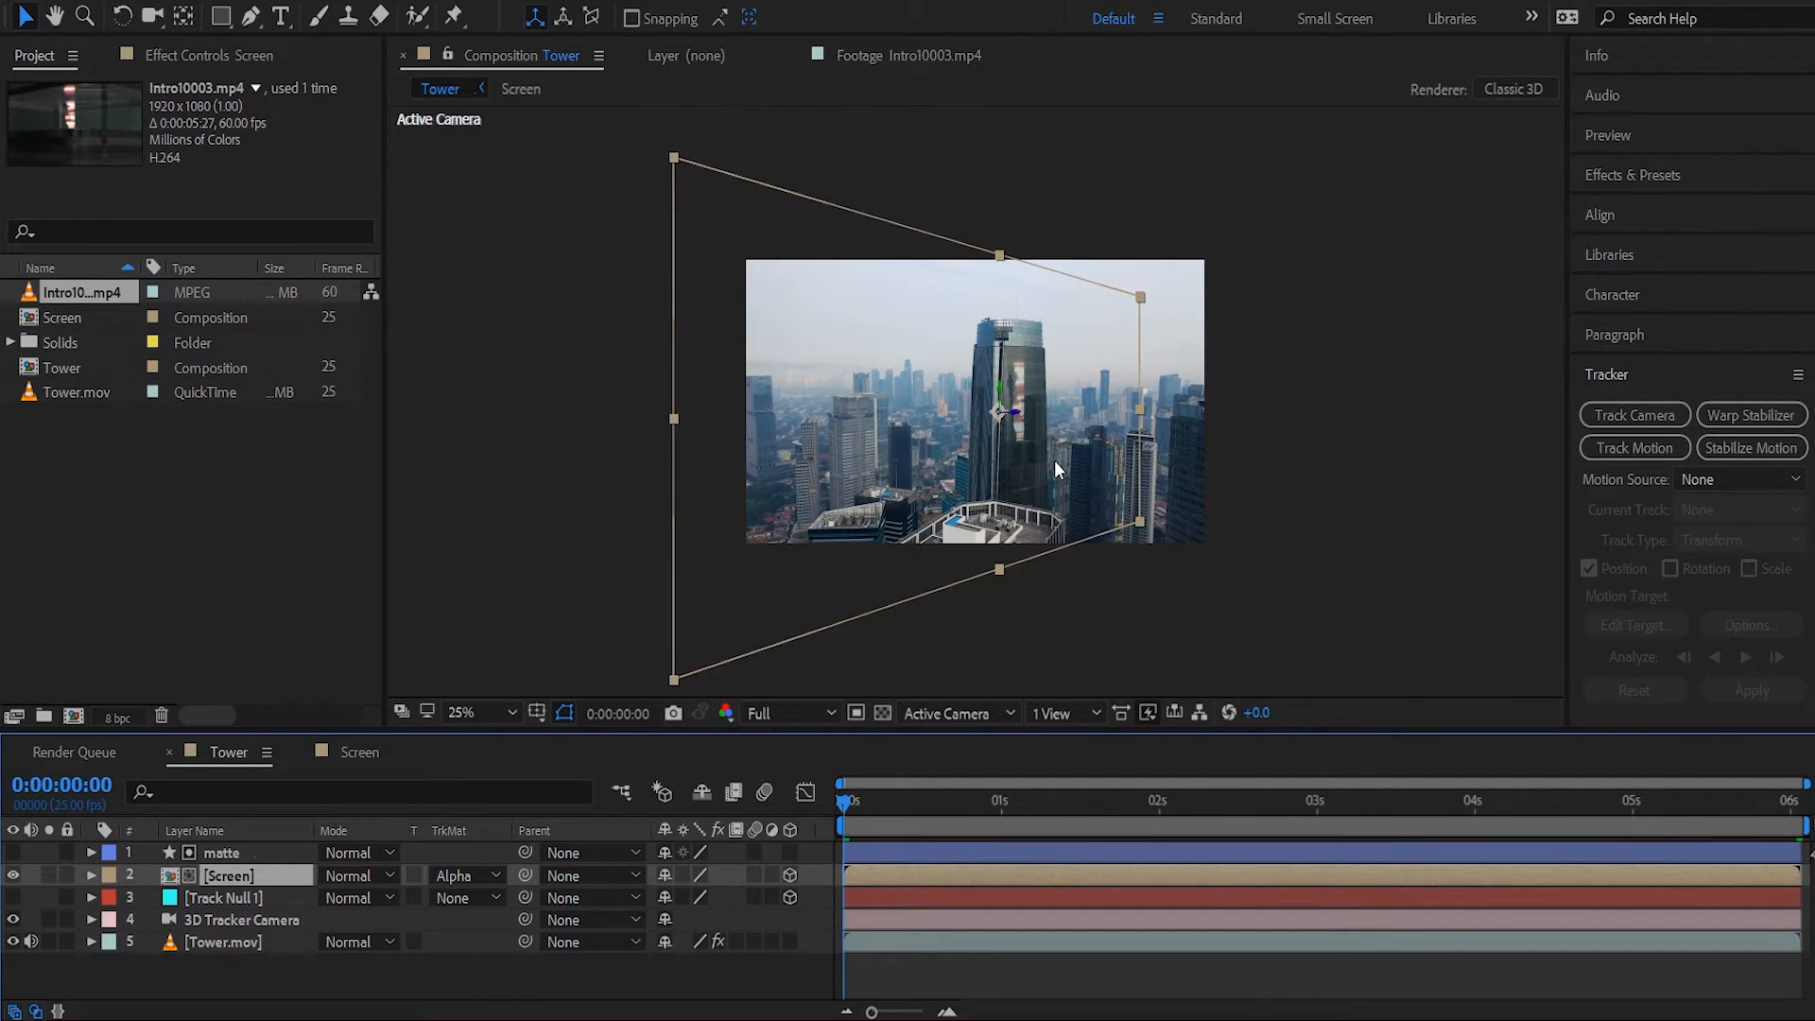
key("period")
left_click_drag(872, 798, 1807, 811)
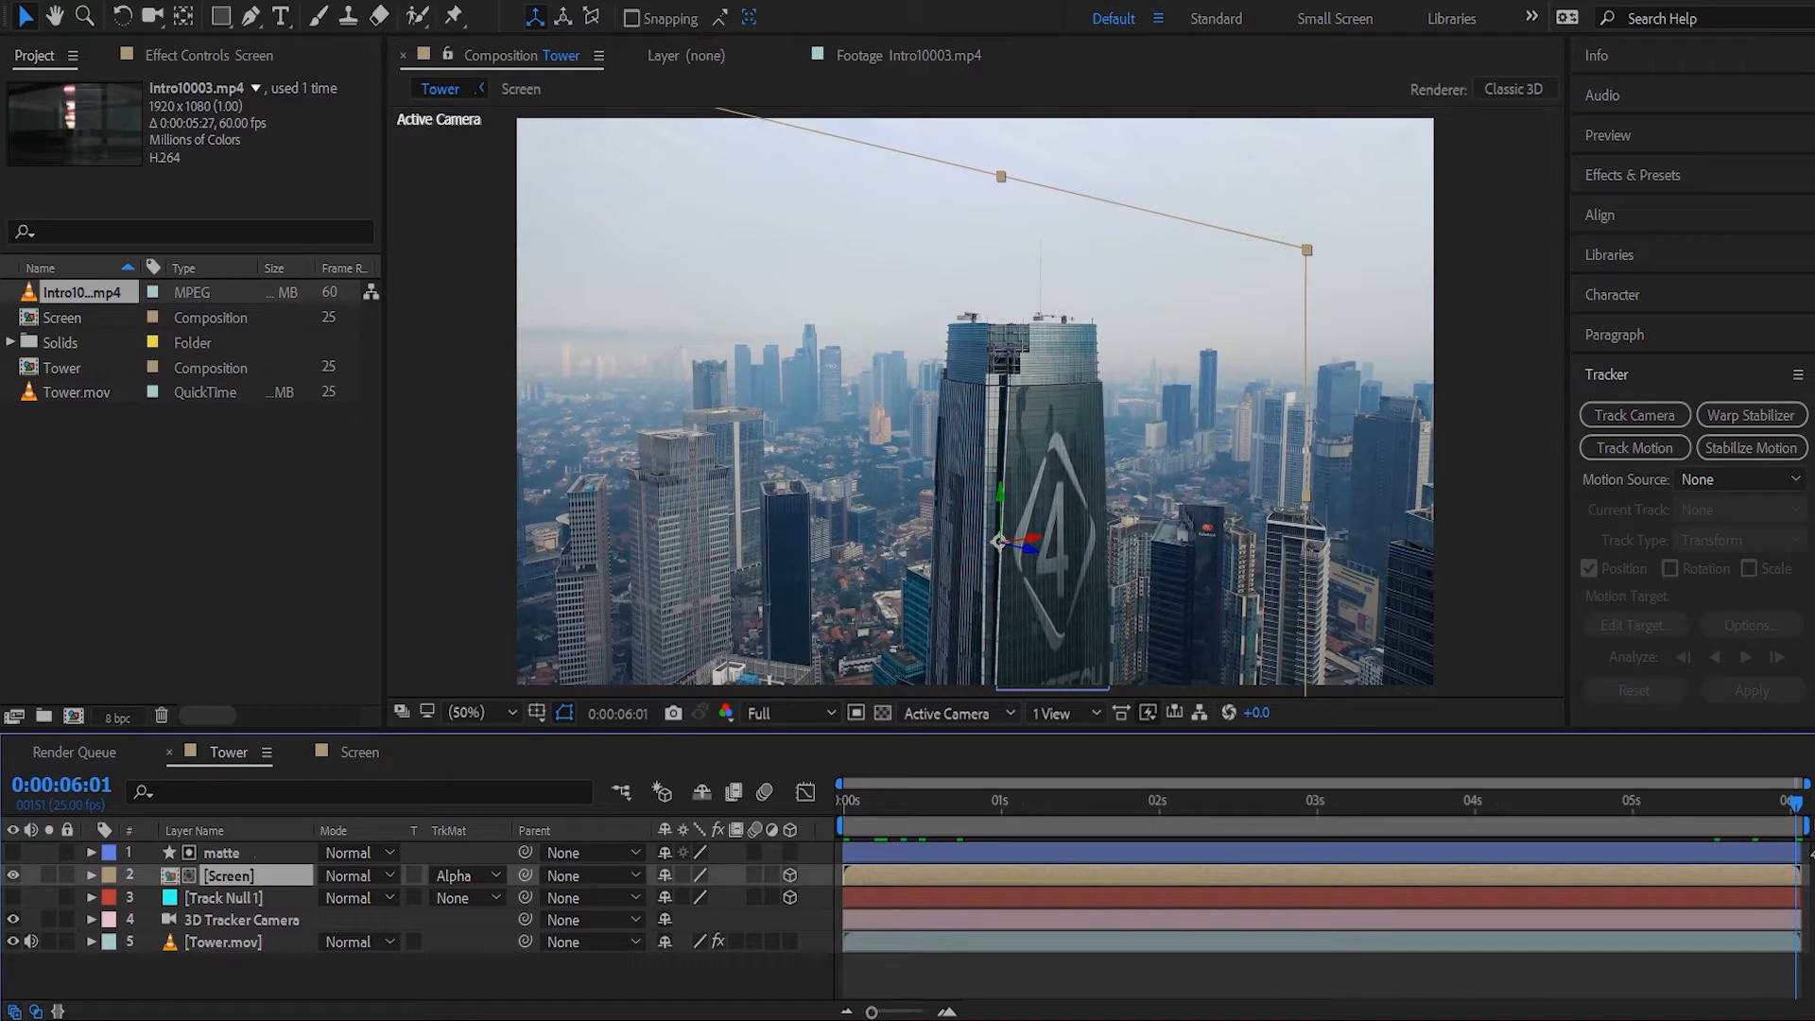
Change the Screen layer's blending mode to Lighten in the Tower composition.
left_click(354, 877)
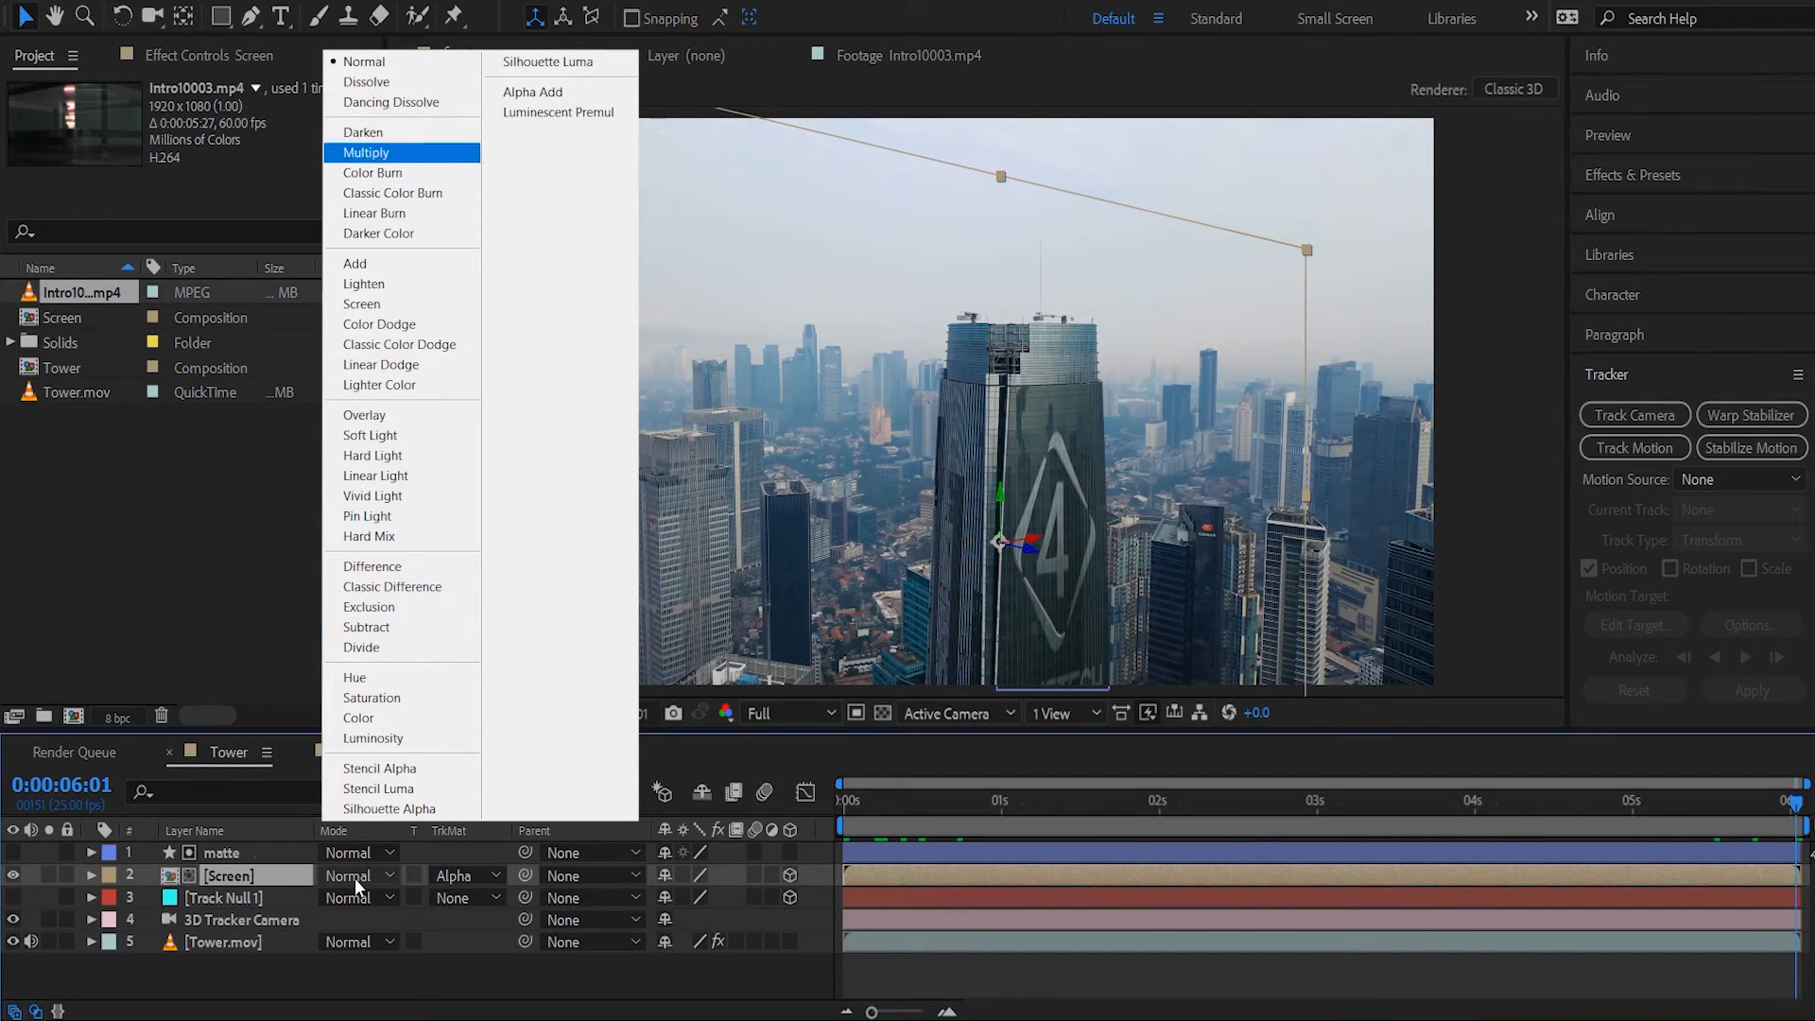
key("Down")
key("Down")
key("Down")
key("Down")
key("Down")
key("Down")
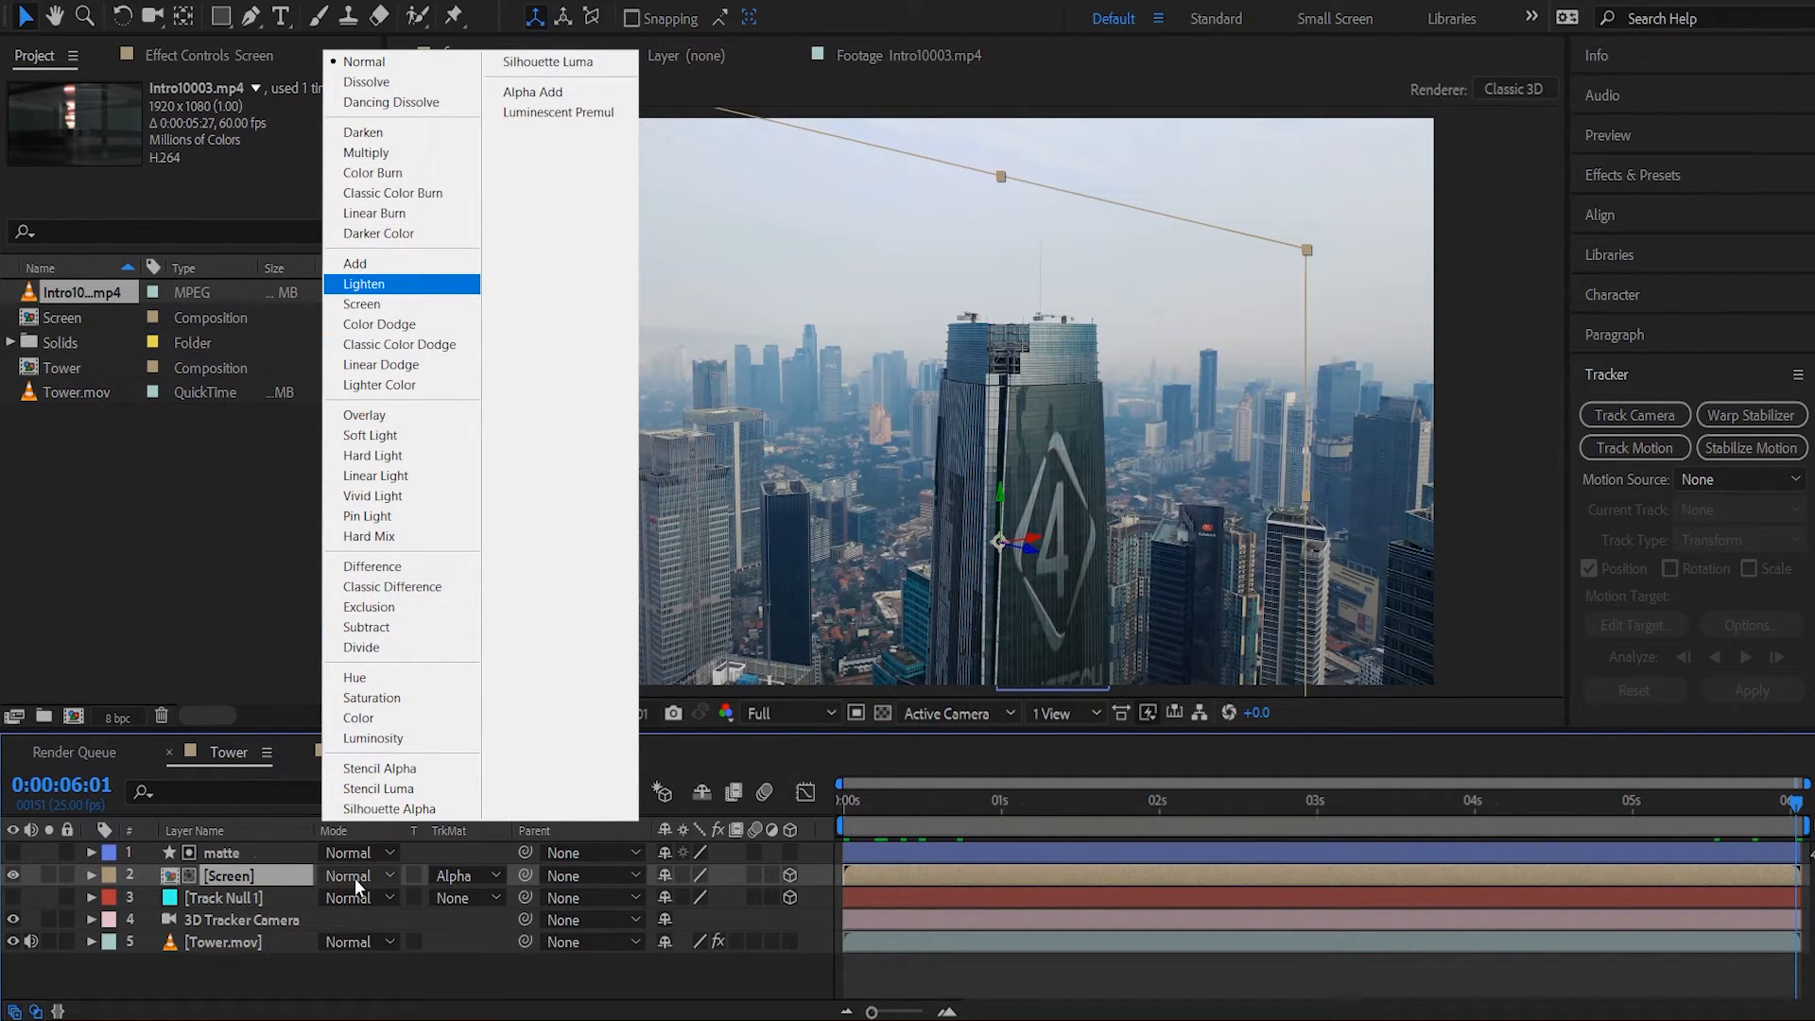
key("Escape")
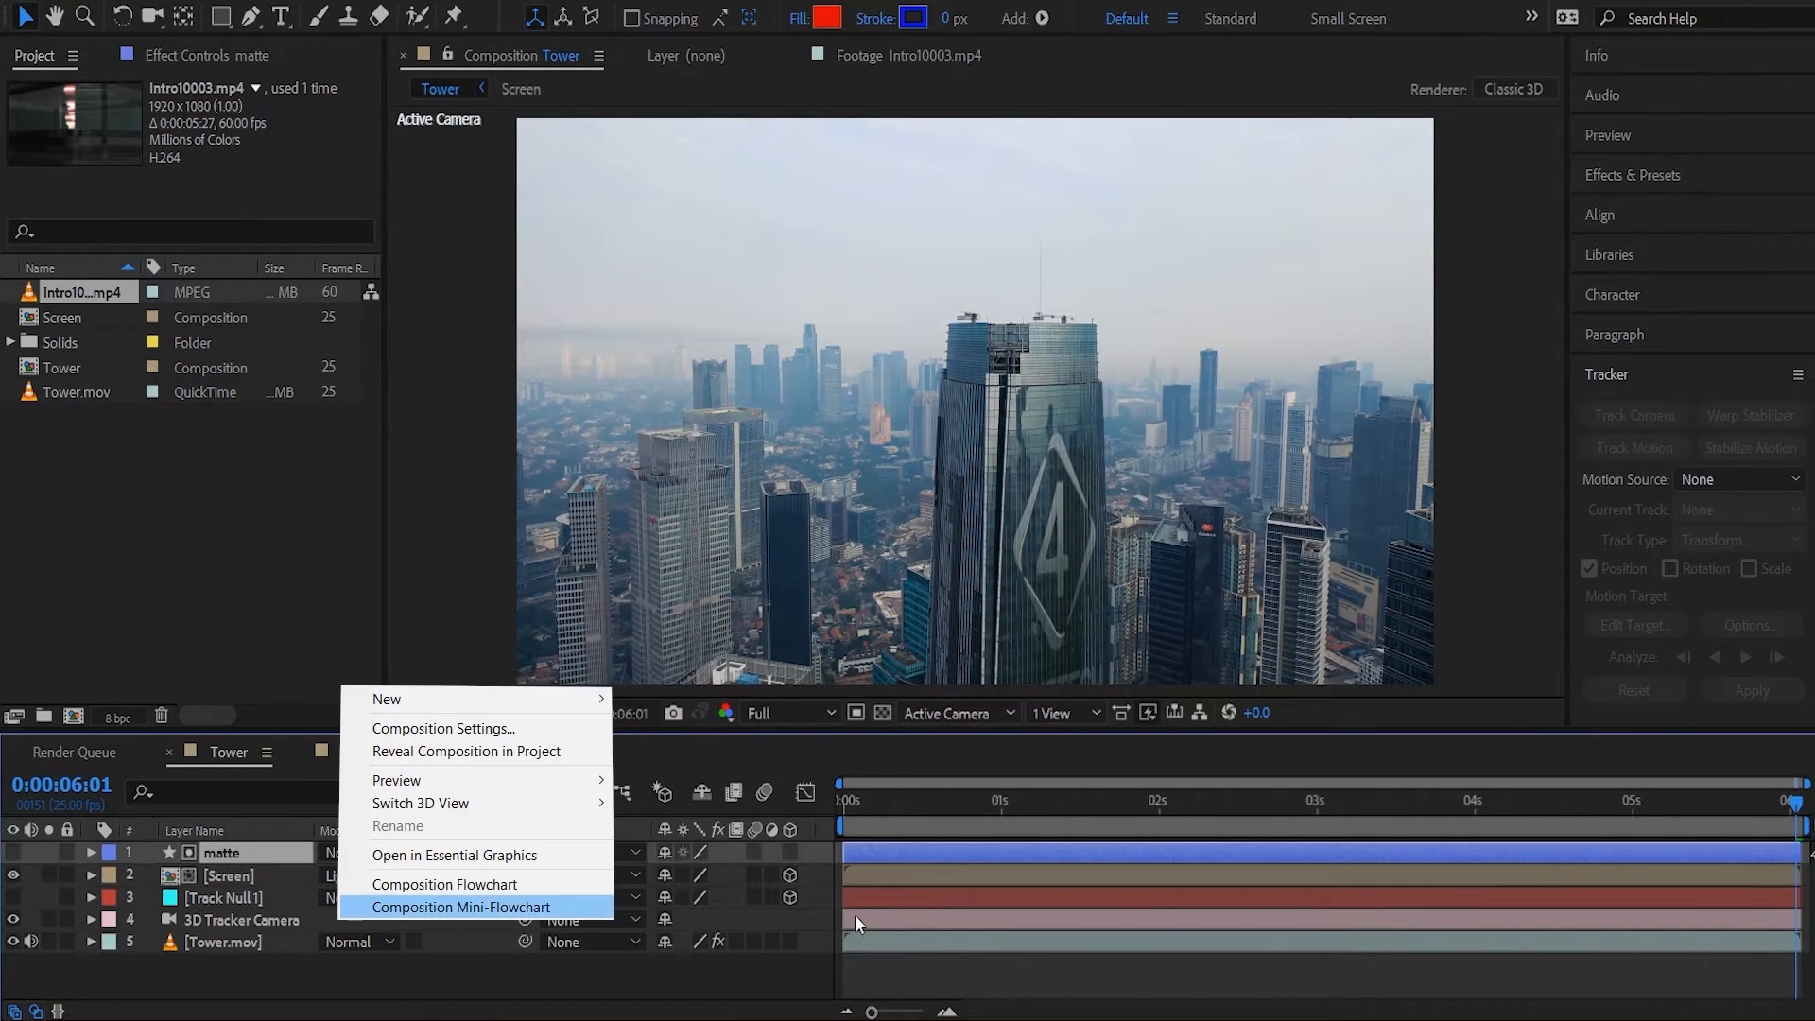
Add an adjustment layer above the matte layer in the Tower composition and name it coloradjust.
mouse_move(477, 700)
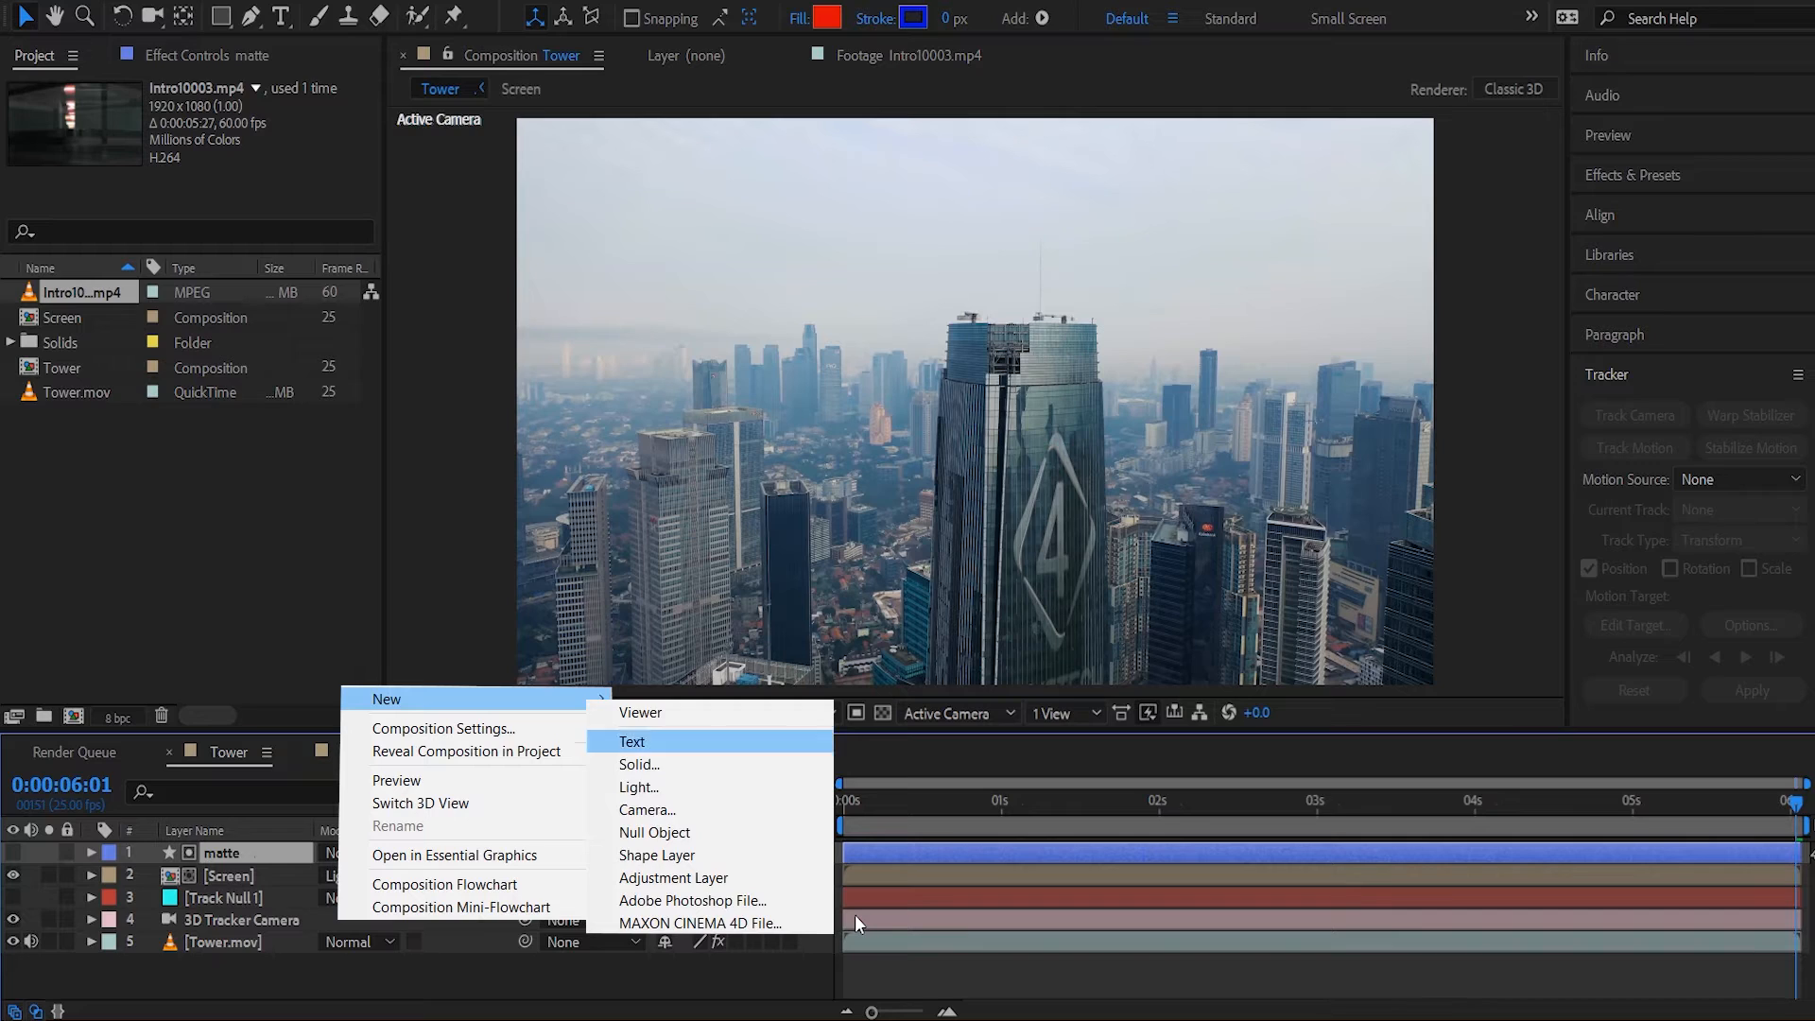
left_click(673, 877)
key("Return")
type("coloradju")
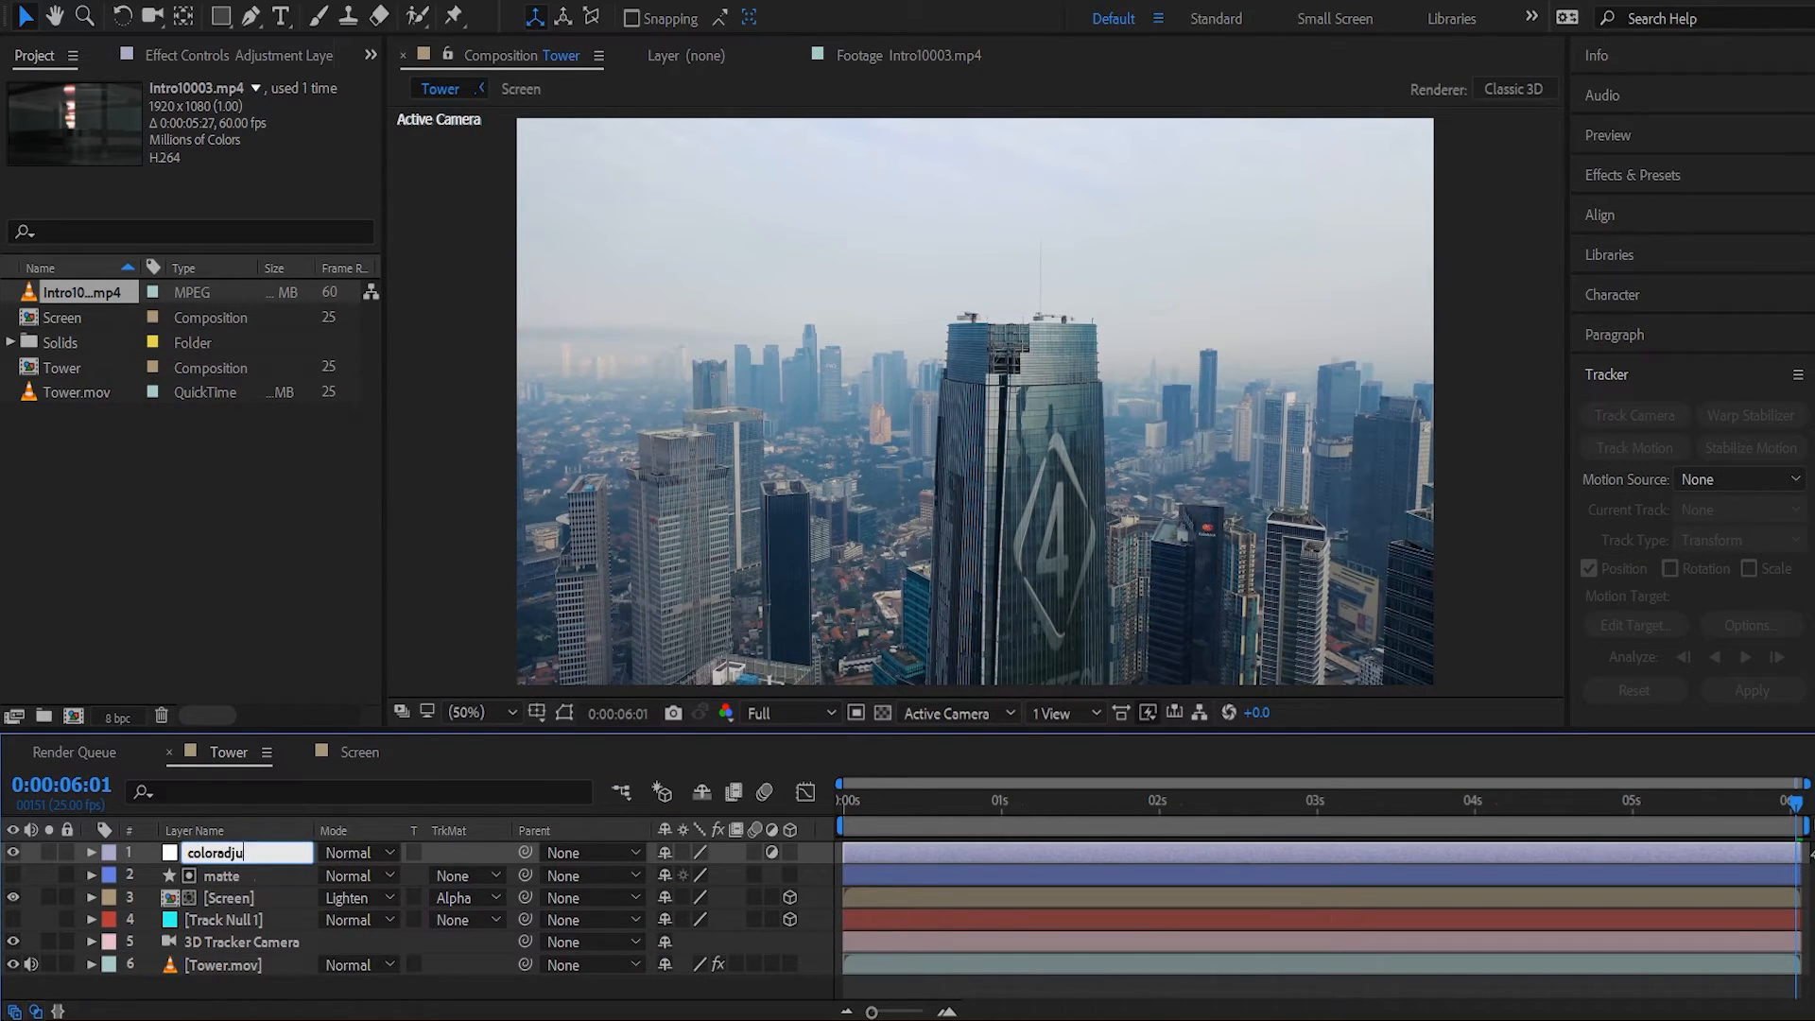
type("st")
key("Return")
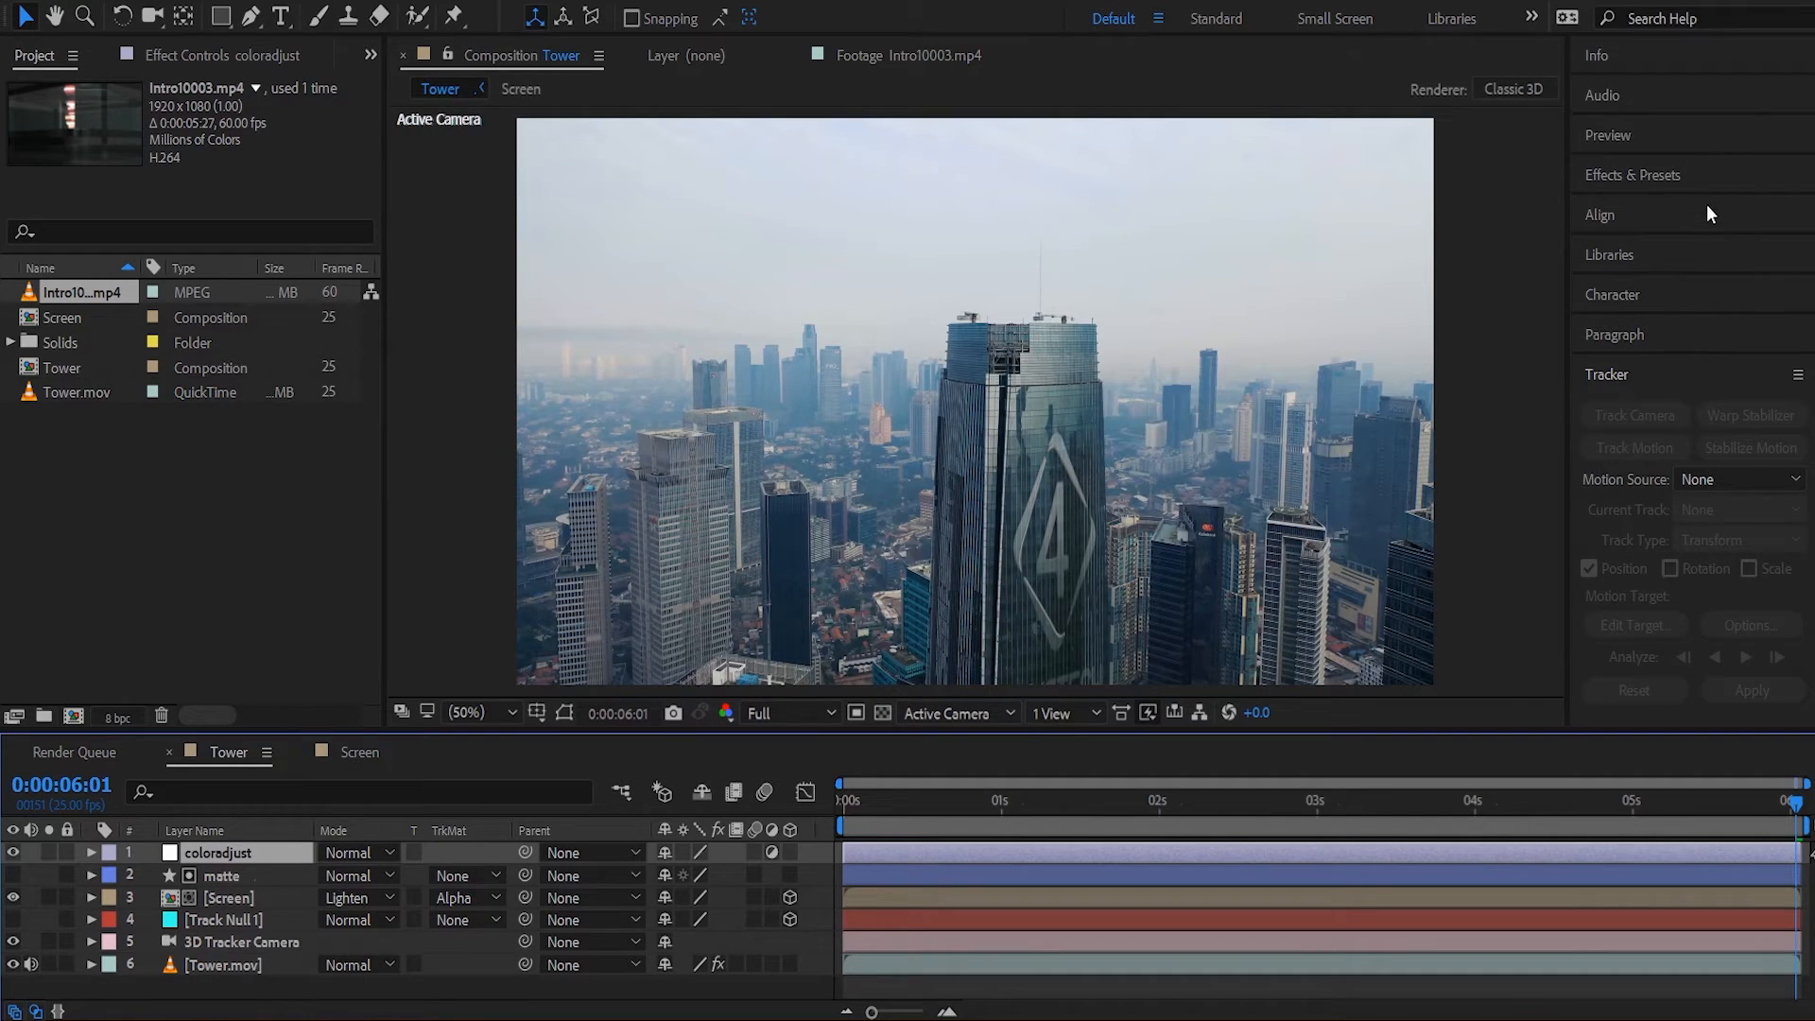
Apply the Lumetri Color effect to the coloradjust layer and set its vignette amount to -1.1.
left_click(1664, 175)
left_click(1677, 208)
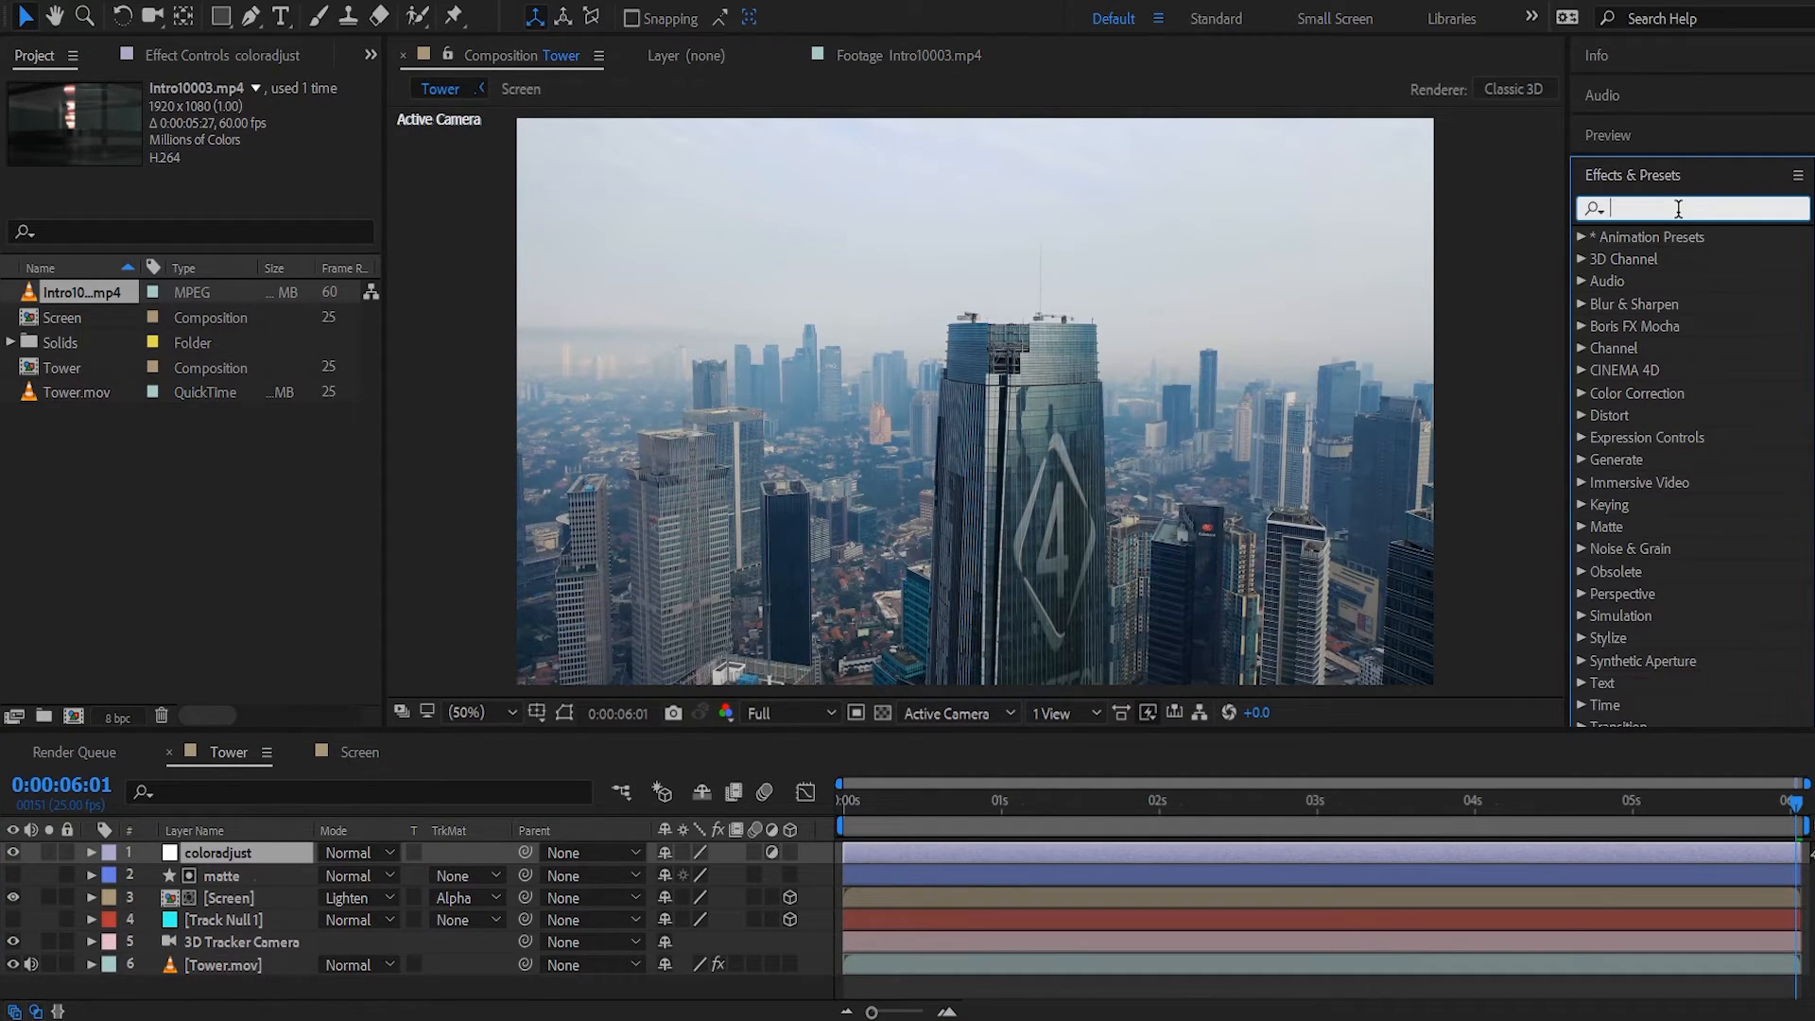
type("lumetri")
left_click_drag(1663, 259, 232, 853)
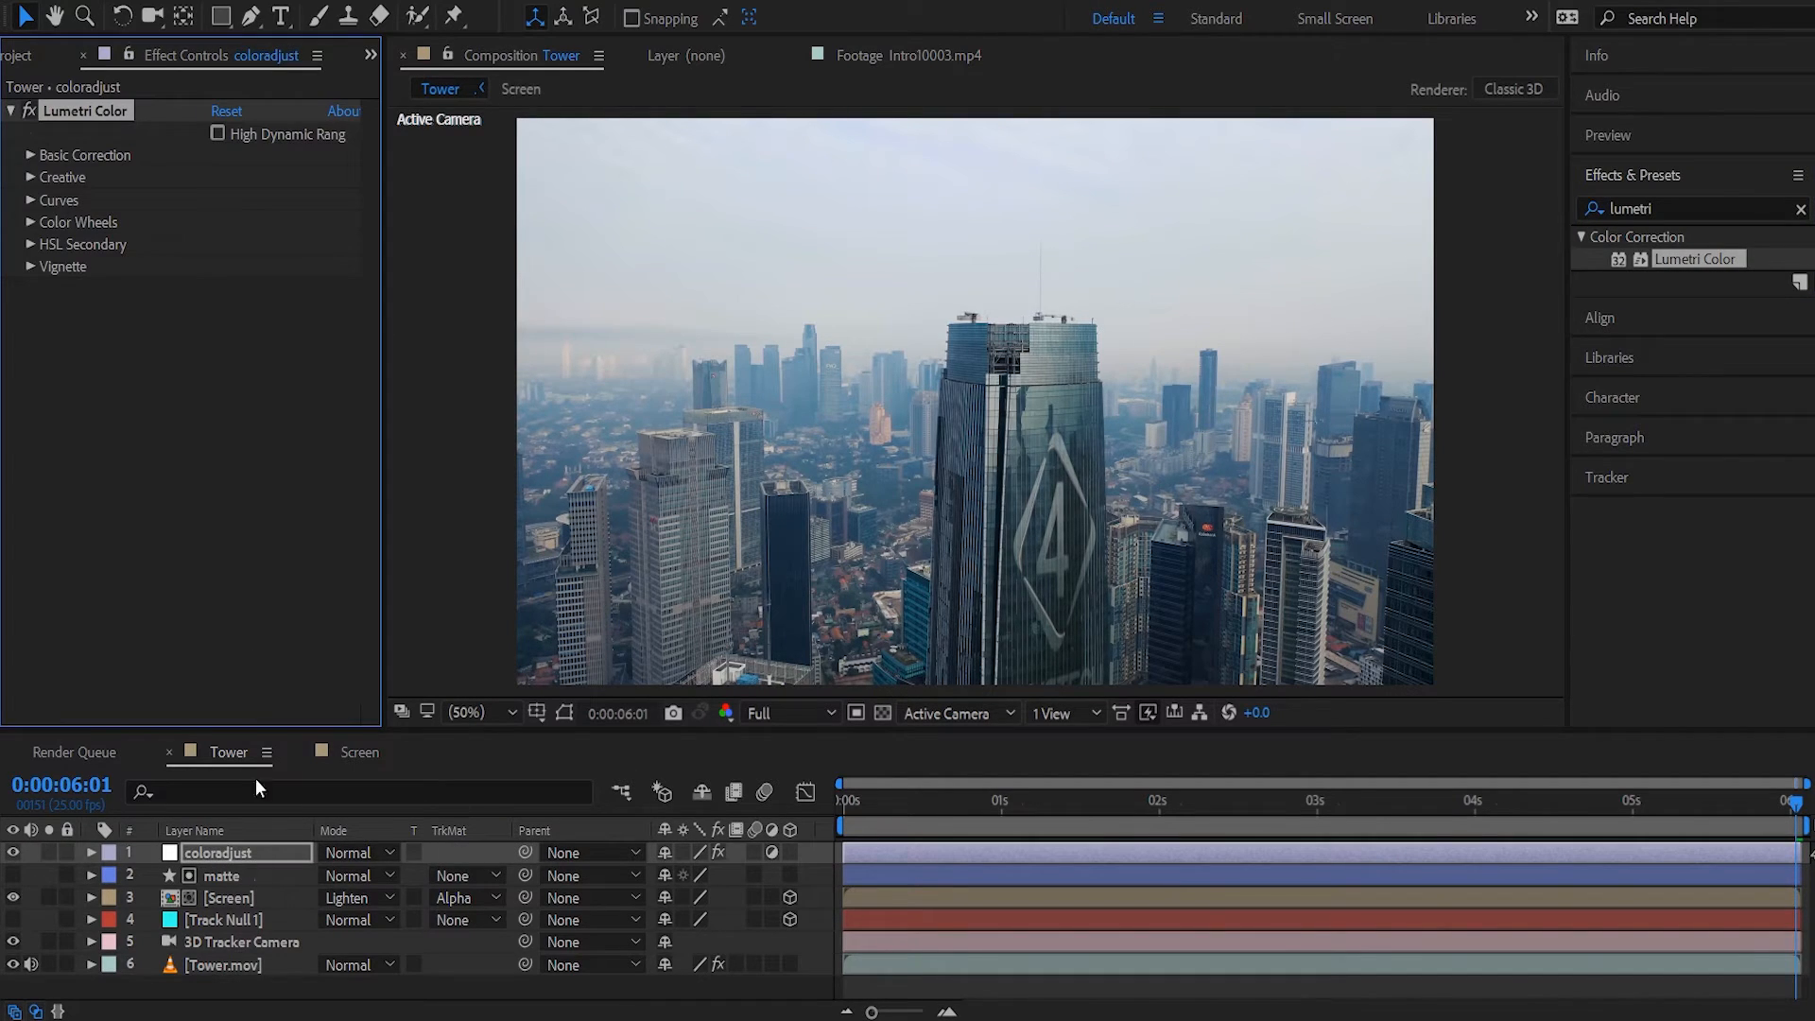
left_click(27, 268)
left_click_drag(219, 311, 113, 331)
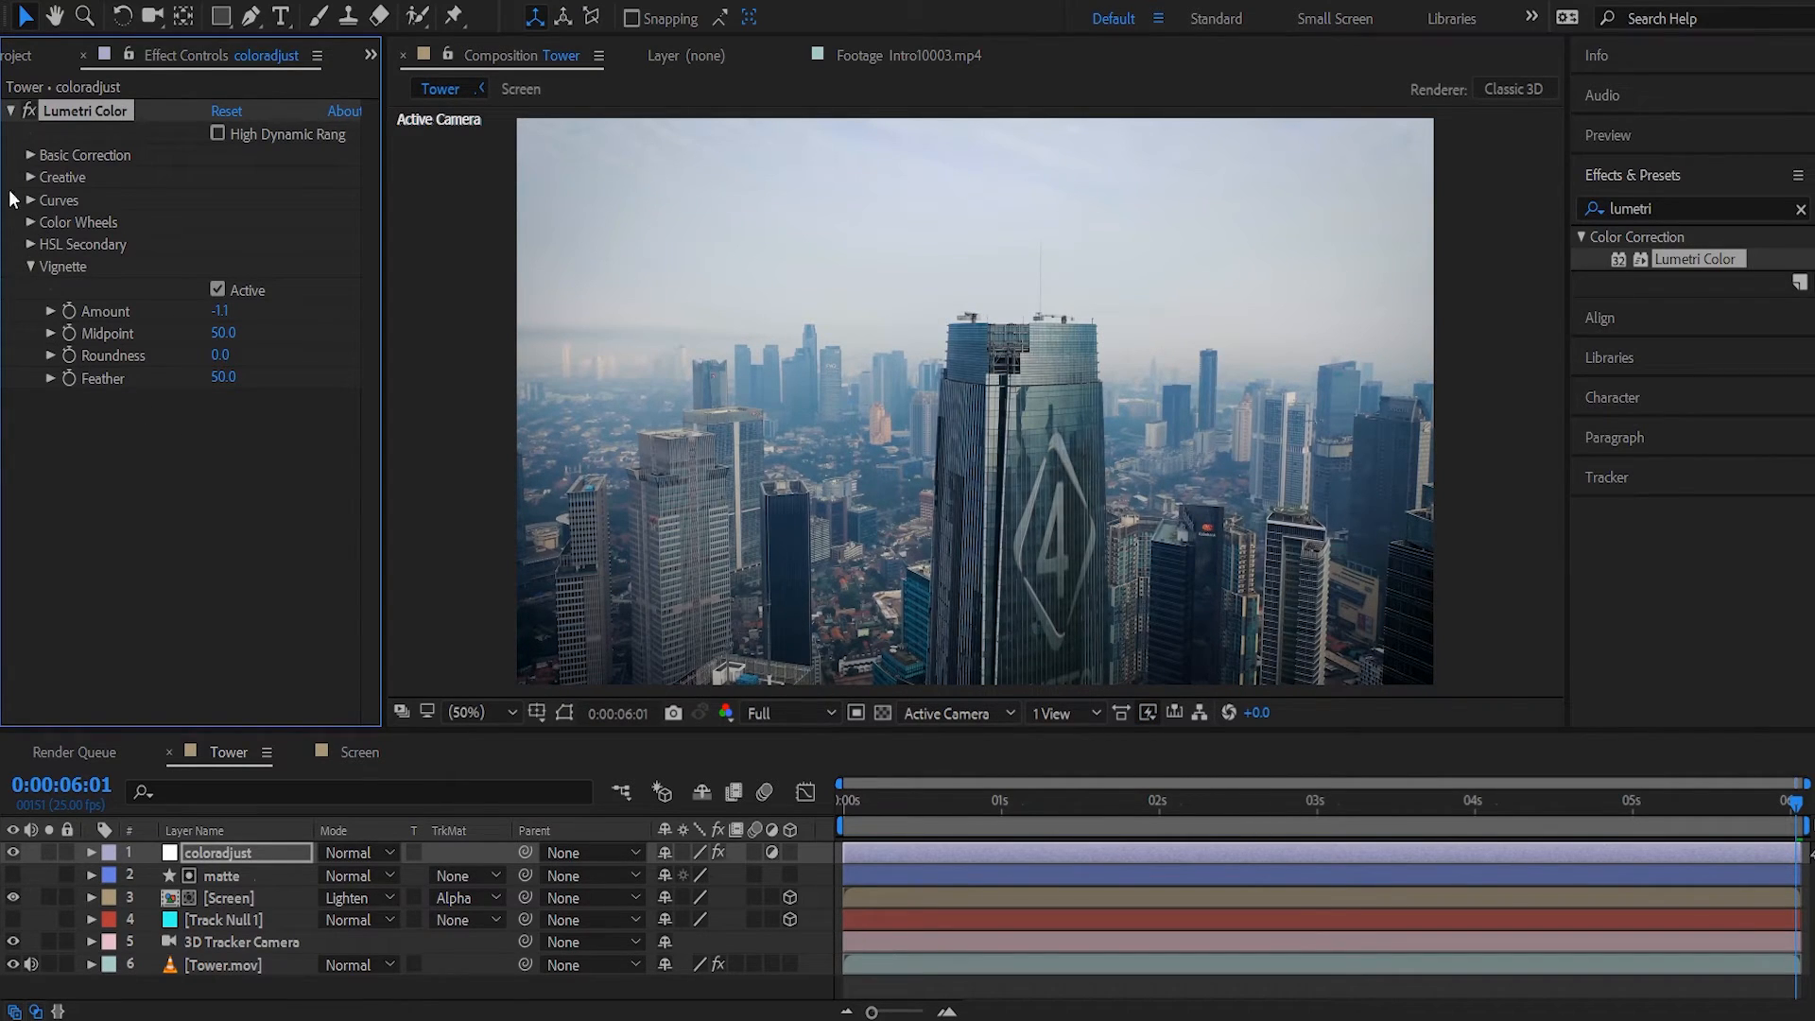
Slightly raise the highlights level and lower the shadows level in Lumetri's color wheels.
left_click(28, 223)
left_click_drag(242, 529, 241, 520)
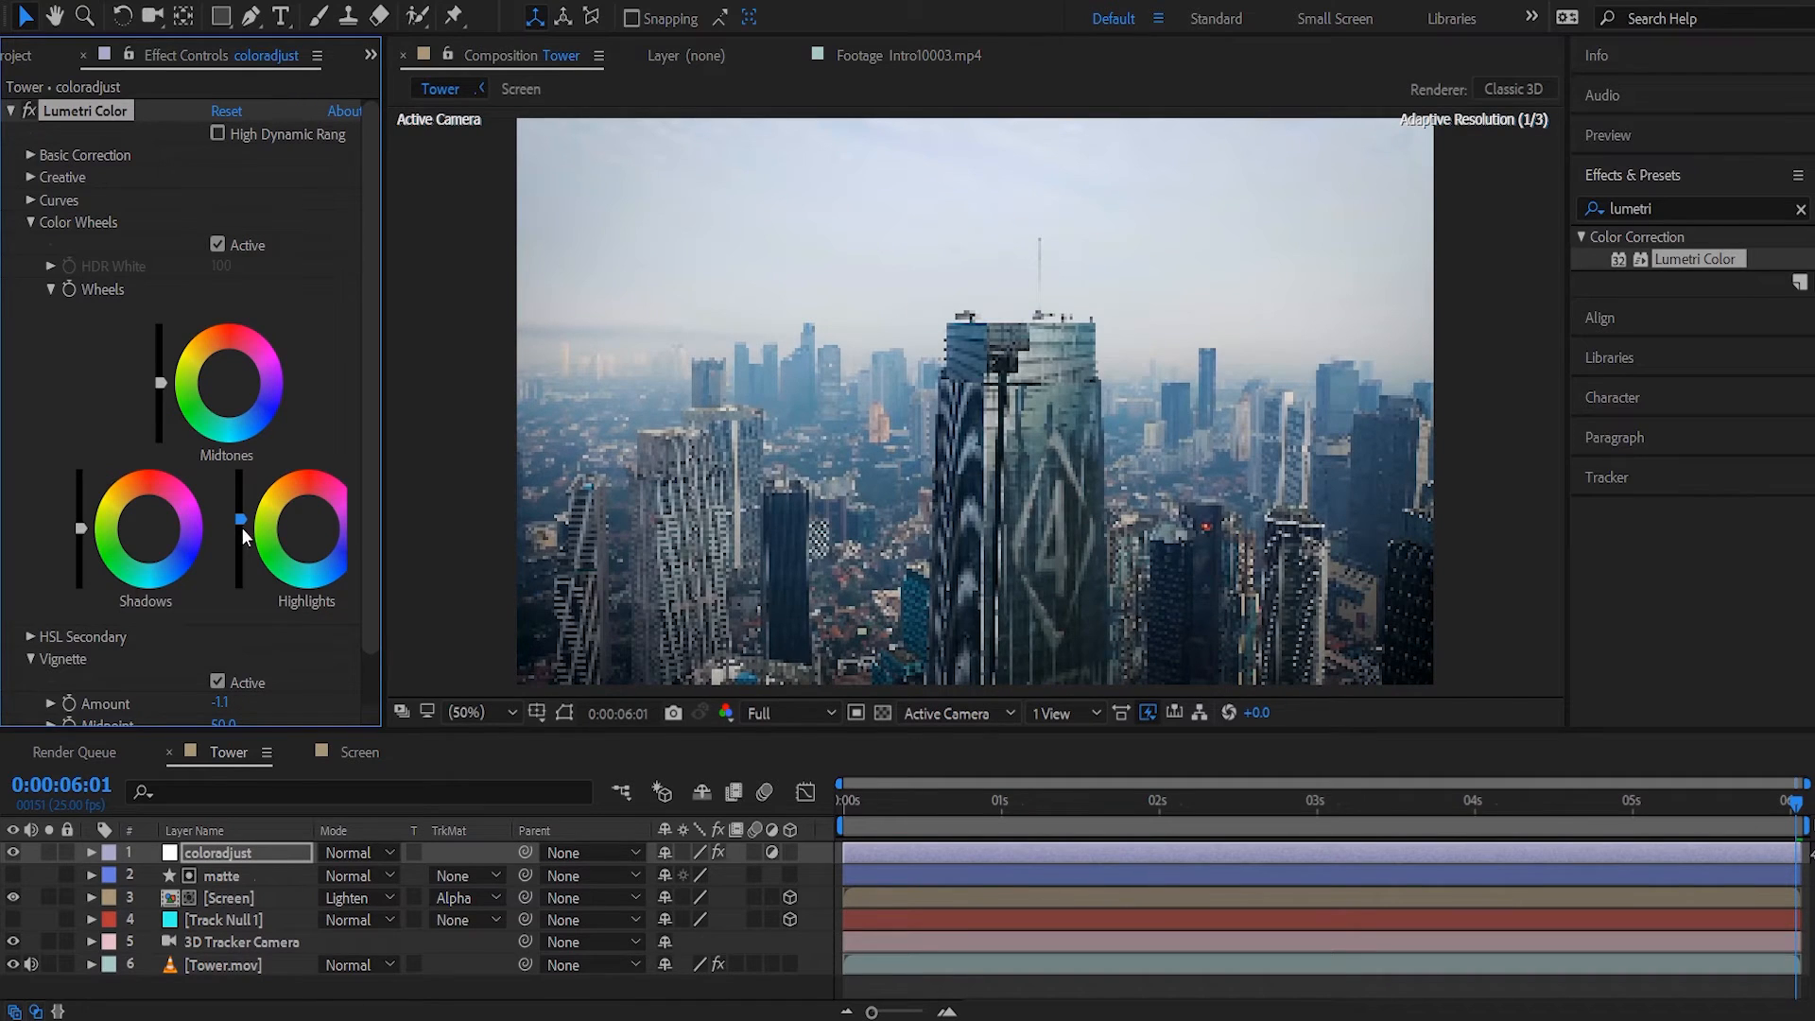
left_click_drag(81, 530, 81, 540)
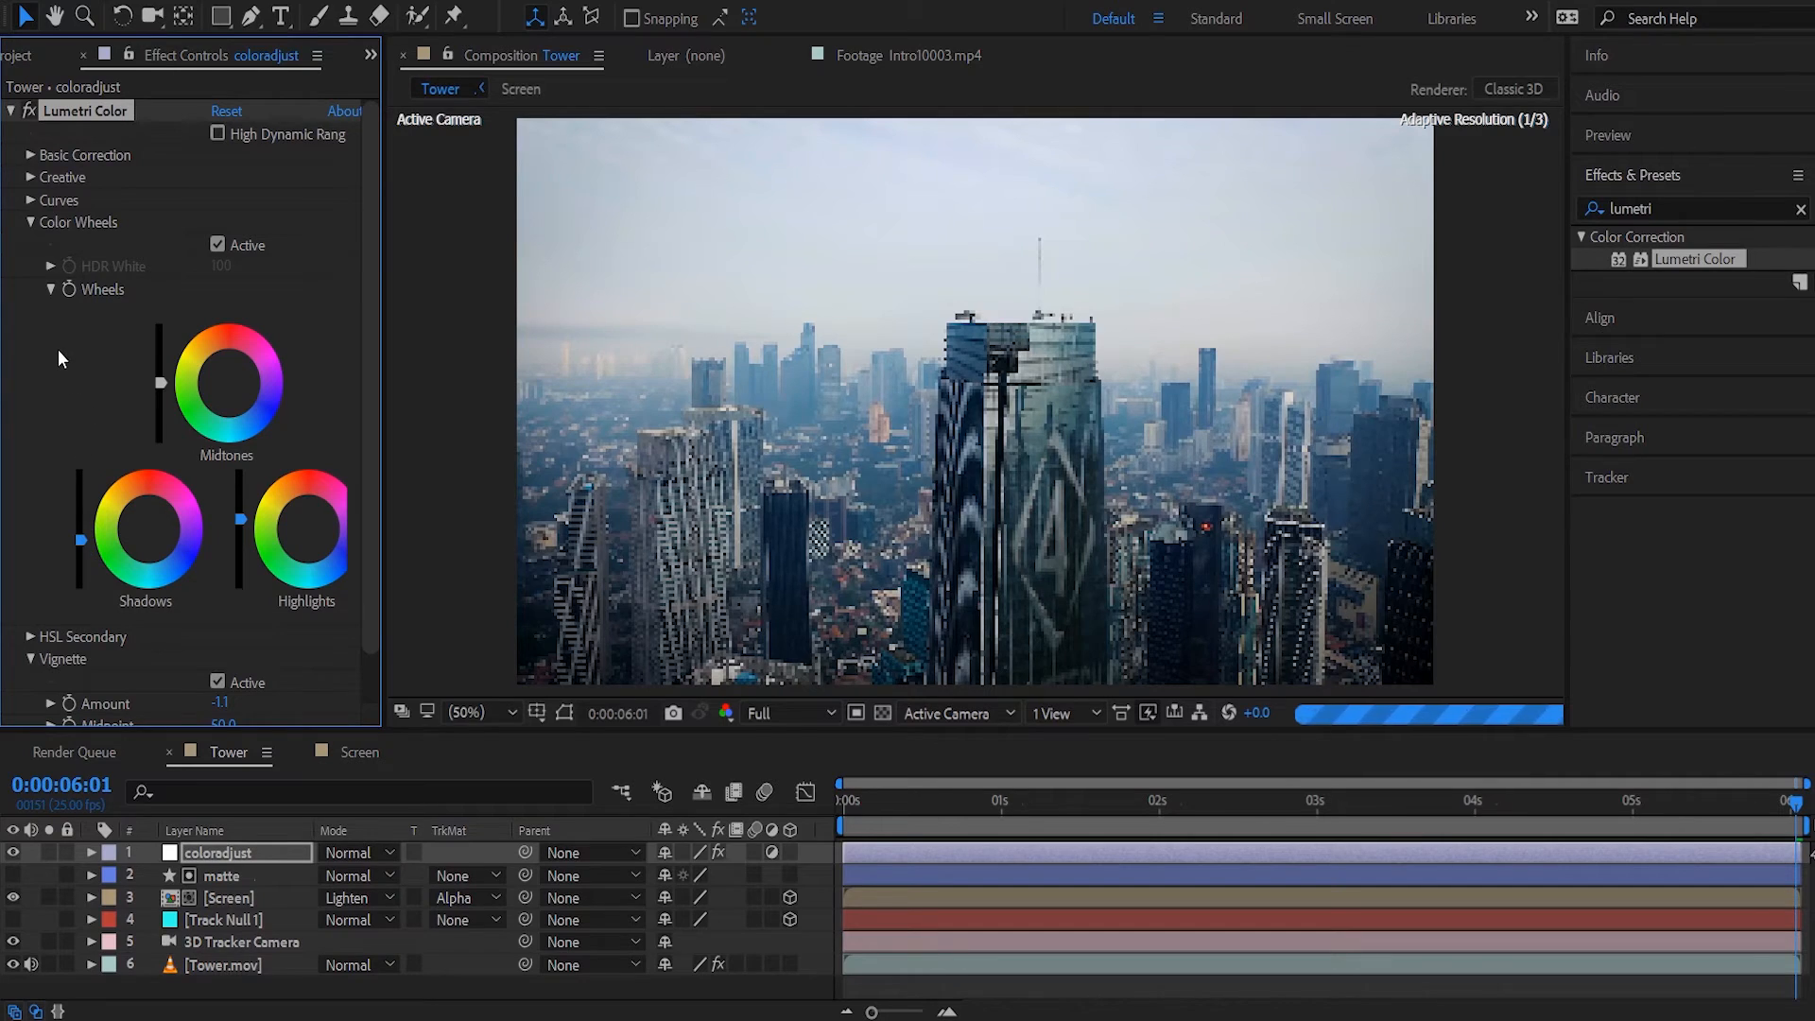
left_click(30, 222)
Set Lumetri's basic correction contrast to 25 and saturation to 120.
left_click(31, 154)
left_click(220, 378)
type("20")
key("Return")
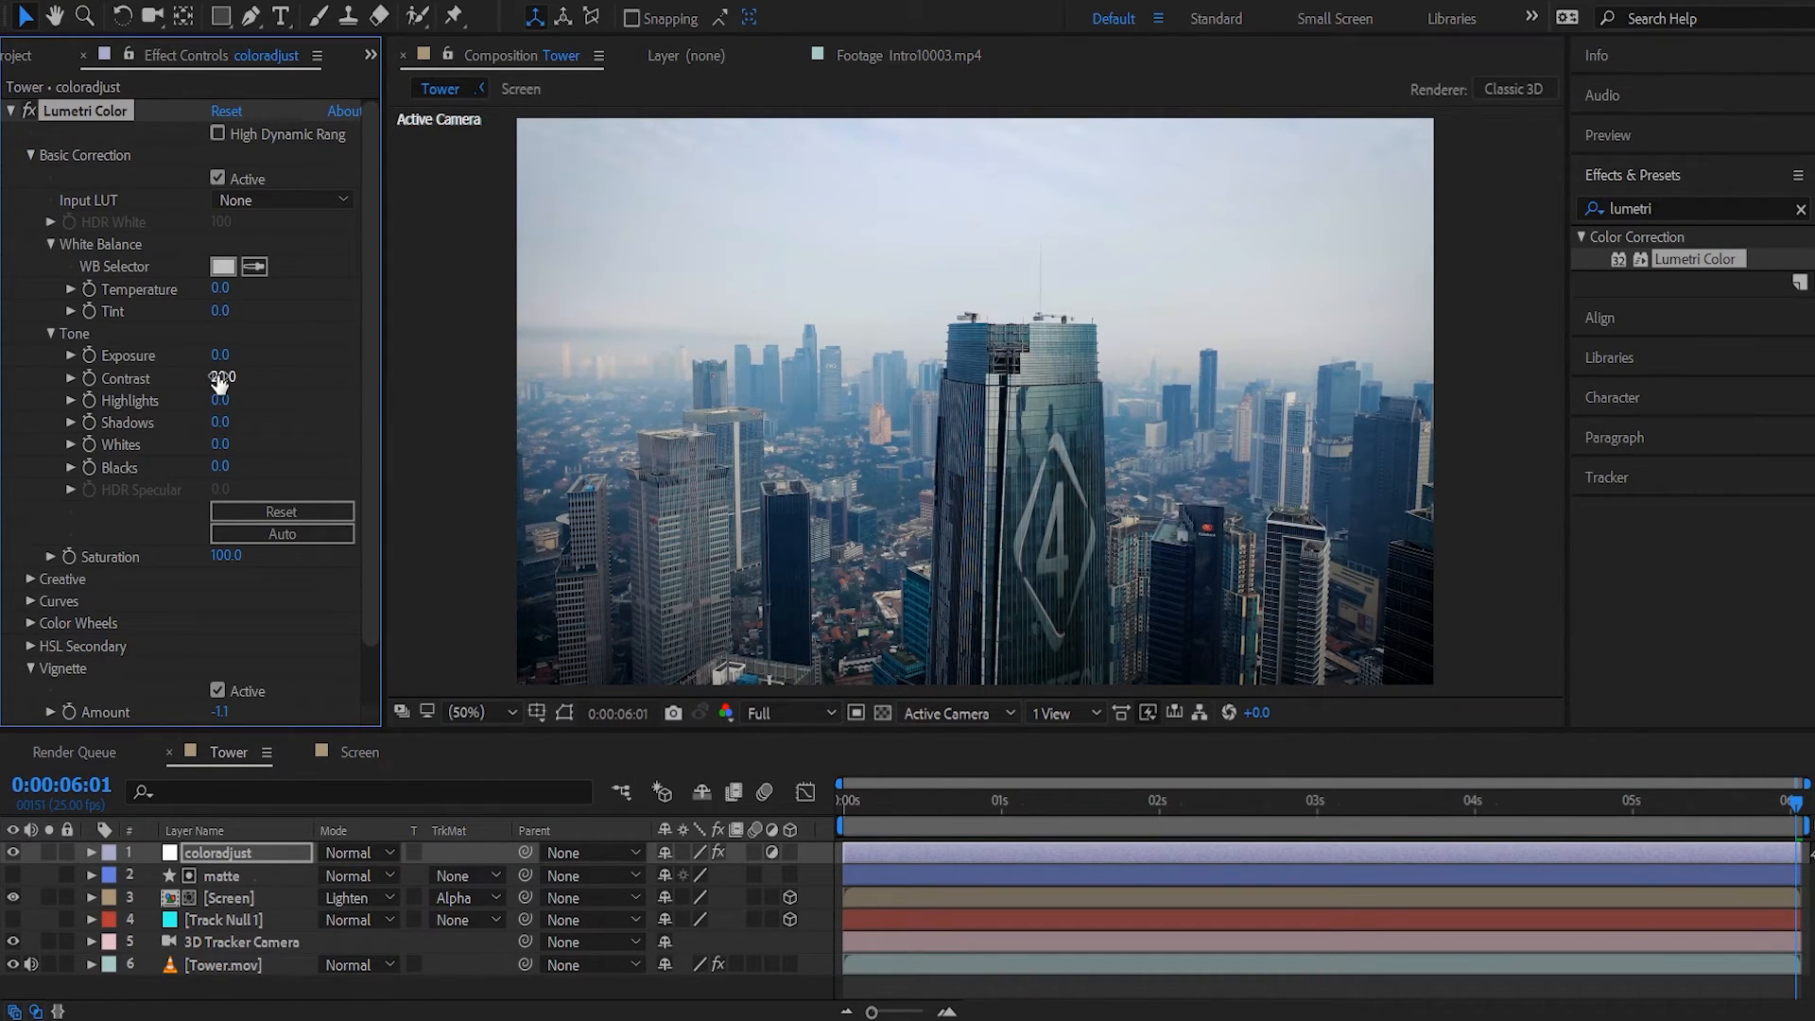
left_click(220, 378)
type("25")
key("Return")
left_click(225, 555)
type("120")
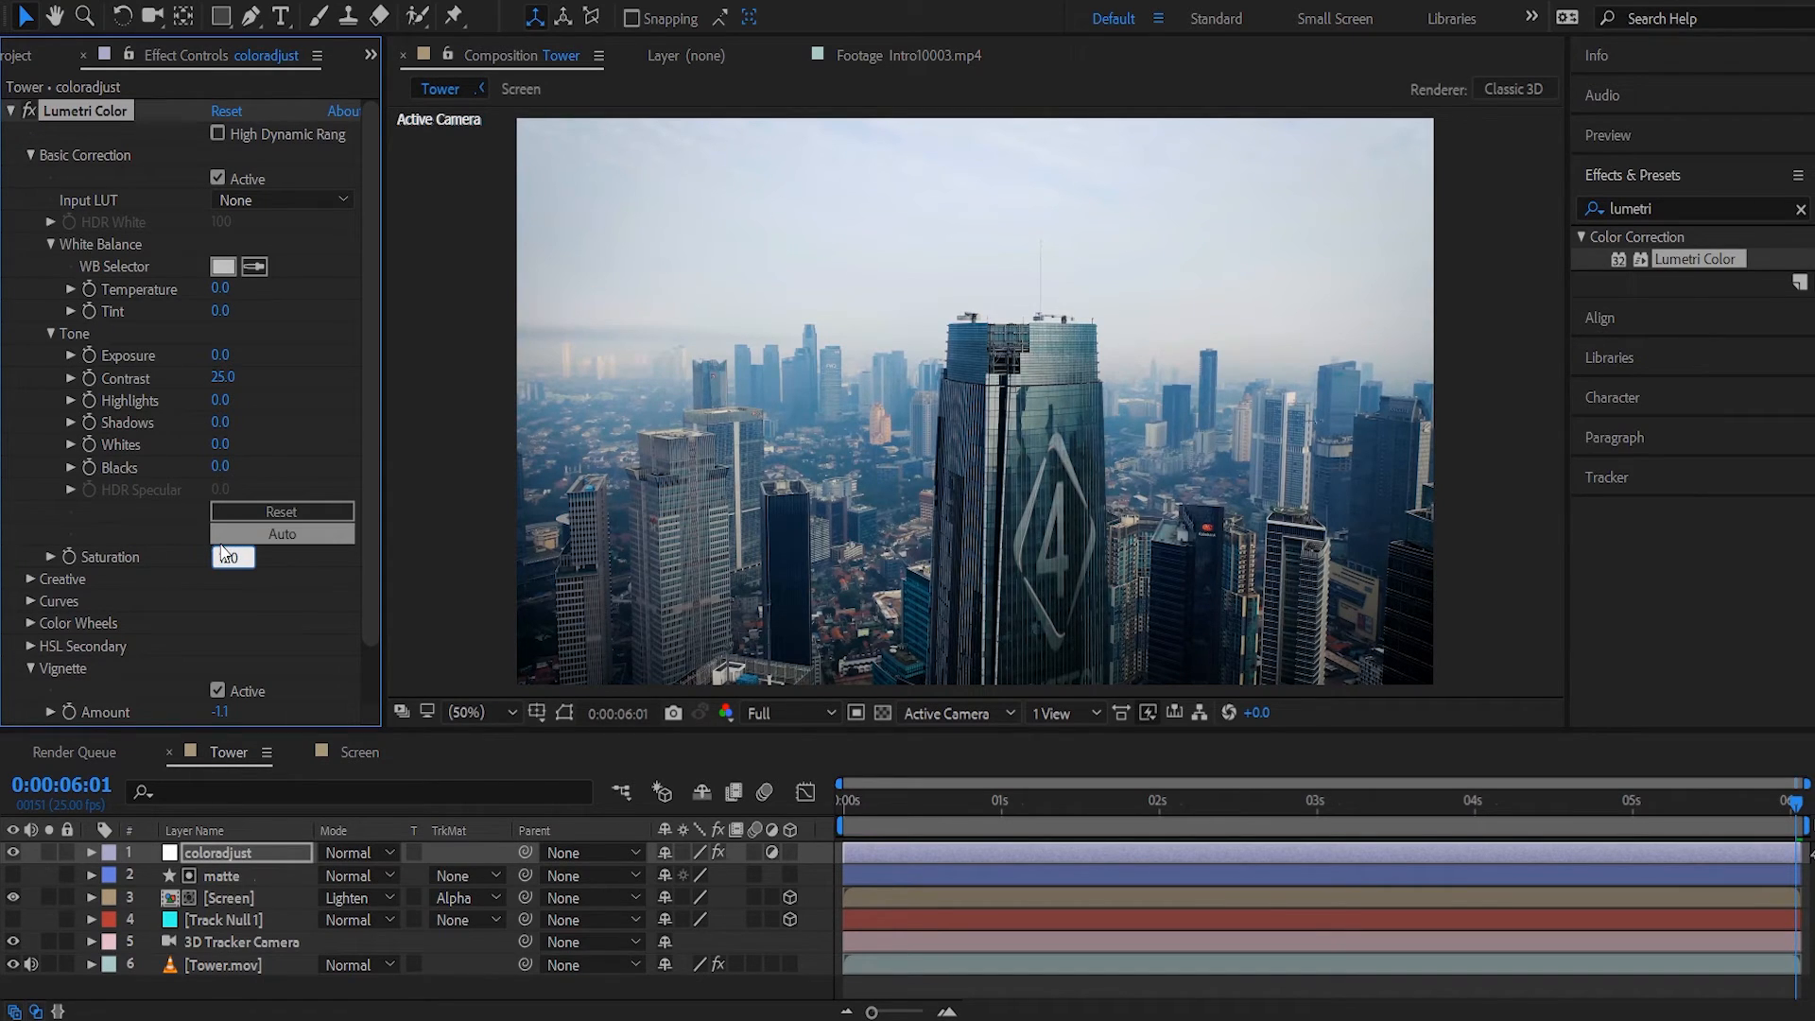
key("Return")
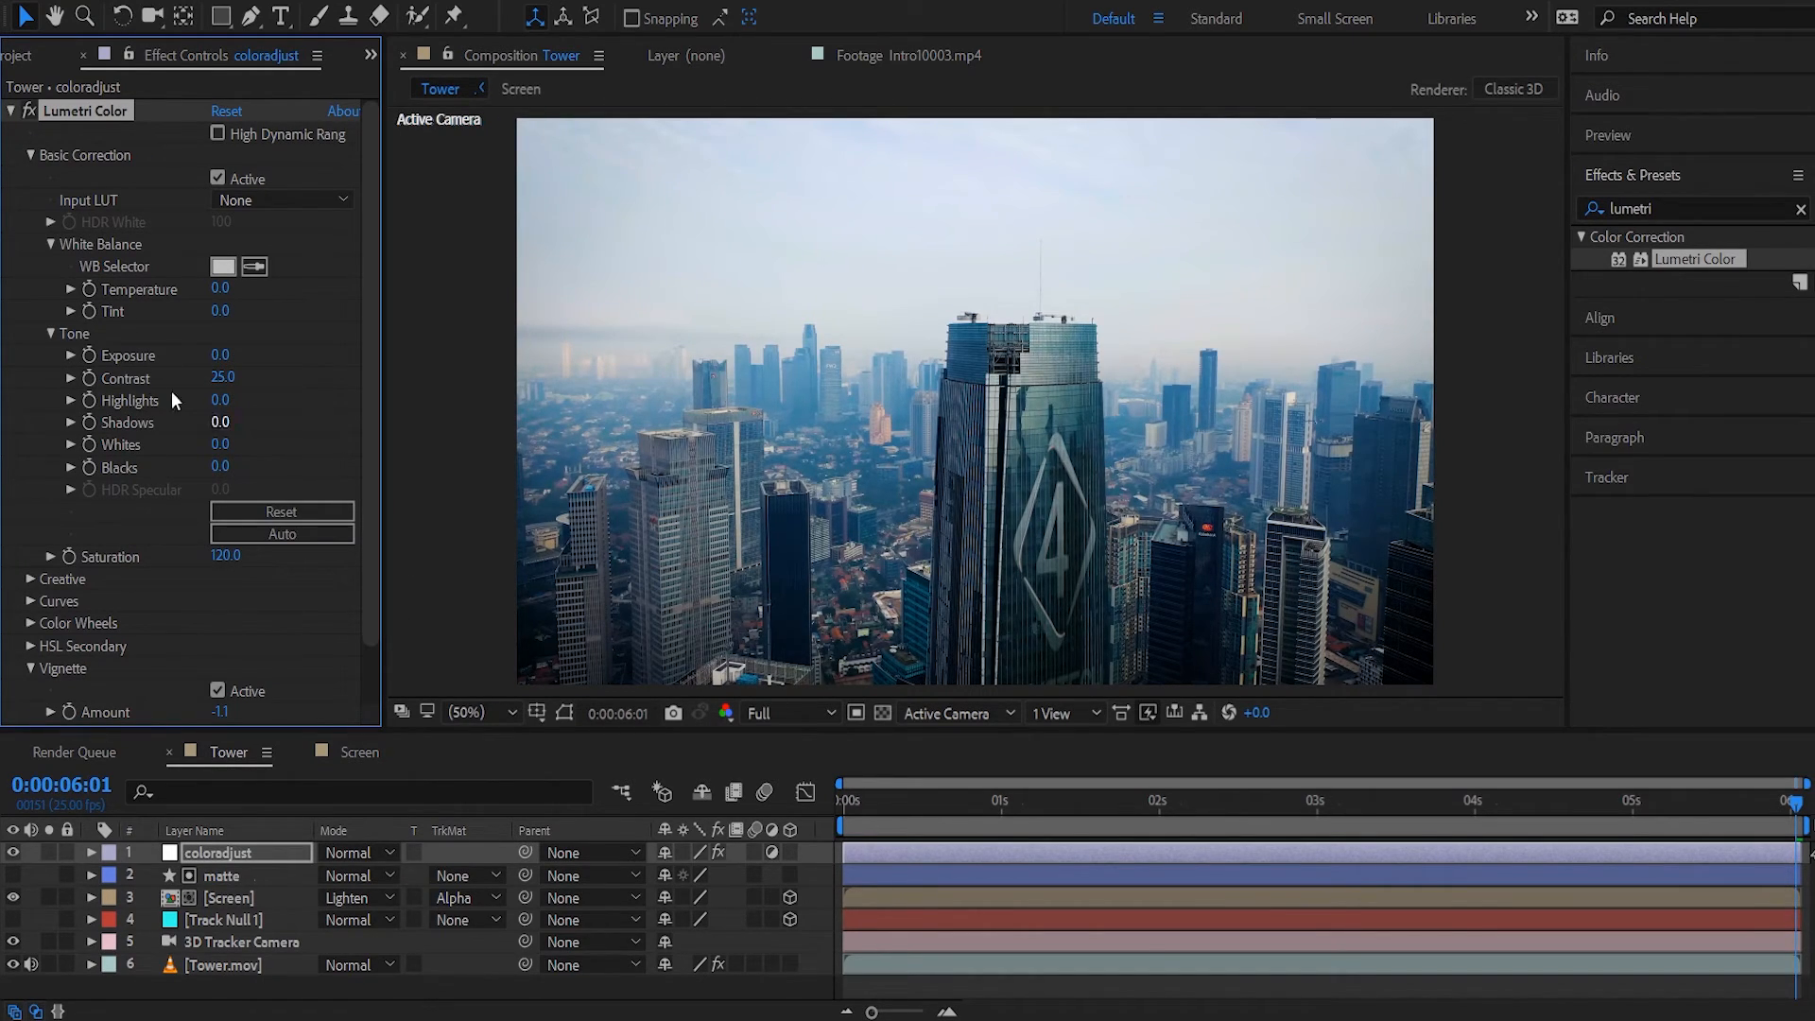
Apply the SL BLUE ICE creative look in the coloradjust layer's Lumetri Color effect and set its intensity to 30.
left_click(30, 154)
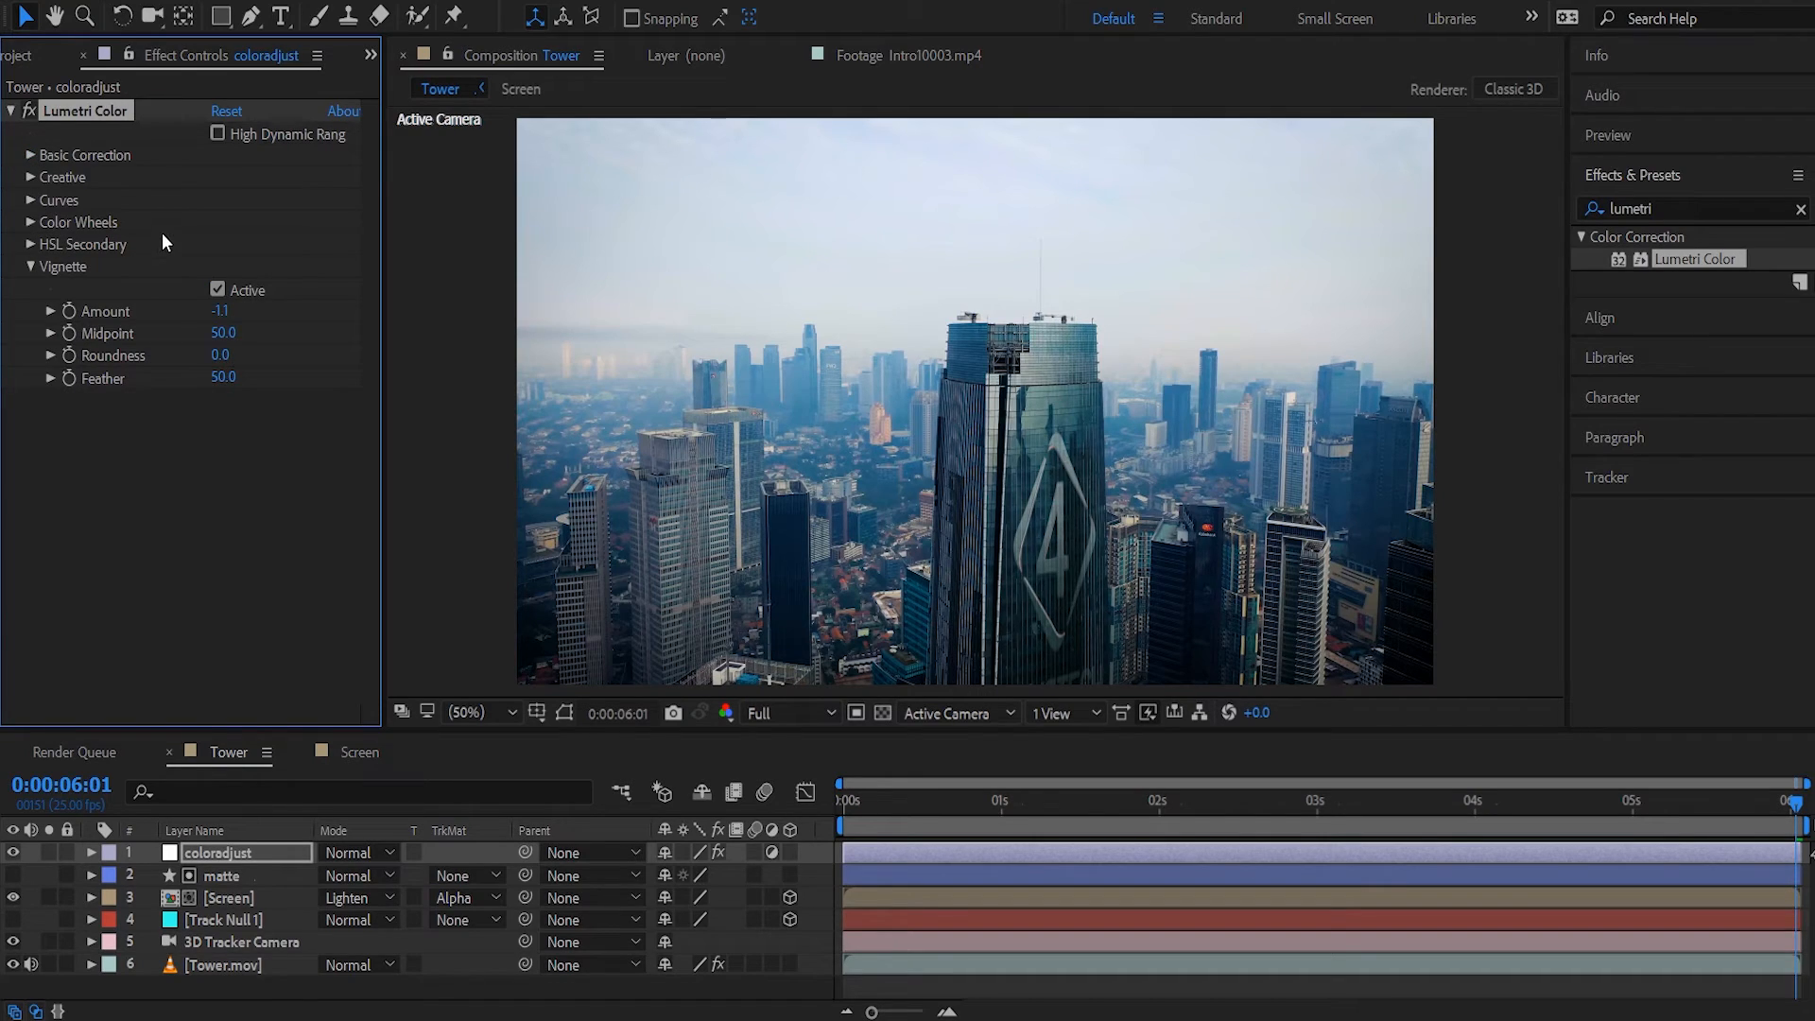
left_click(34, 177)
left_click(267, 219)
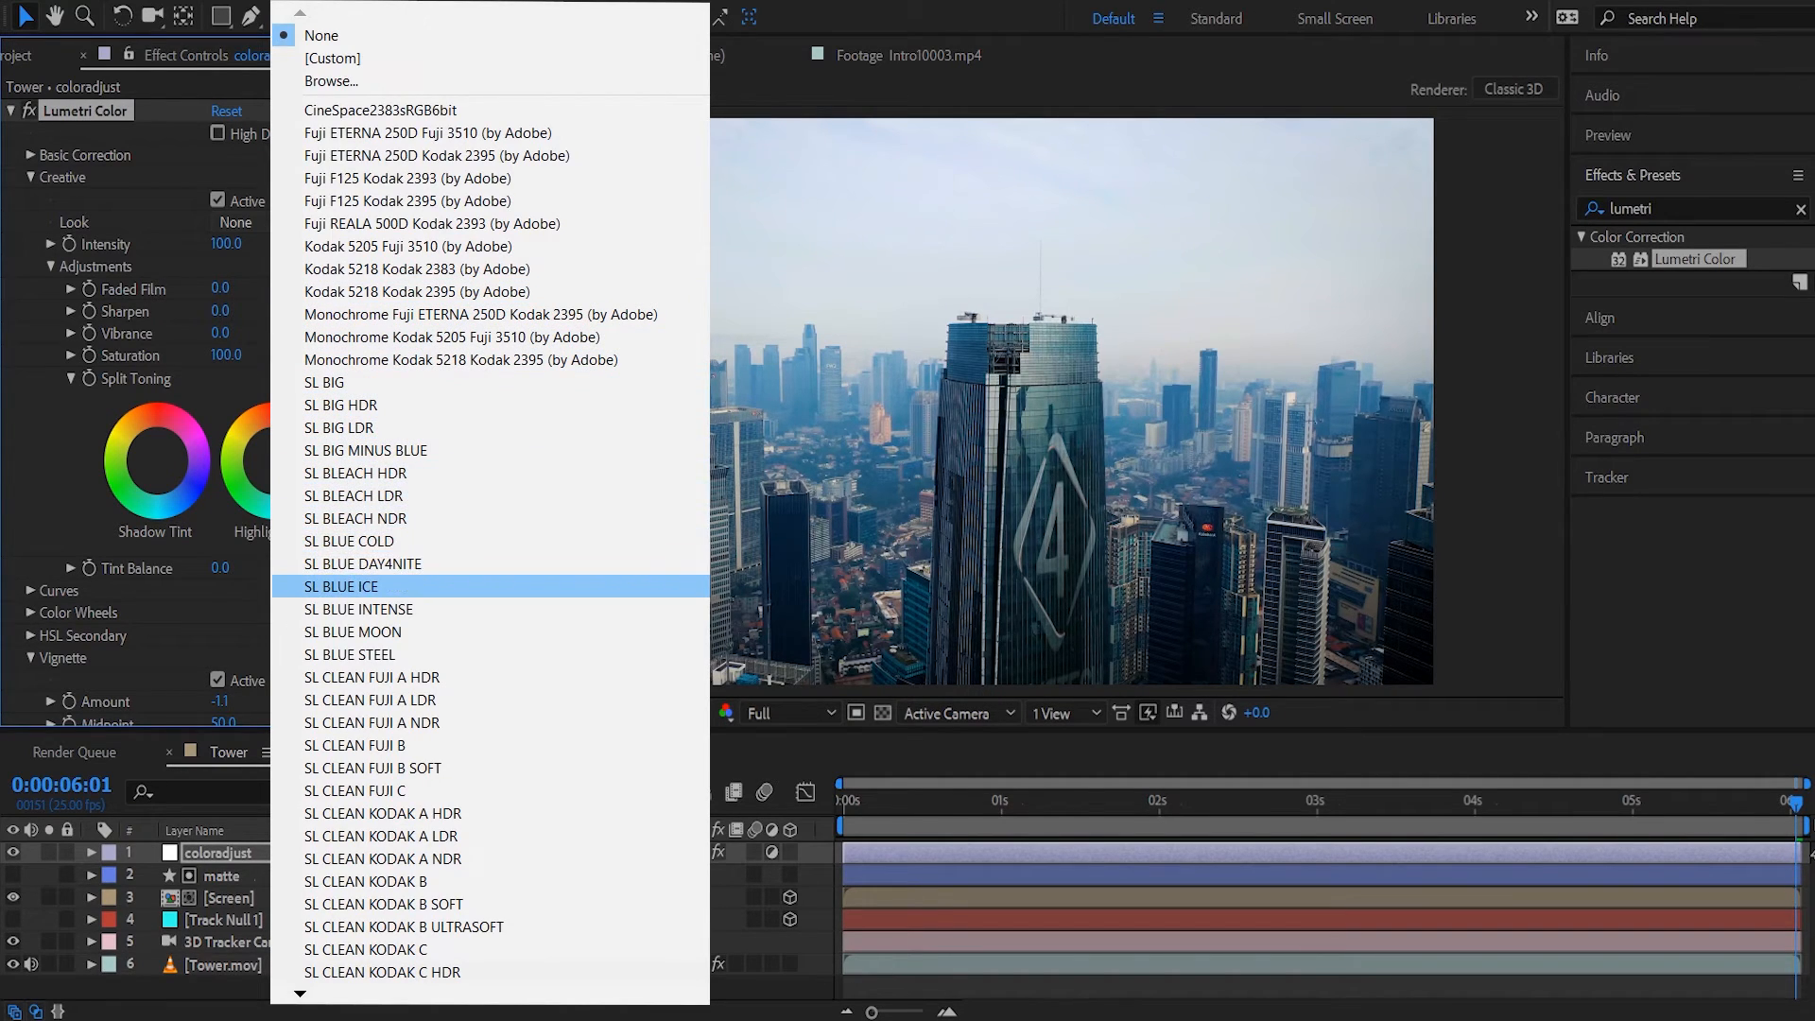
left_click(397, 587)
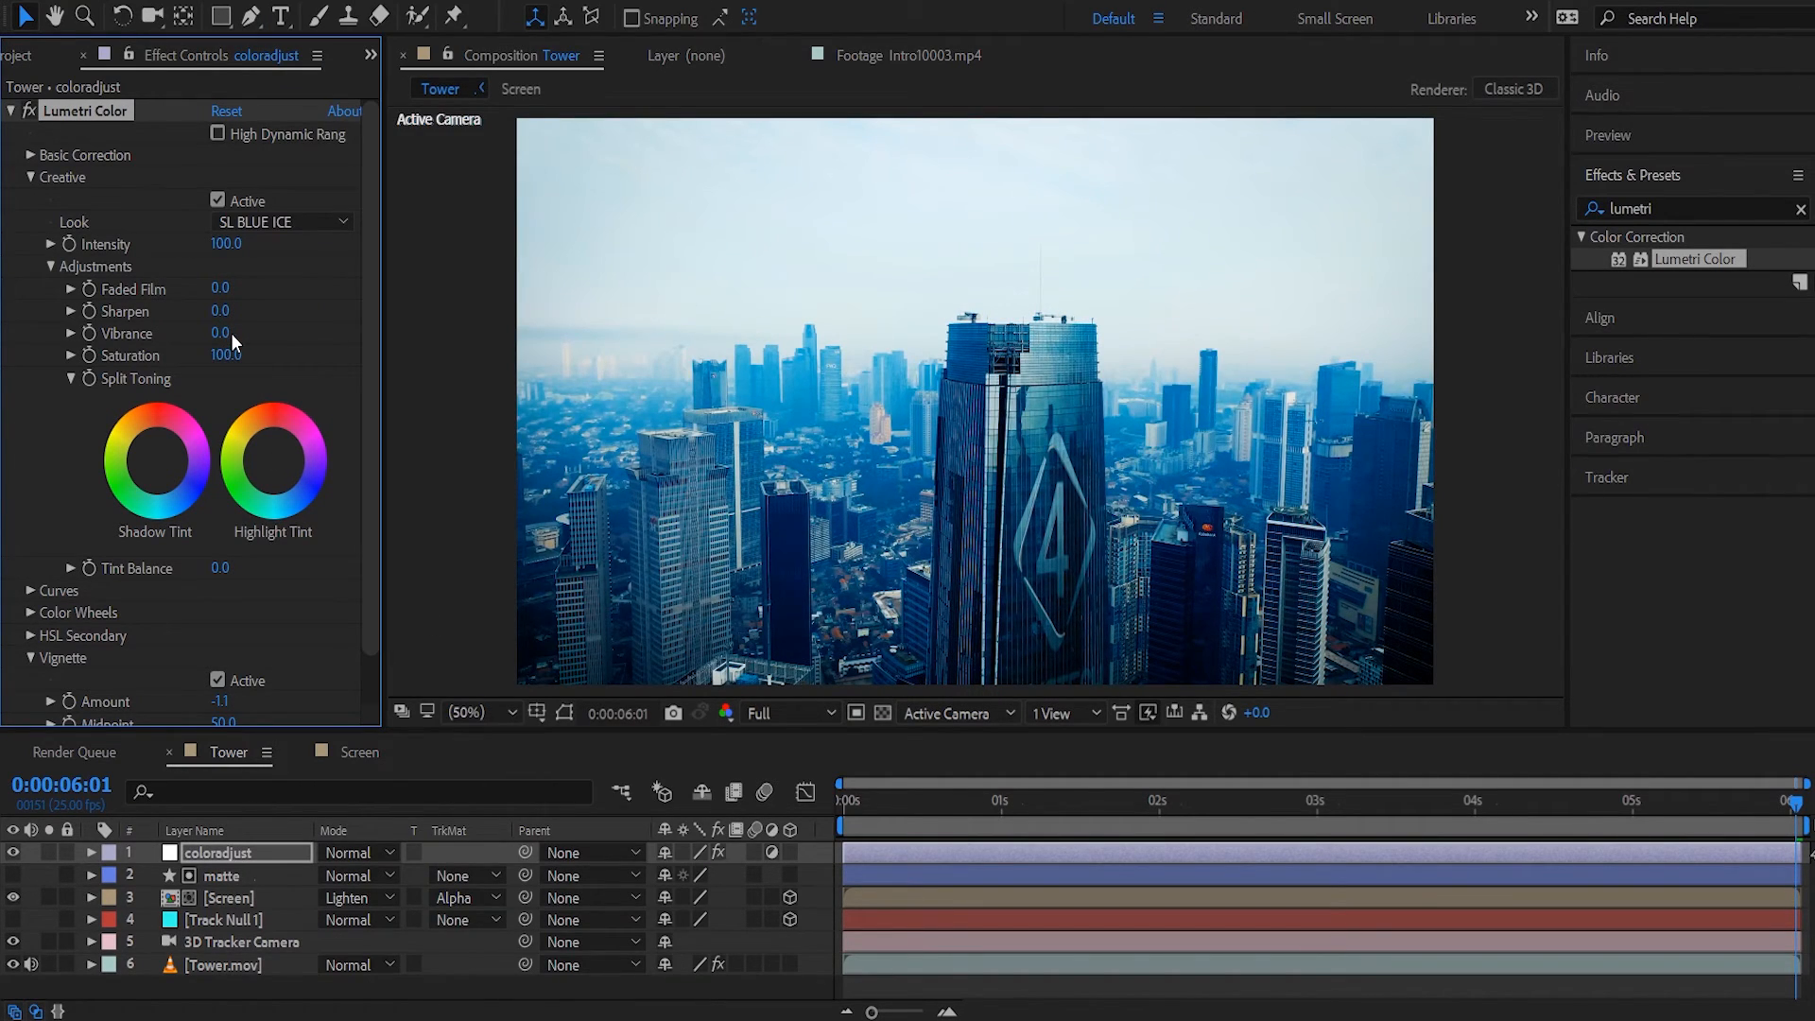
left_click(219, 244)
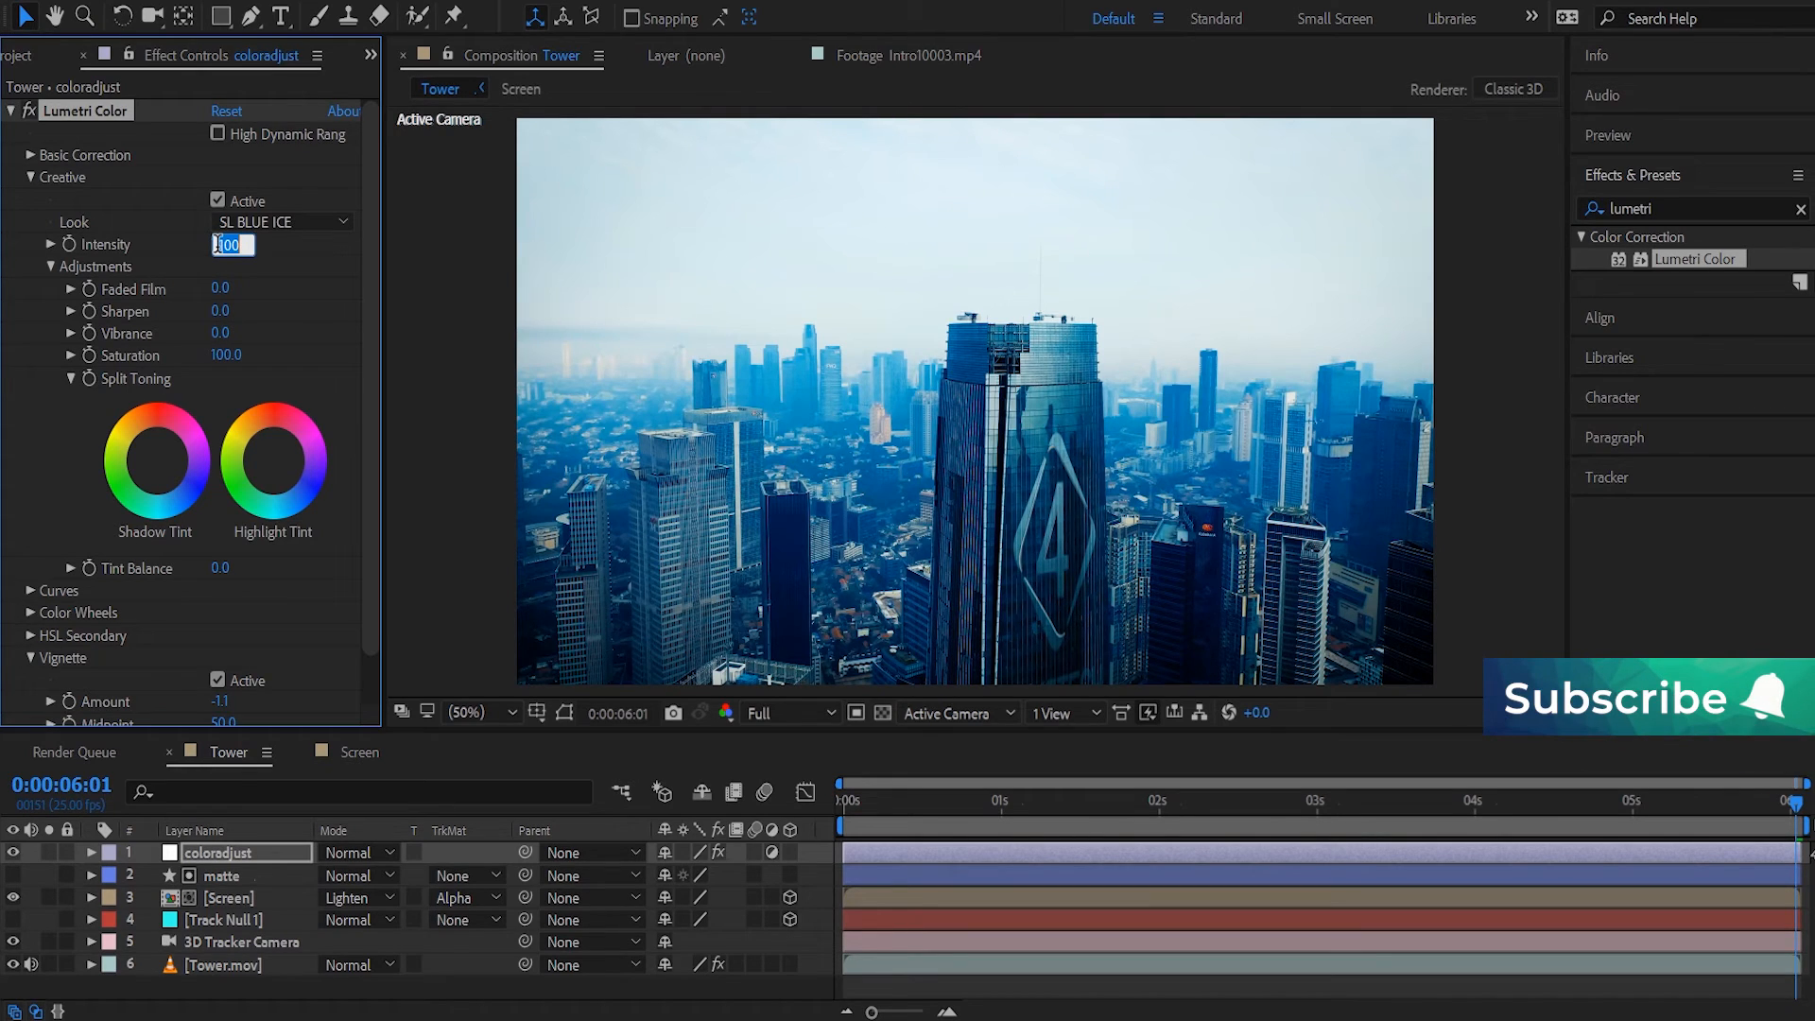
type("30")
key("Return")
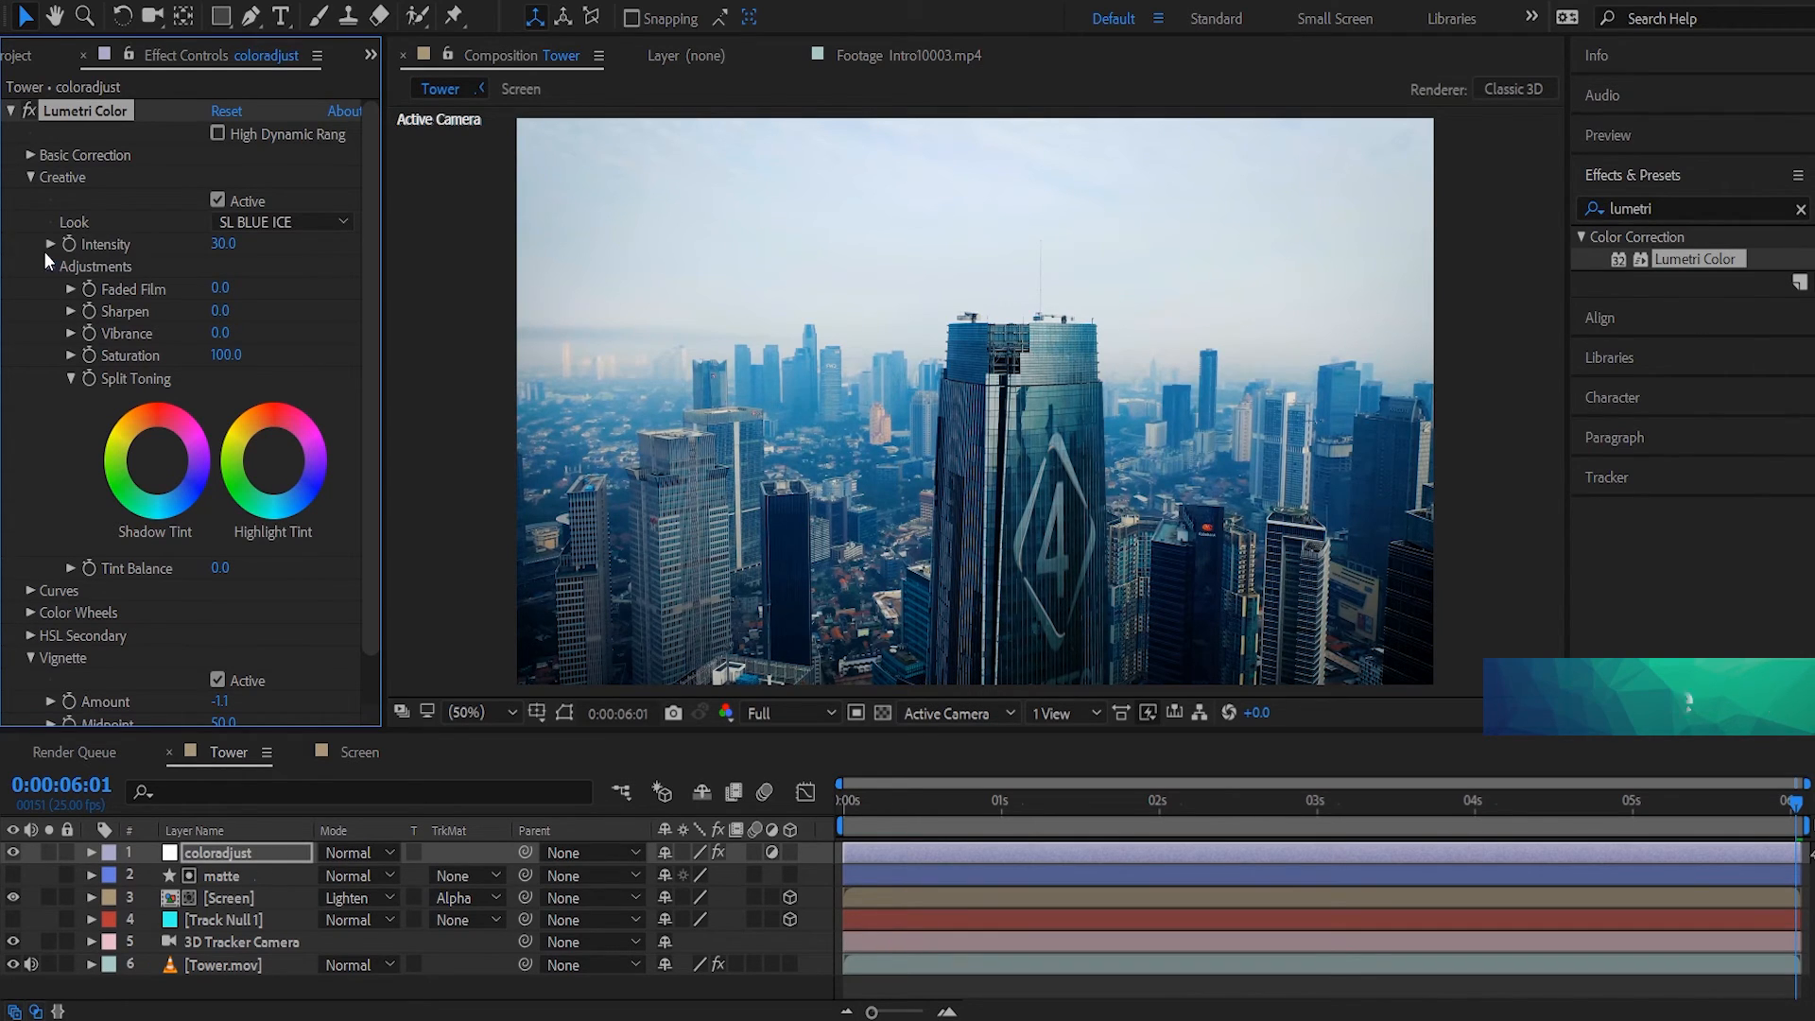
left_click(31, 177)
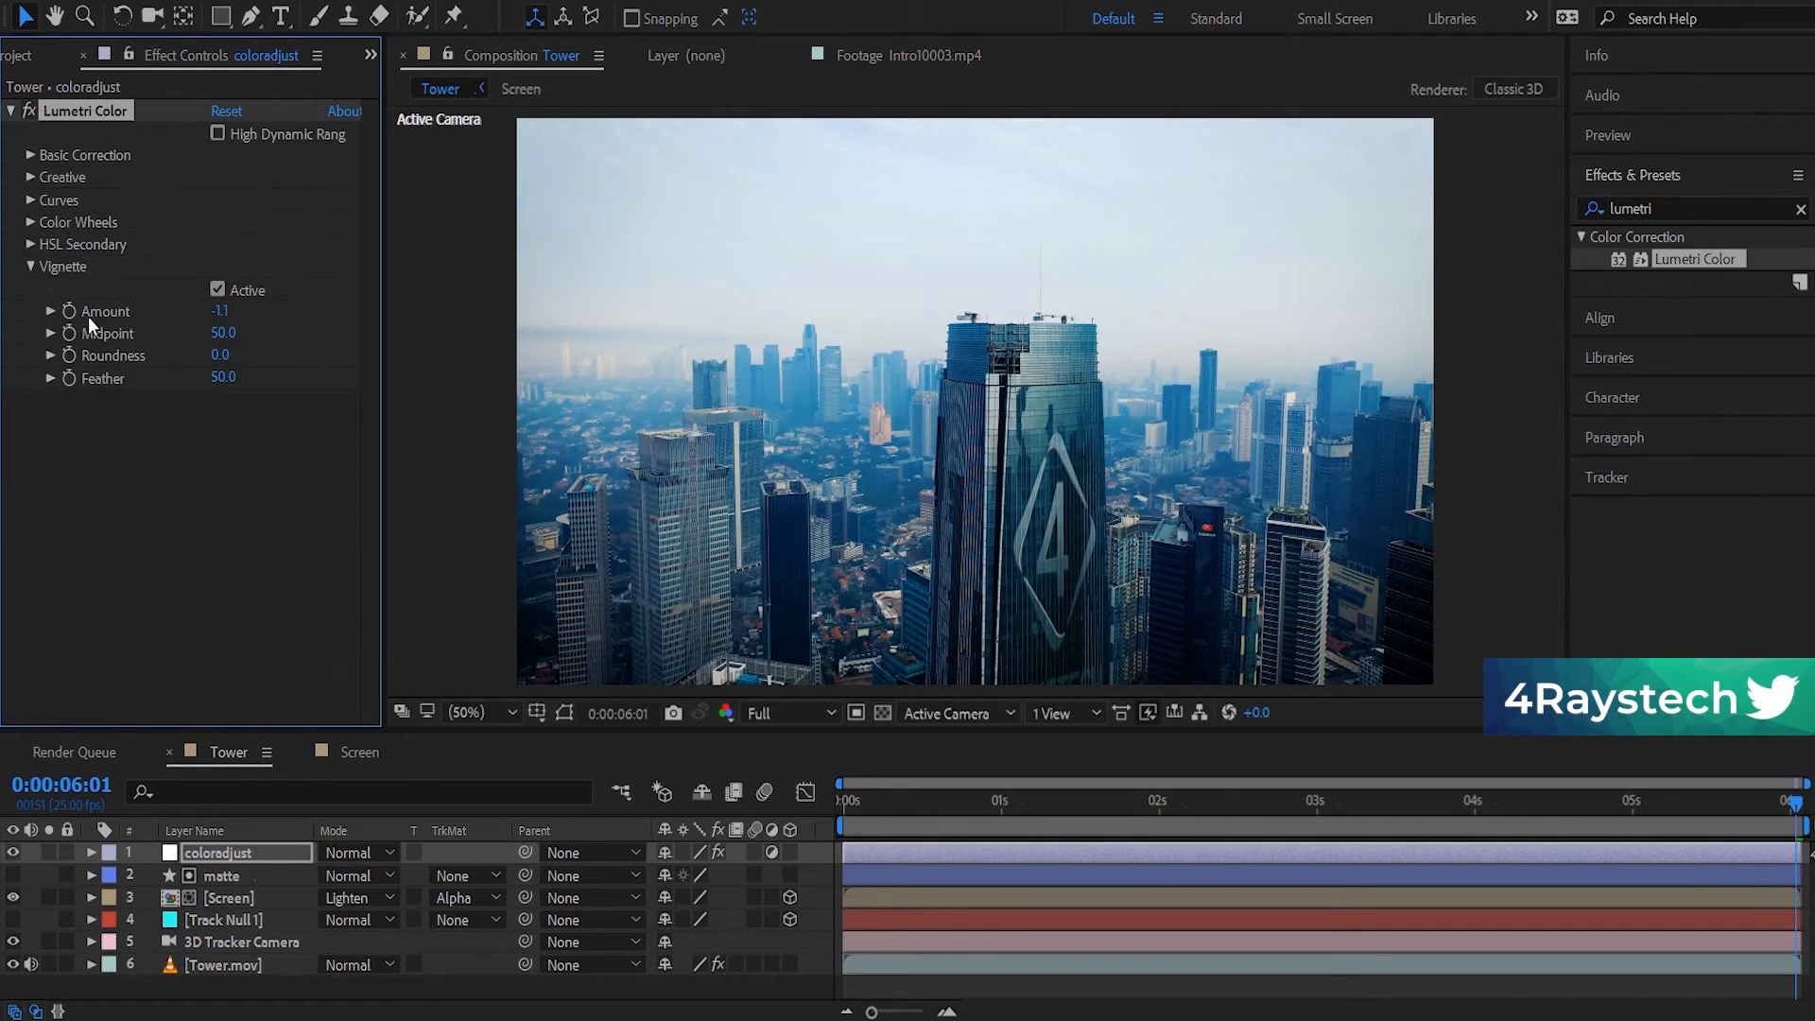
Toggle the Lumetri Color effect off and on to compare the composite with and without the grade.
left_click(29, 111)
left_click(29, 112)
left_click(29, 111)
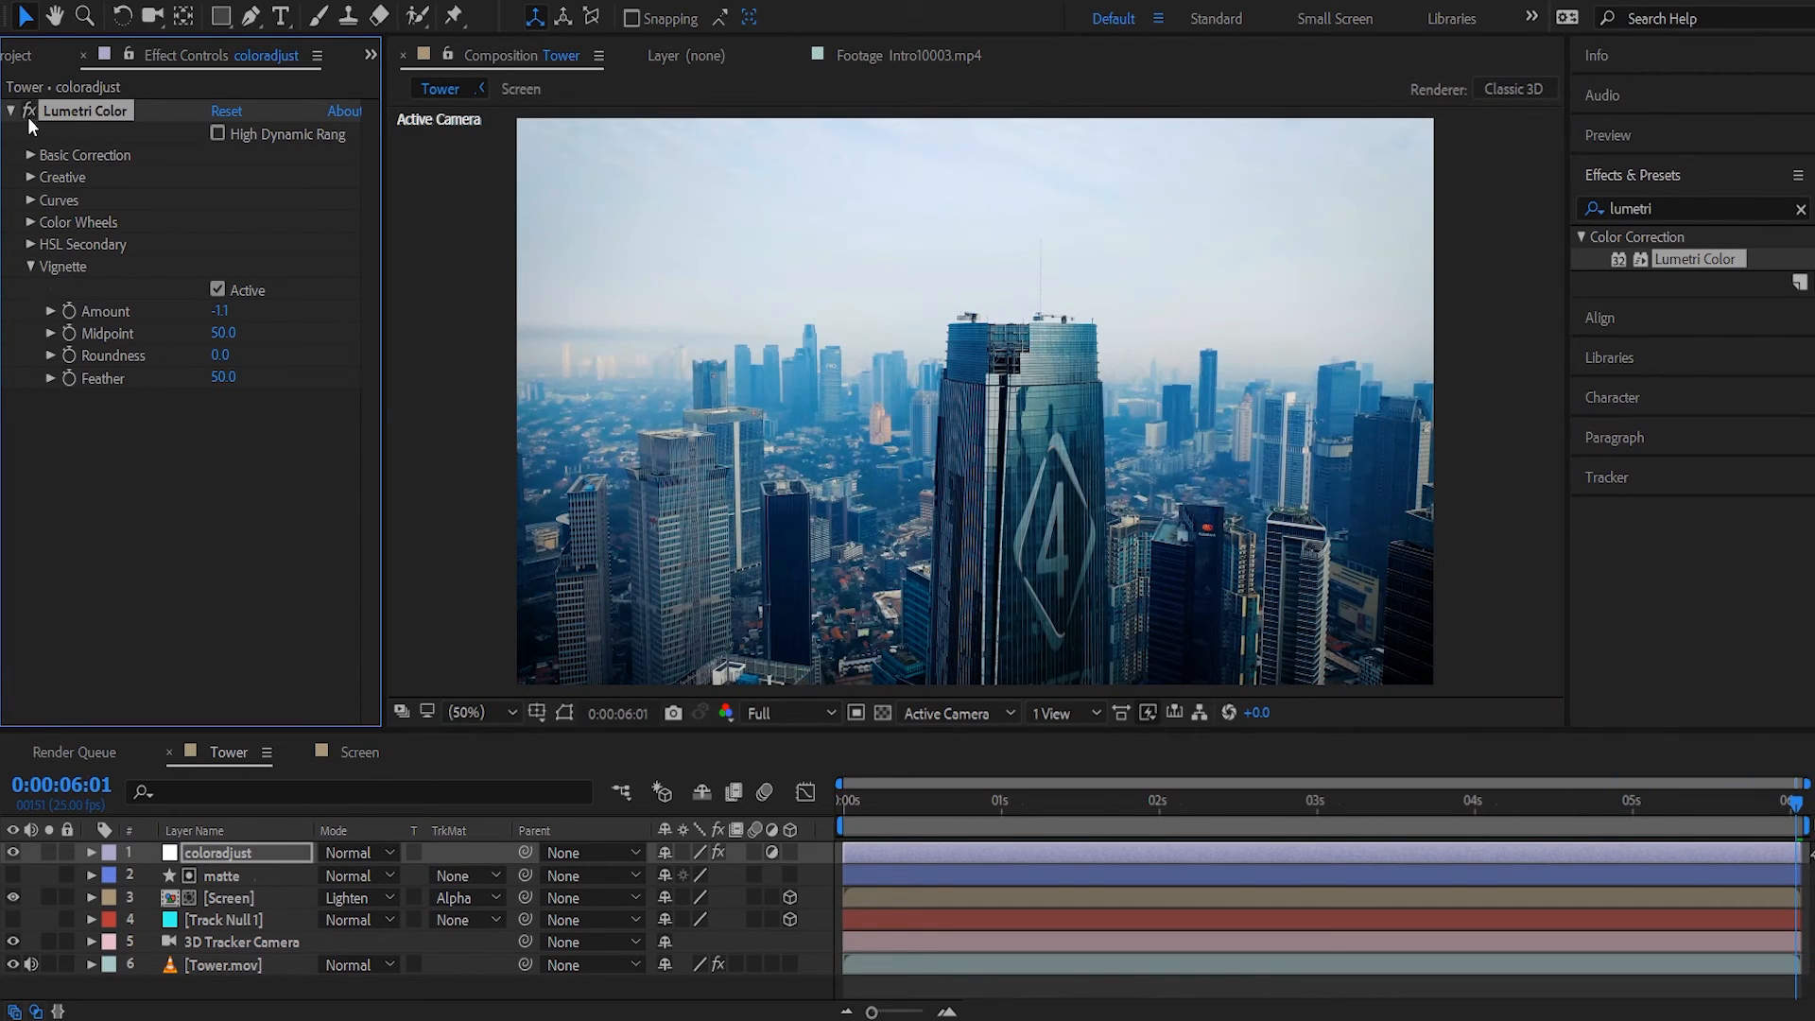